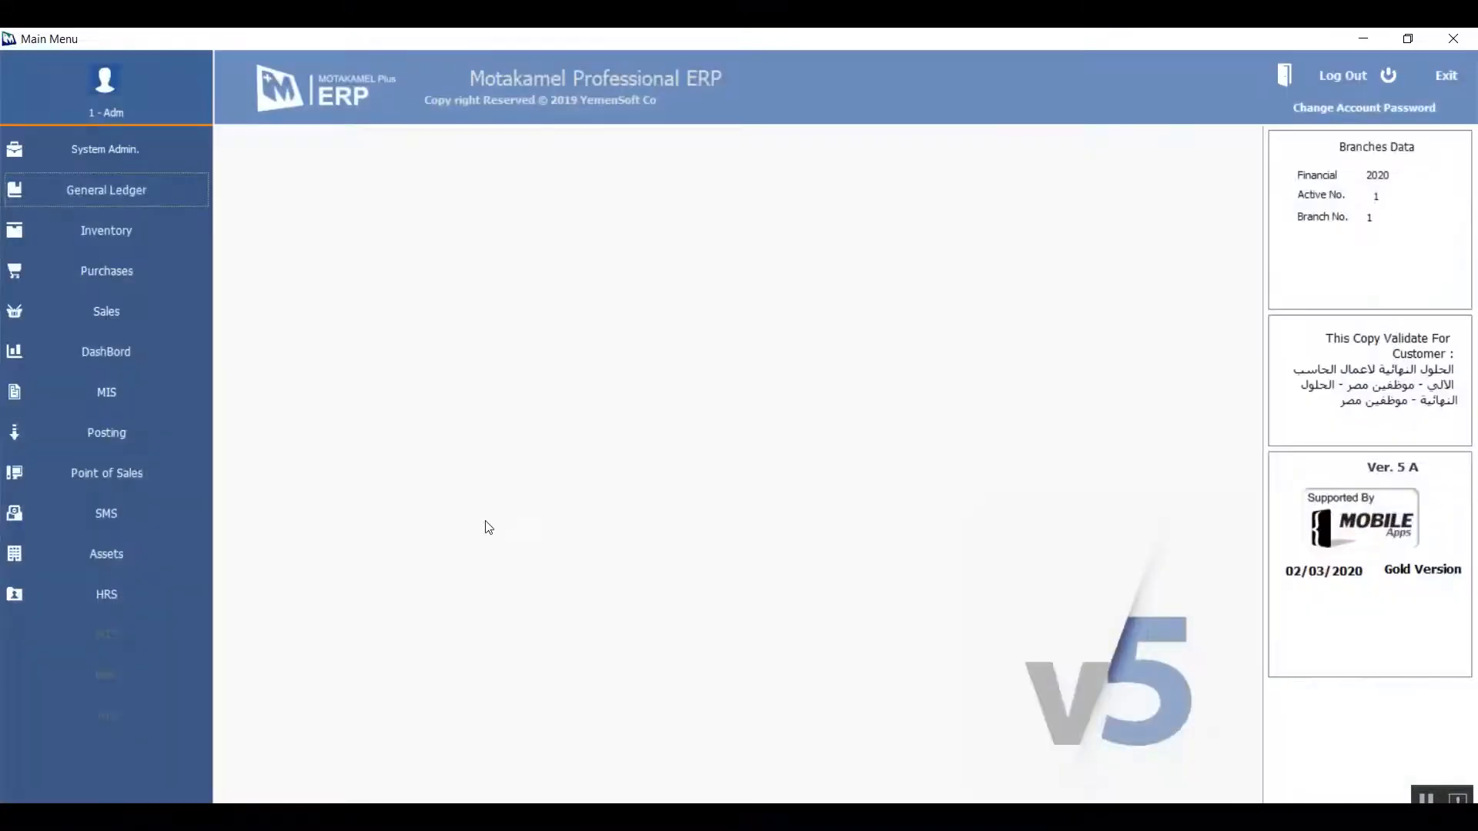
Step: Open the Reports Signatures form in the System Admin module
left_click(59, 163)
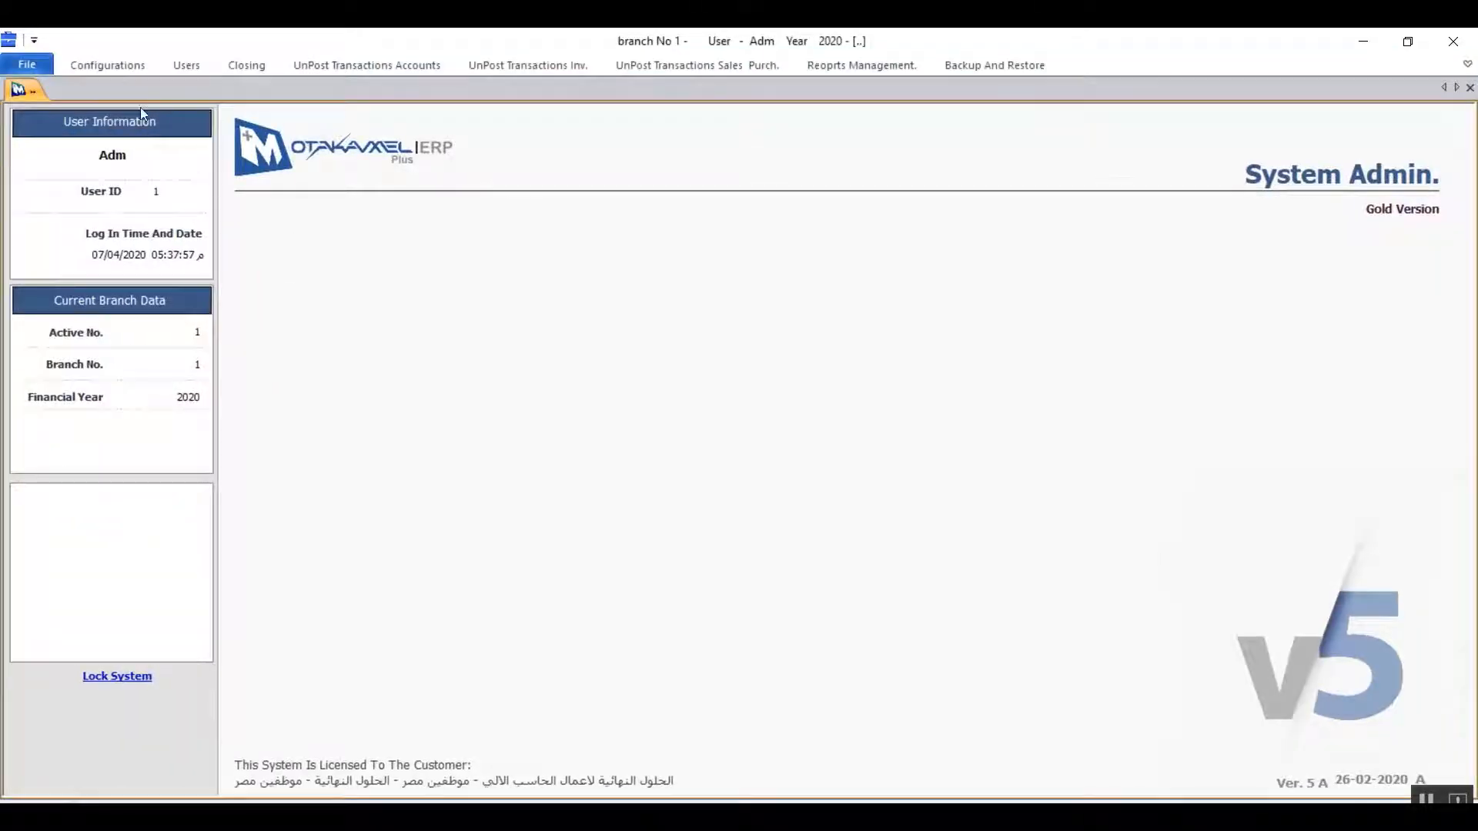
left_click(113, 65)
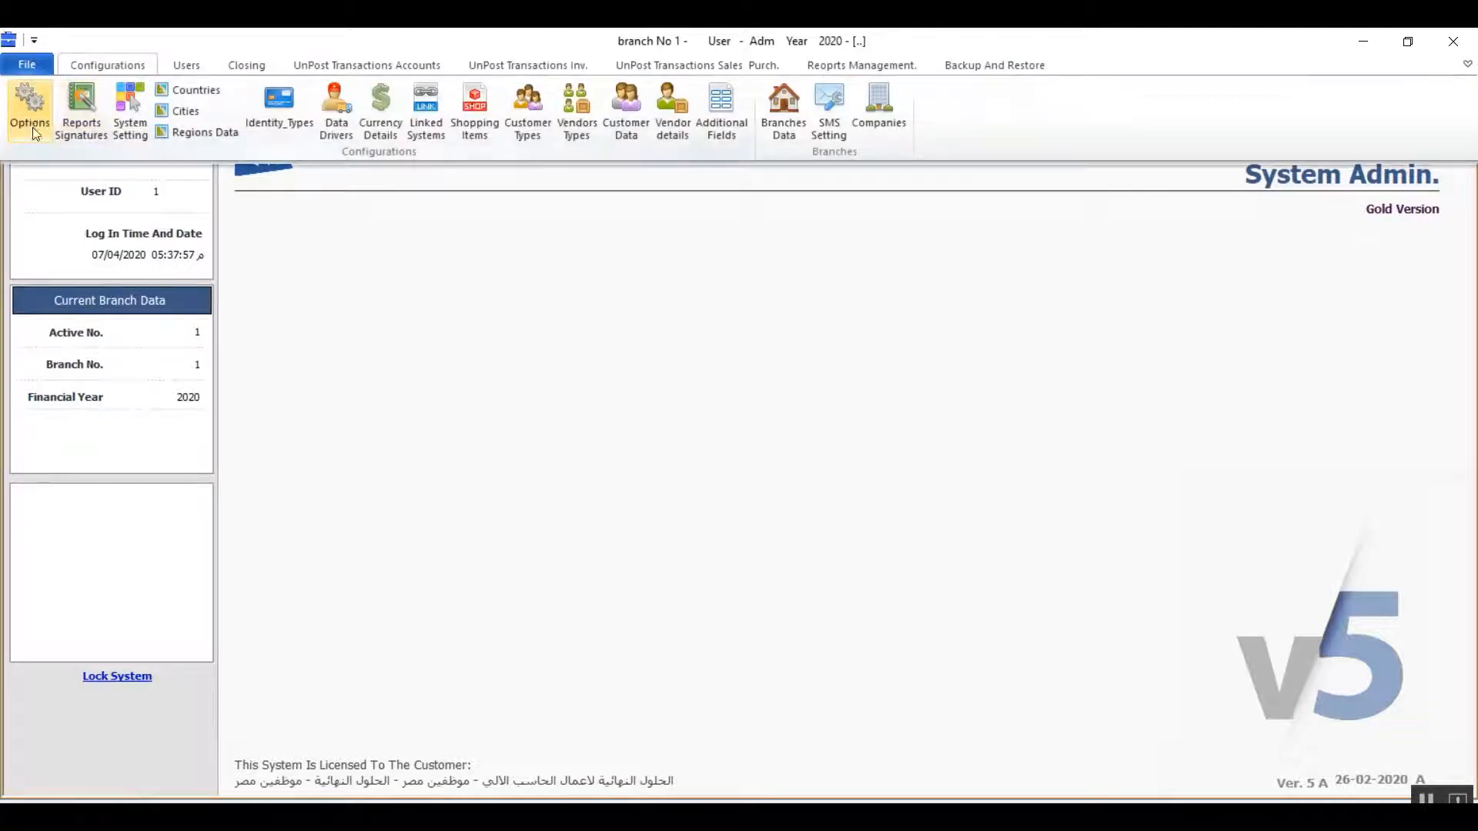
left_click(89, 122)
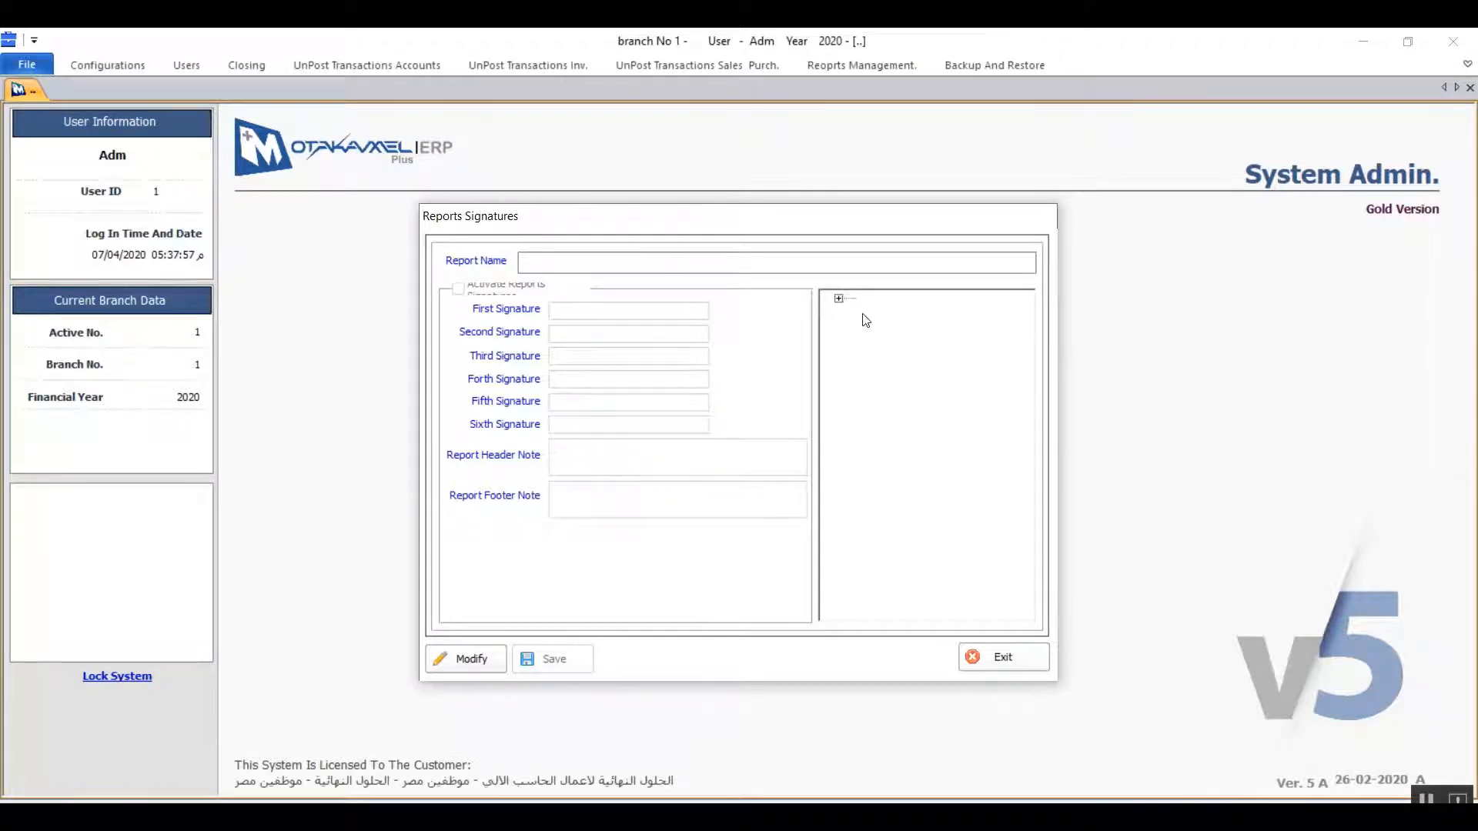
Step: Examine the report tree's modules and the Transactions and reports branches under General Ledger
left_click(839, 299)
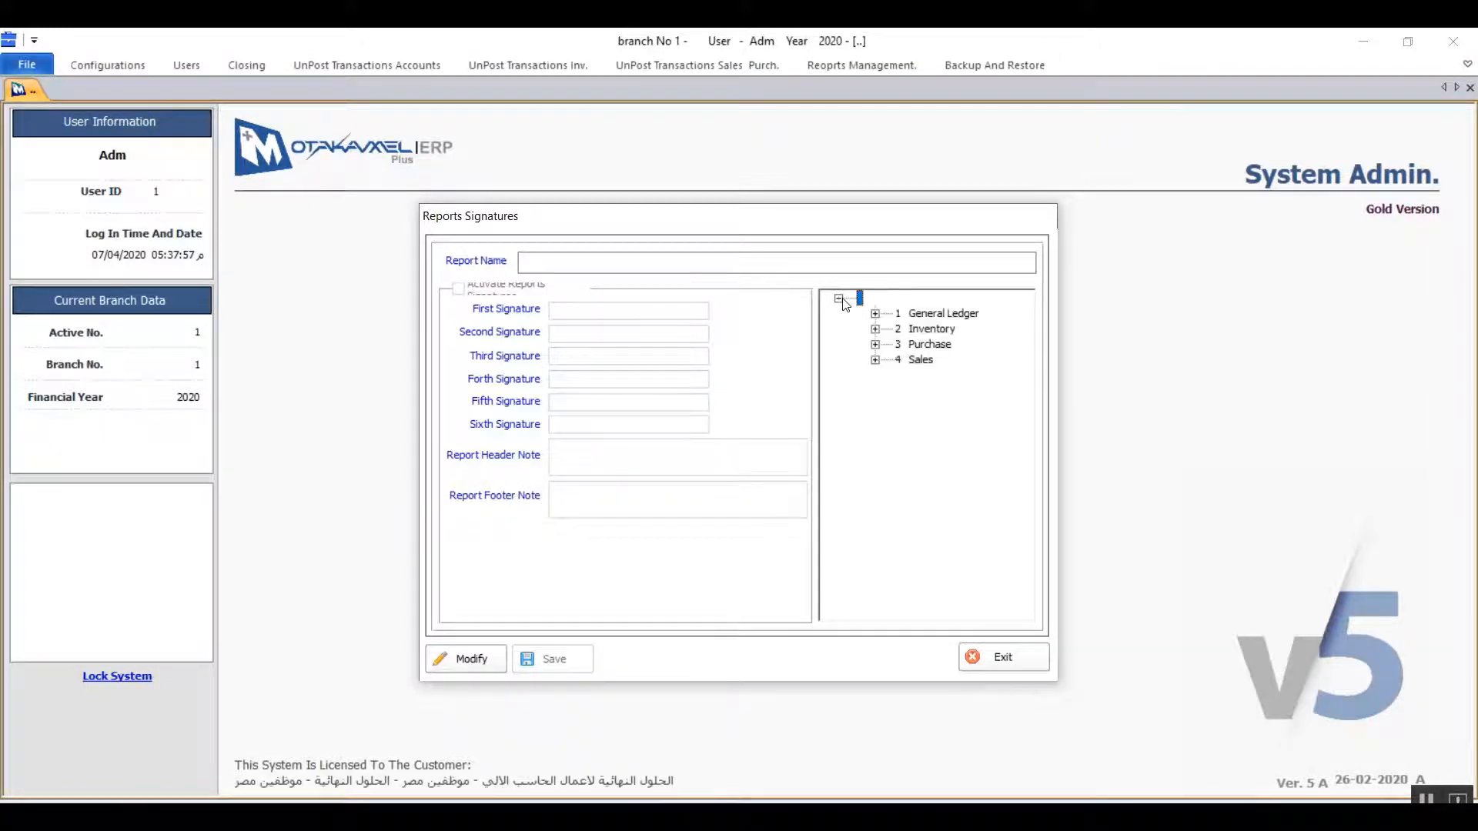
left_click(839, 298)
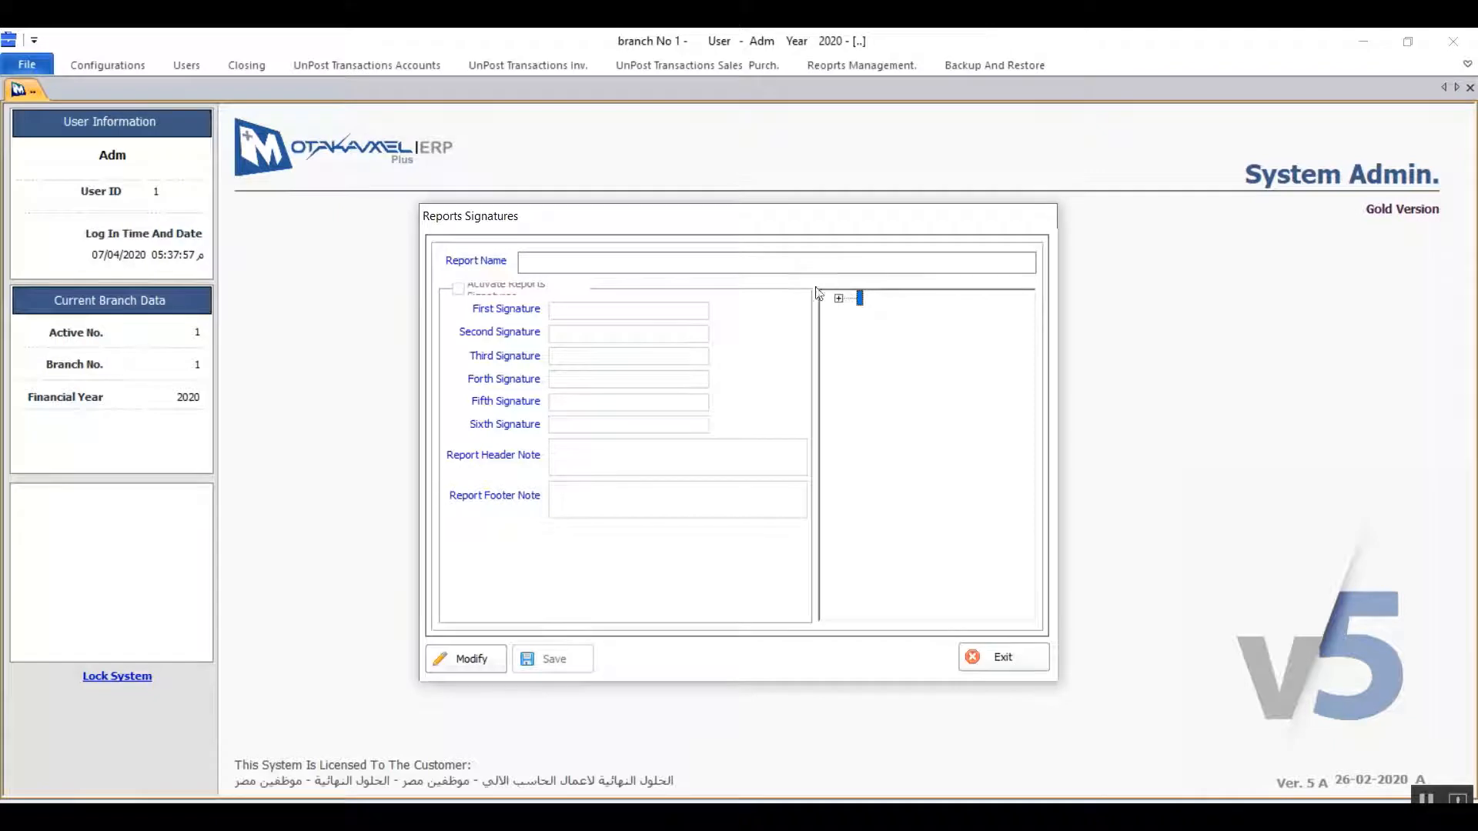
left_click(839, 299)
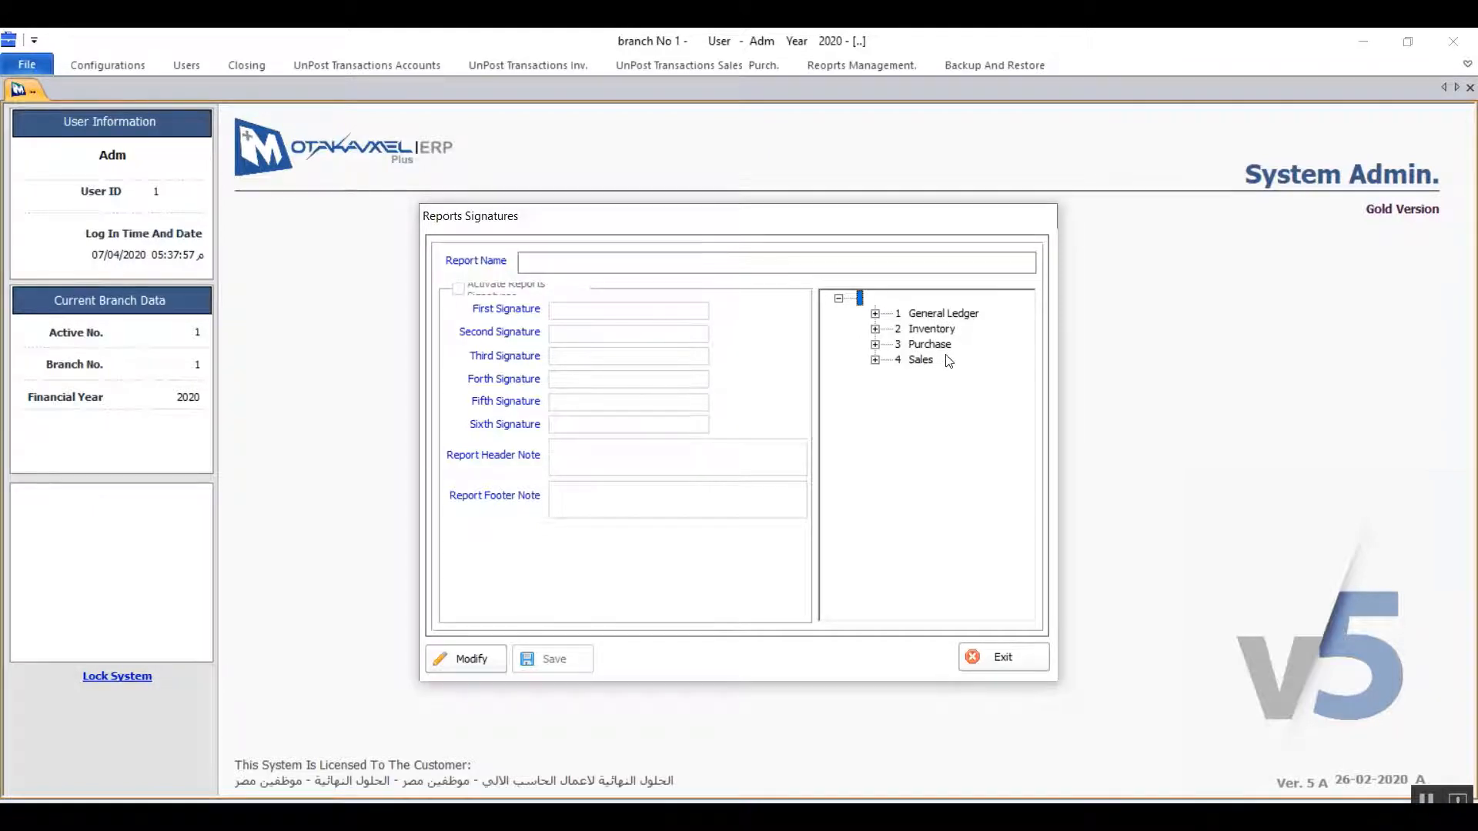
left_click(875, 314)
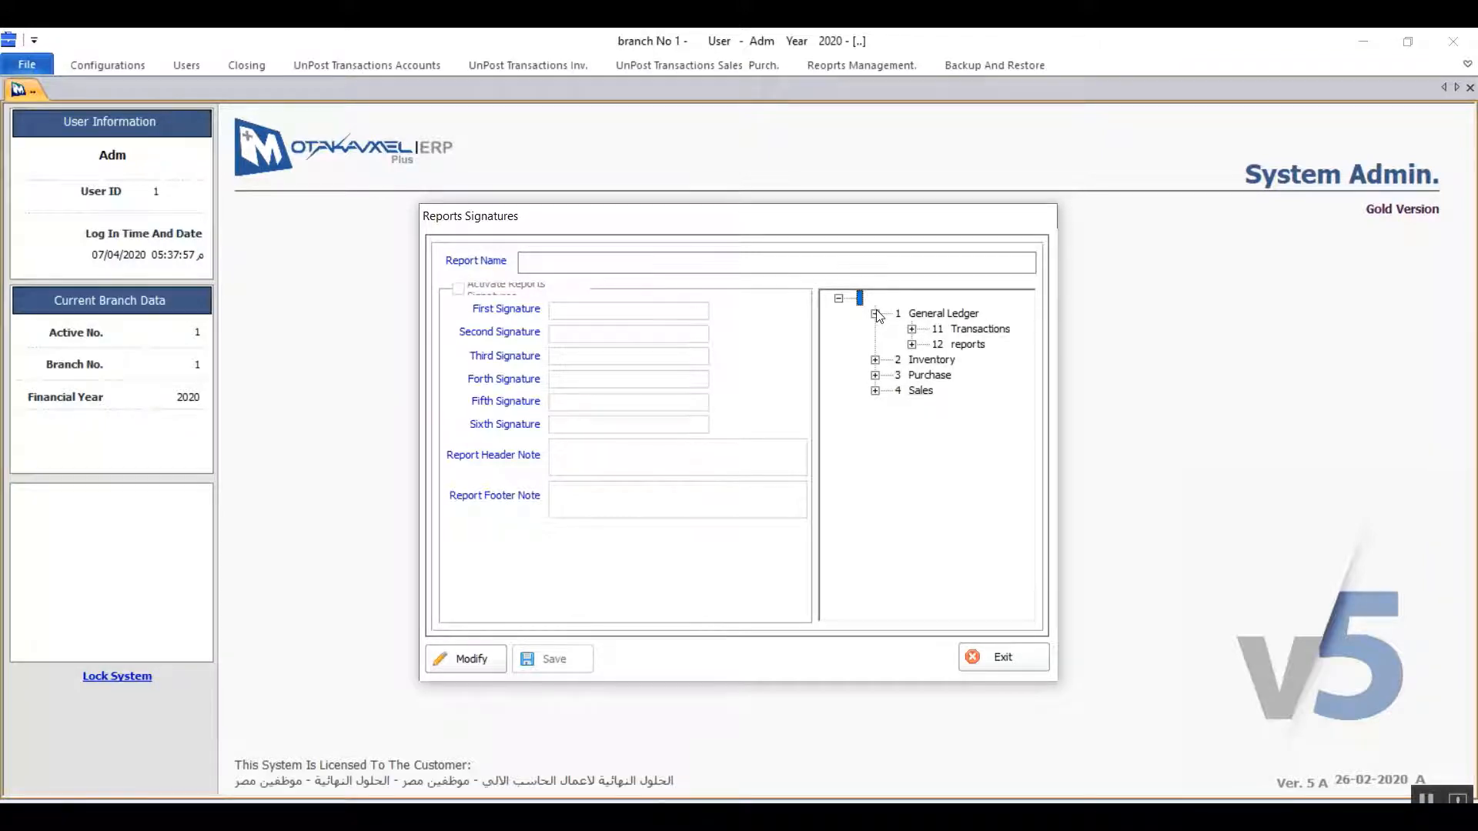
left_click(912, 330)
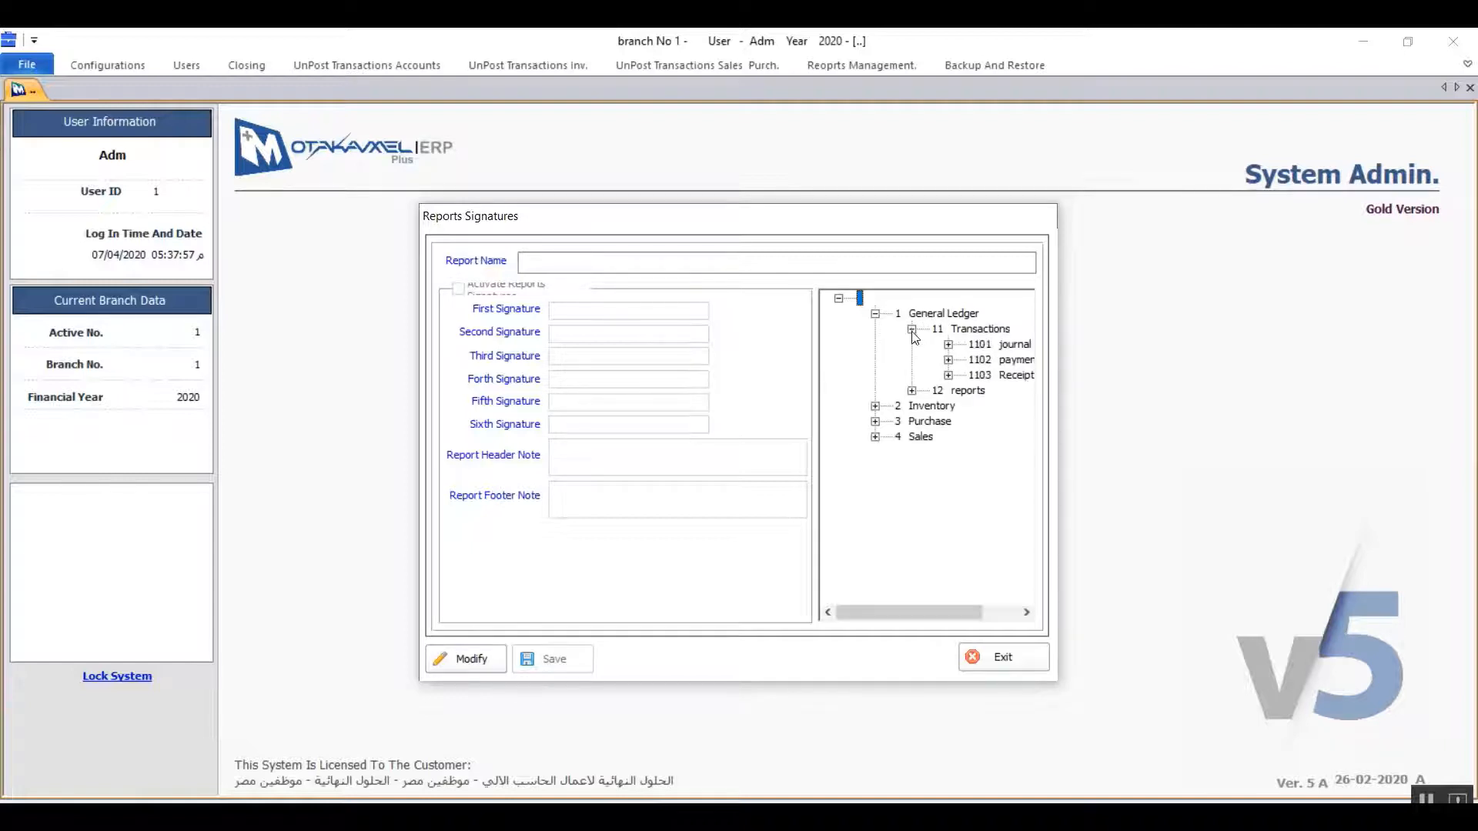
left_click(913, 391)
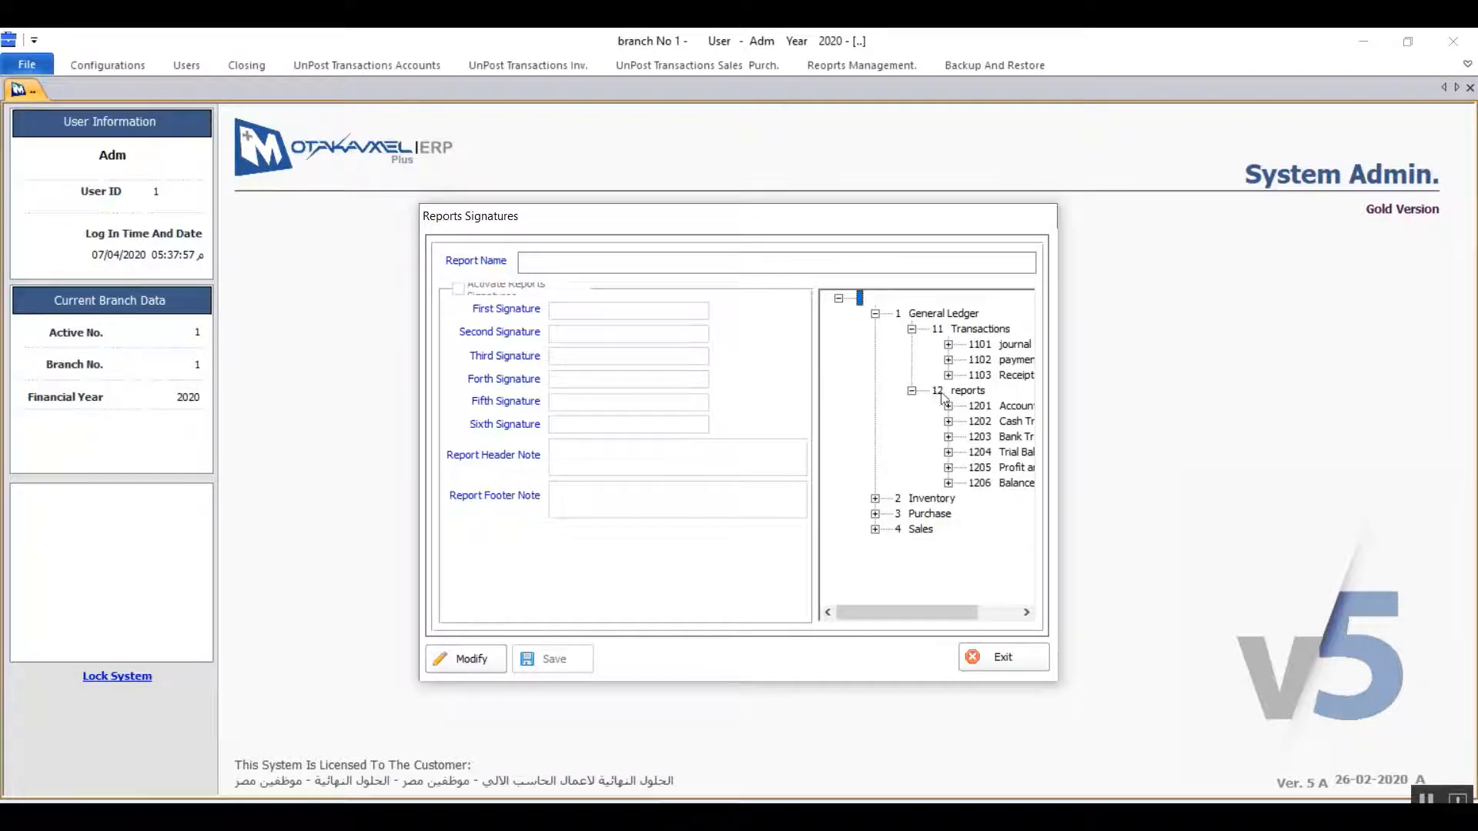
left_click(912, 392)
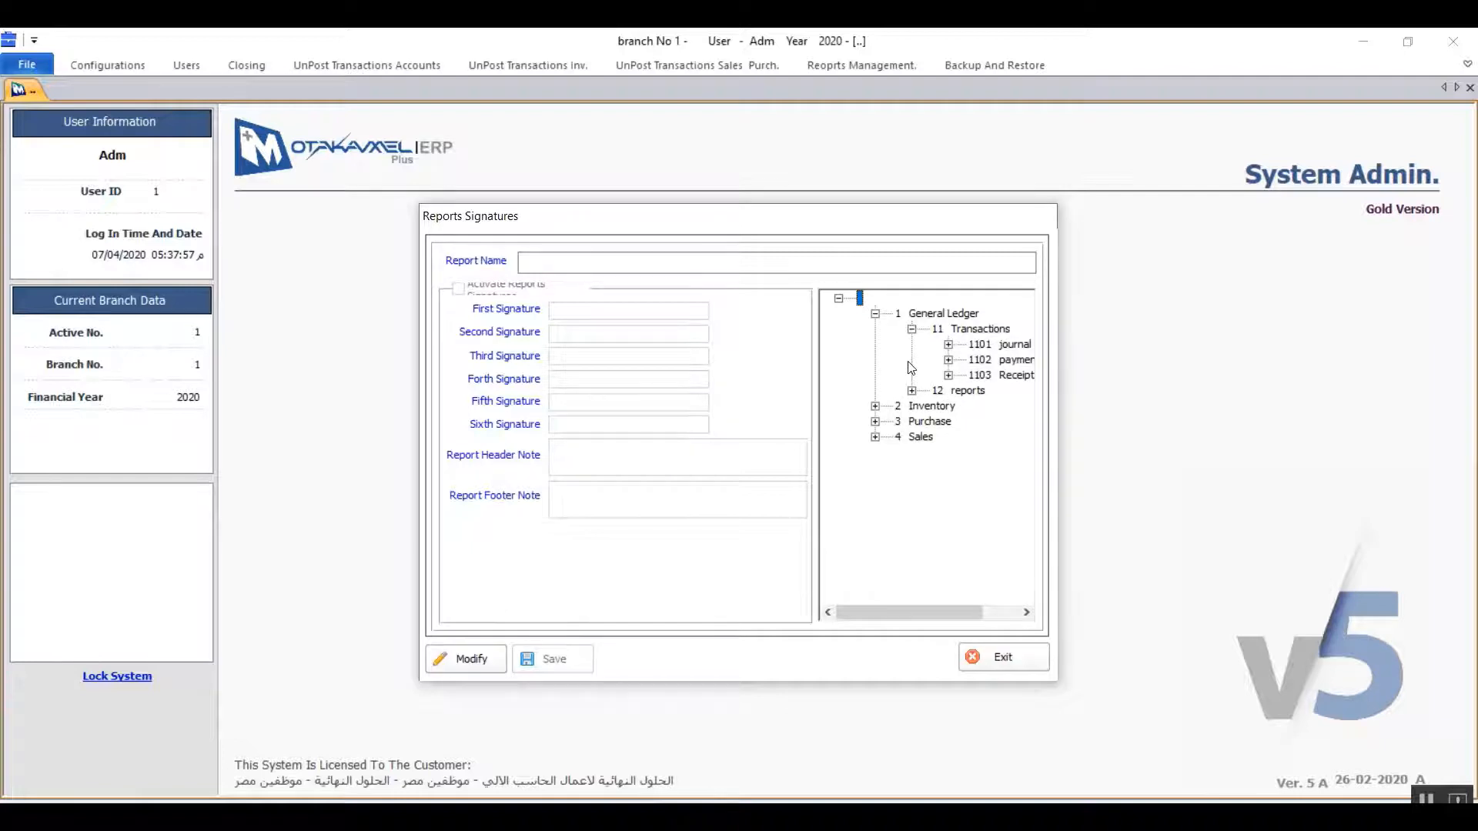
left_click(911, 330)
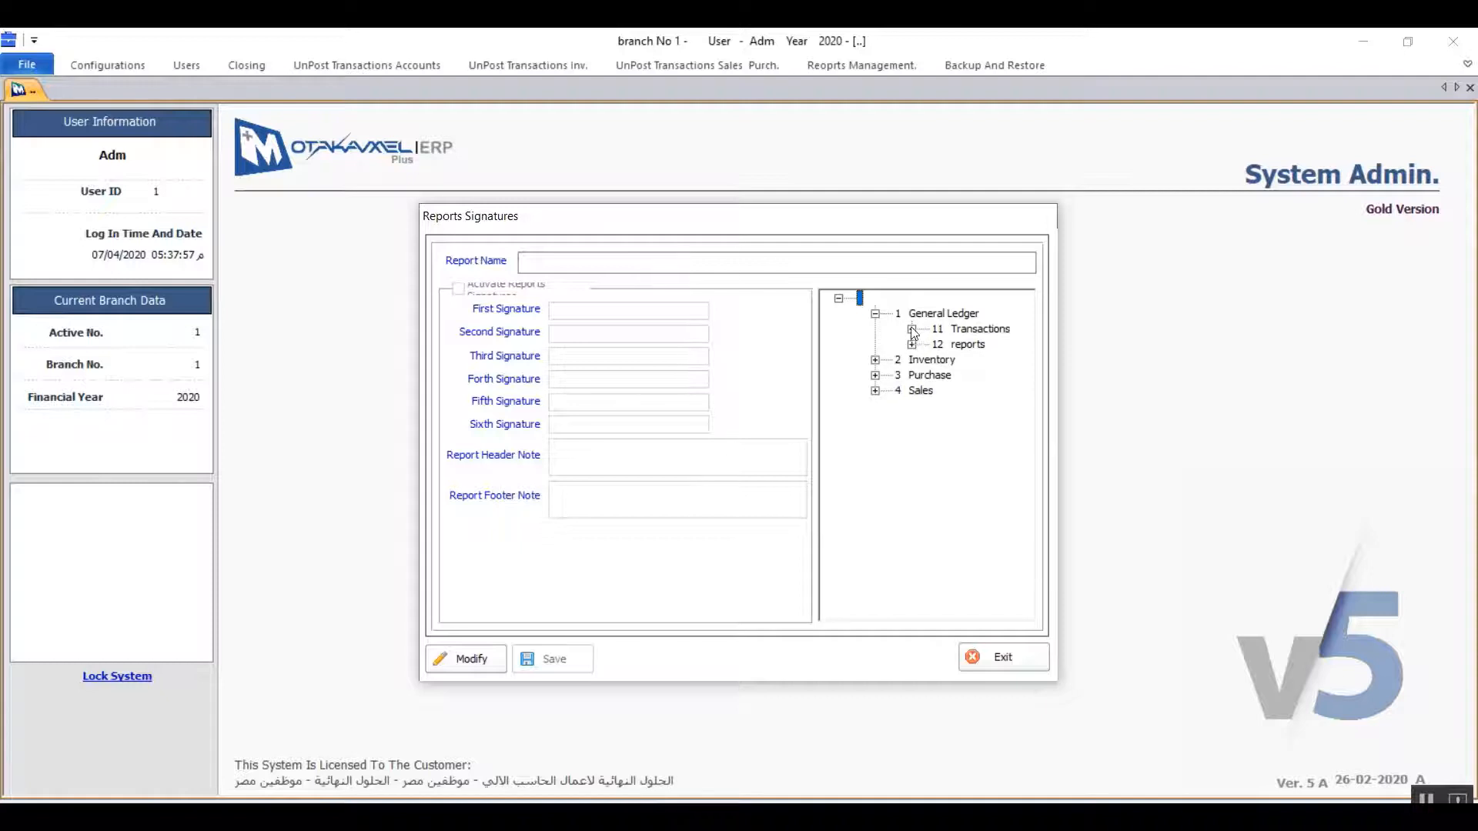
left_click(912, 330)
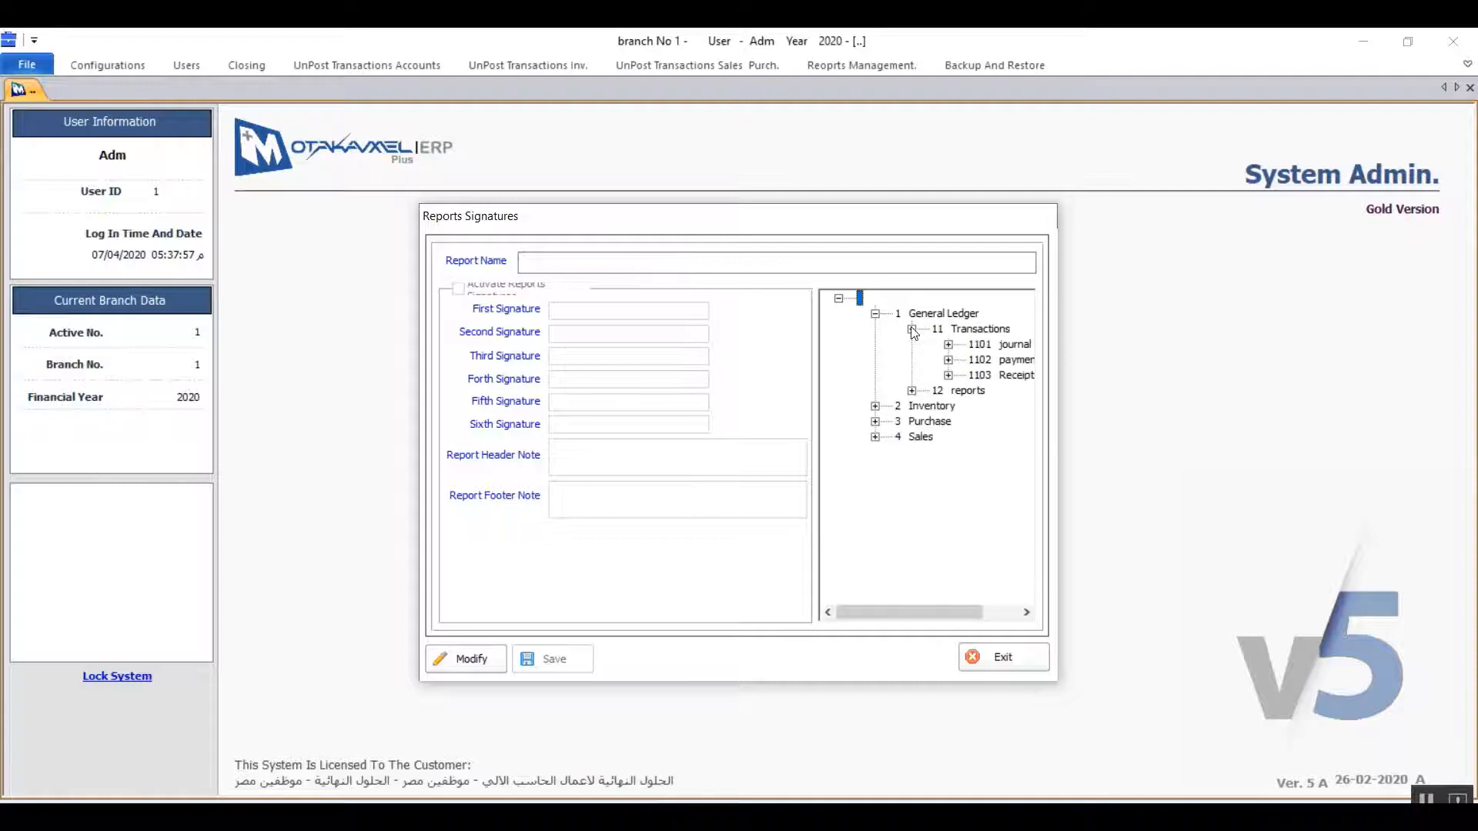
Step: Try activating report signatures for journal vouchers, go through the signature fields, and leave the form without saving
double_click(986, 345)
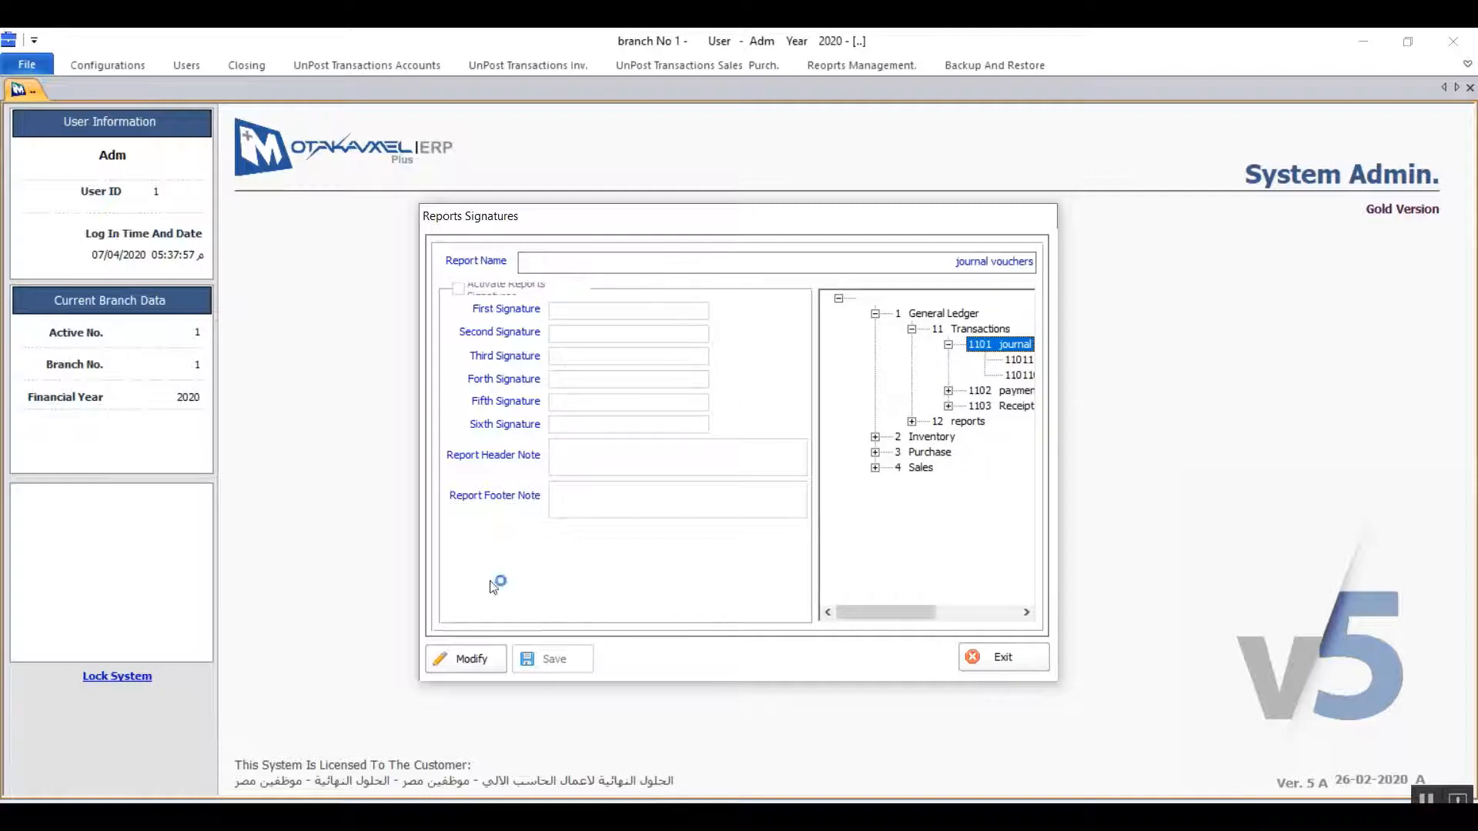
left_click(460, 658)
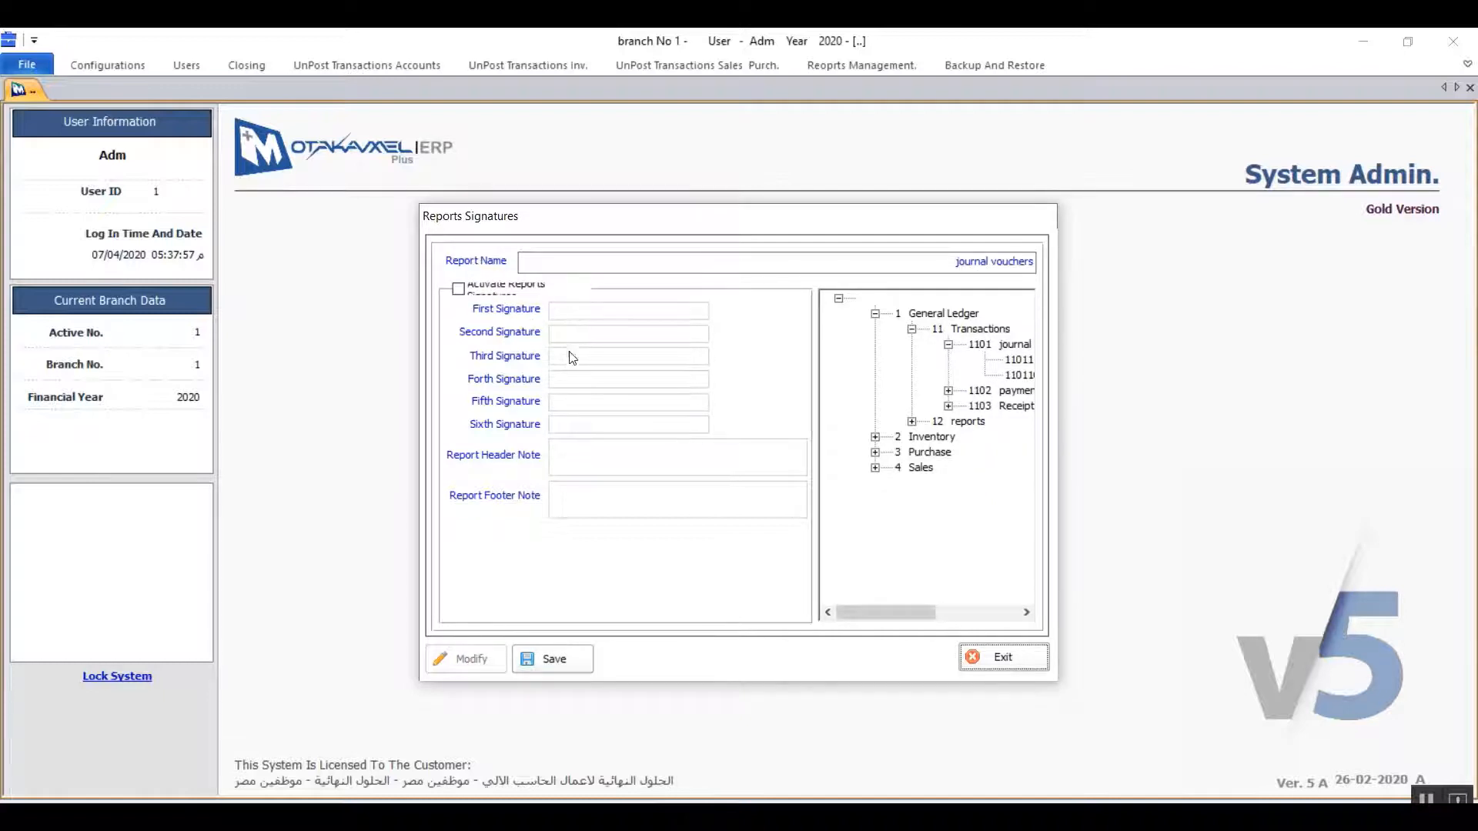
left_click(459, 290)
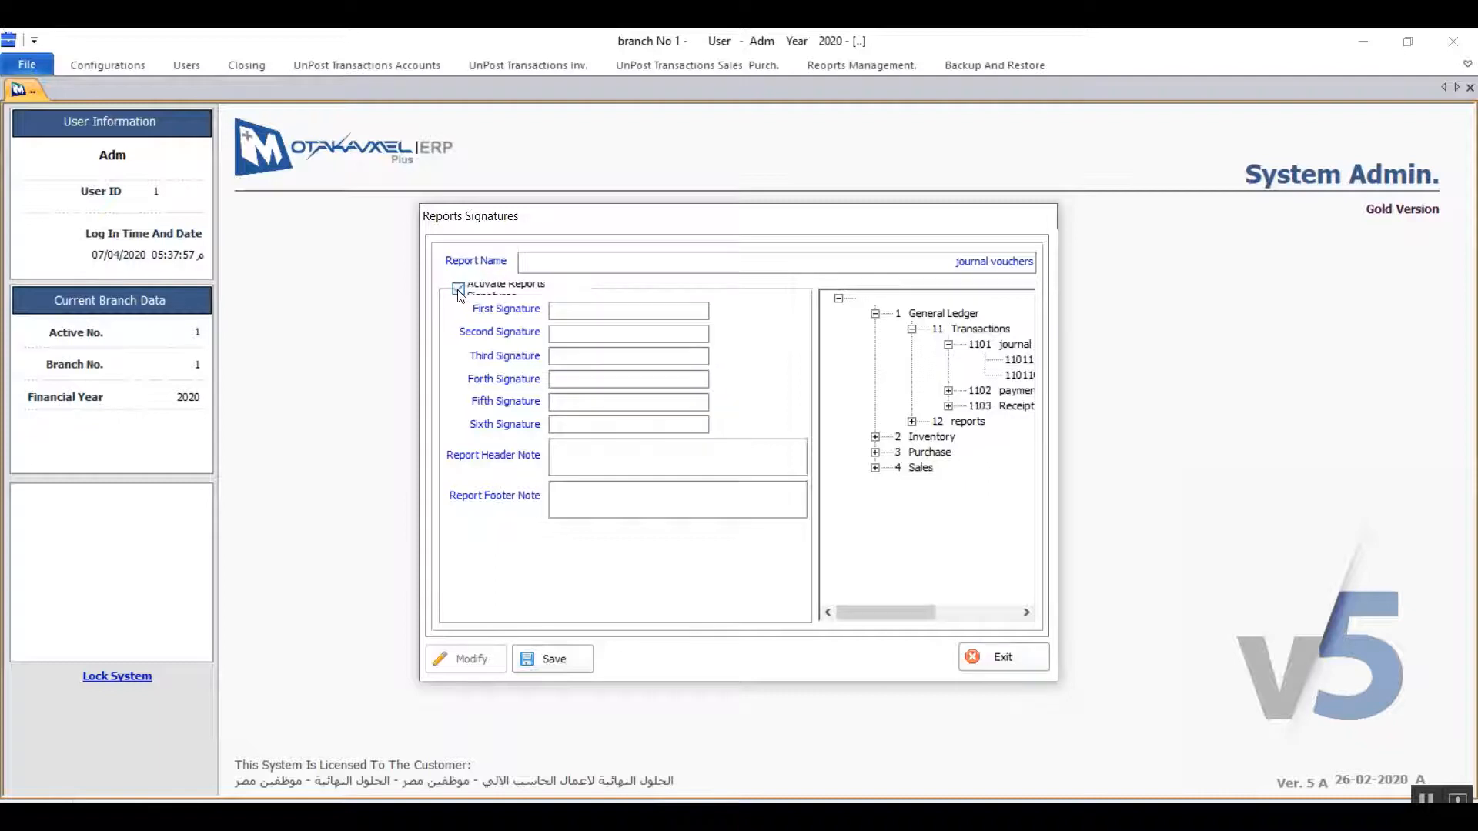
left_click(571, 335)
left_click(570, 358)
left_click(568, 380)
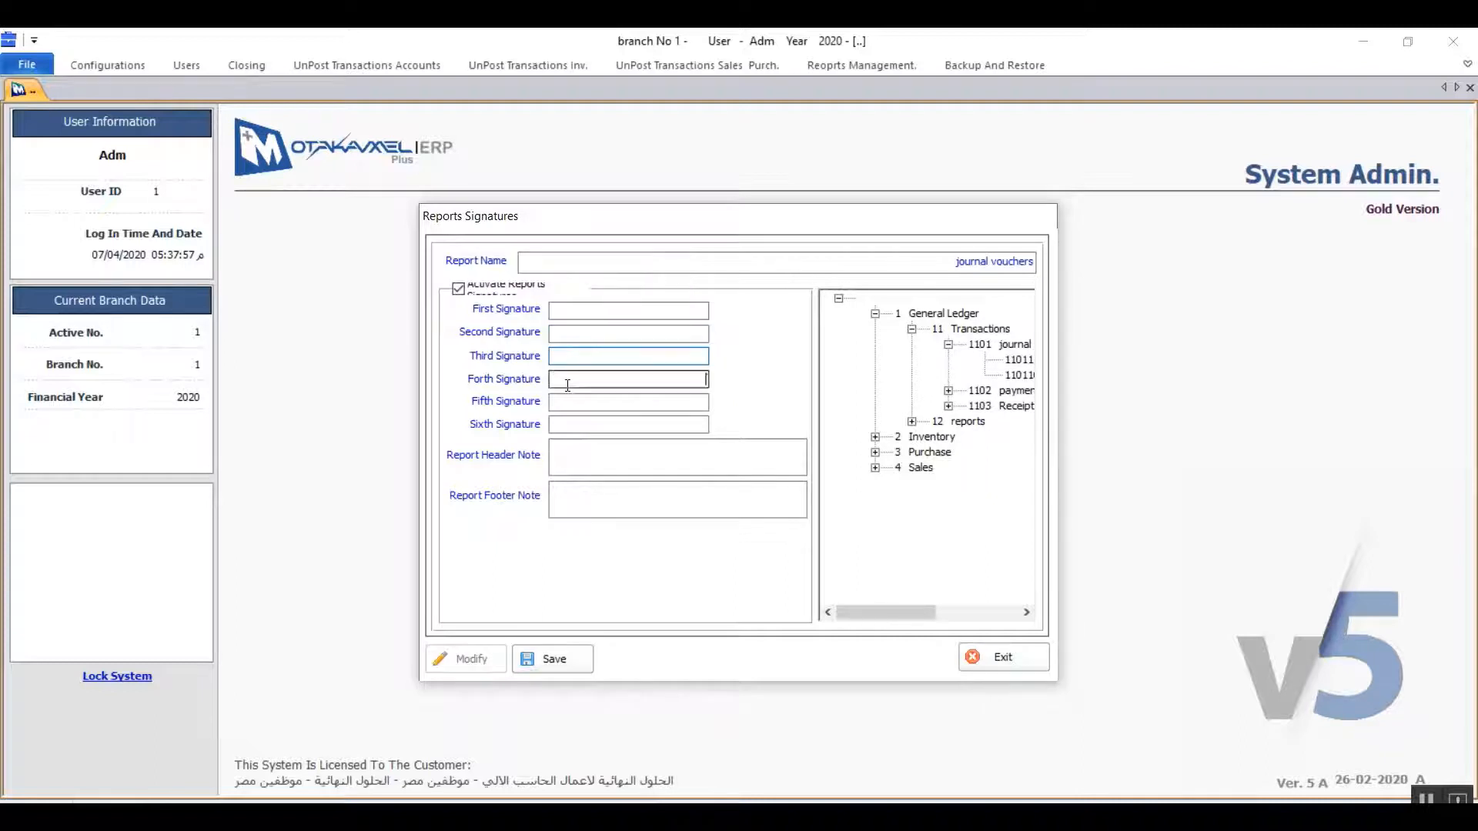
left_click(585, 311)
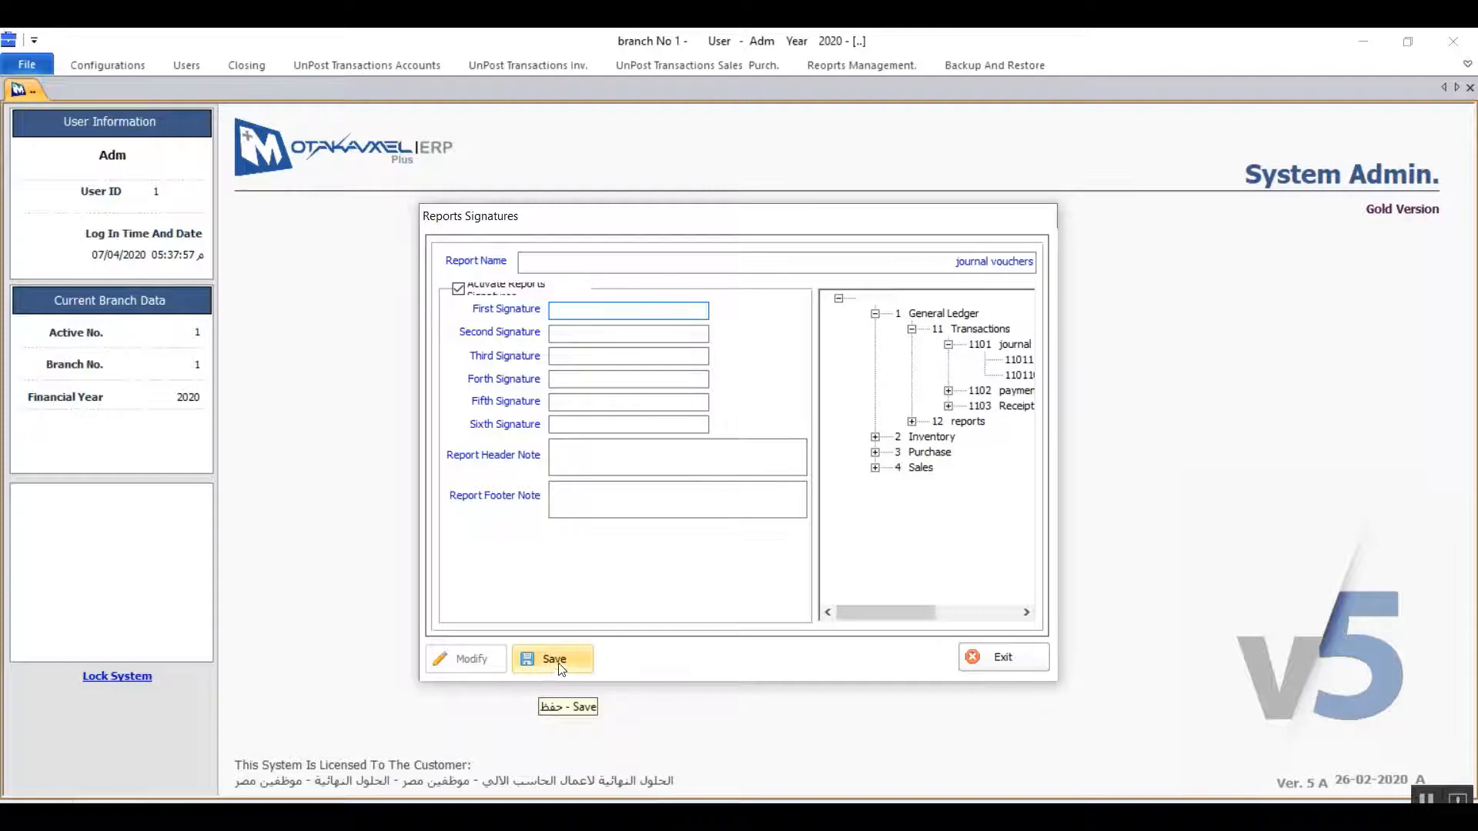
left_click(1014, 657)
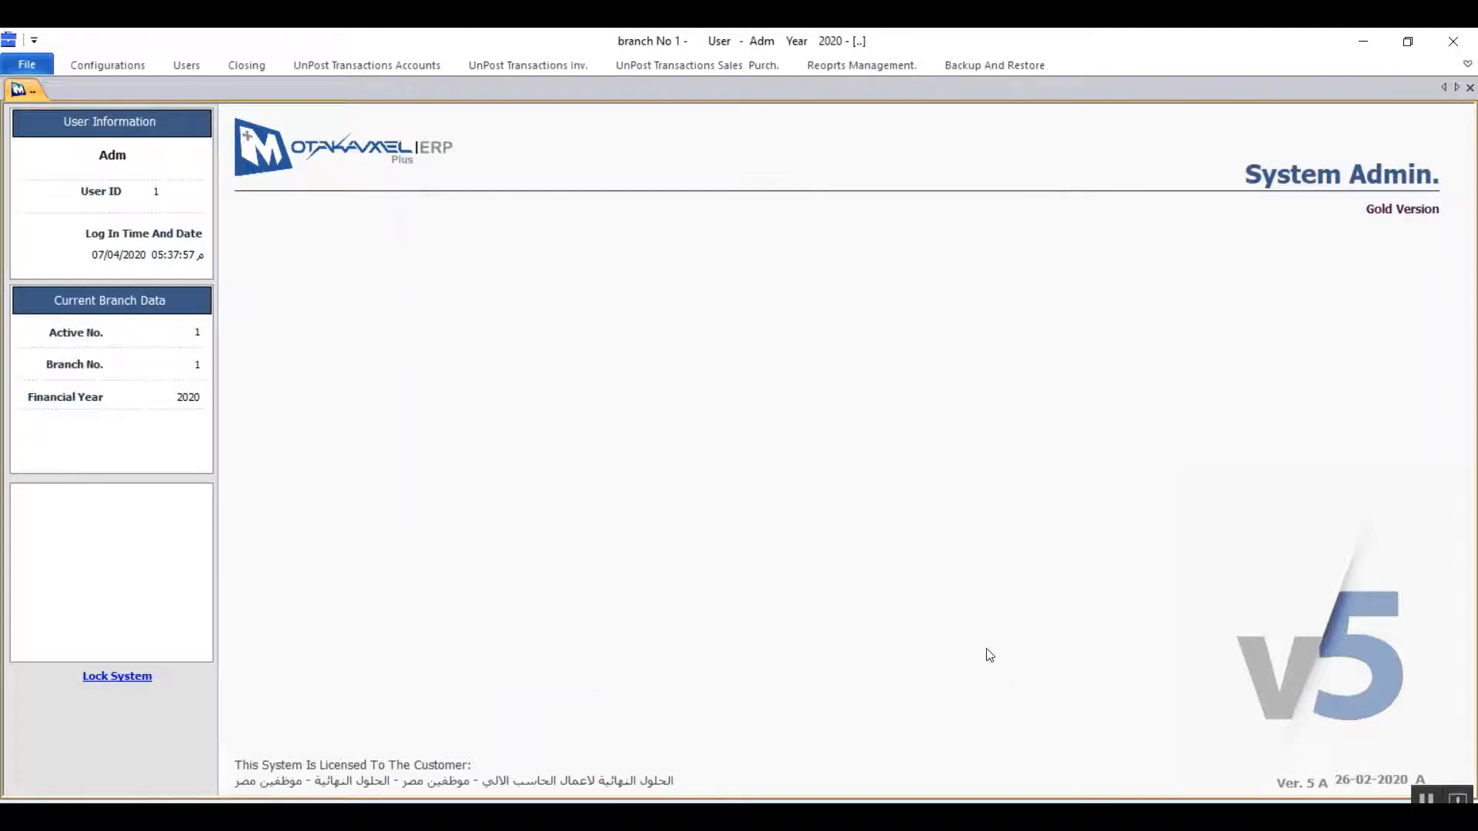
Step: Open System Setting and view the available screen positions for the Buttons option
left_click(94, 69)
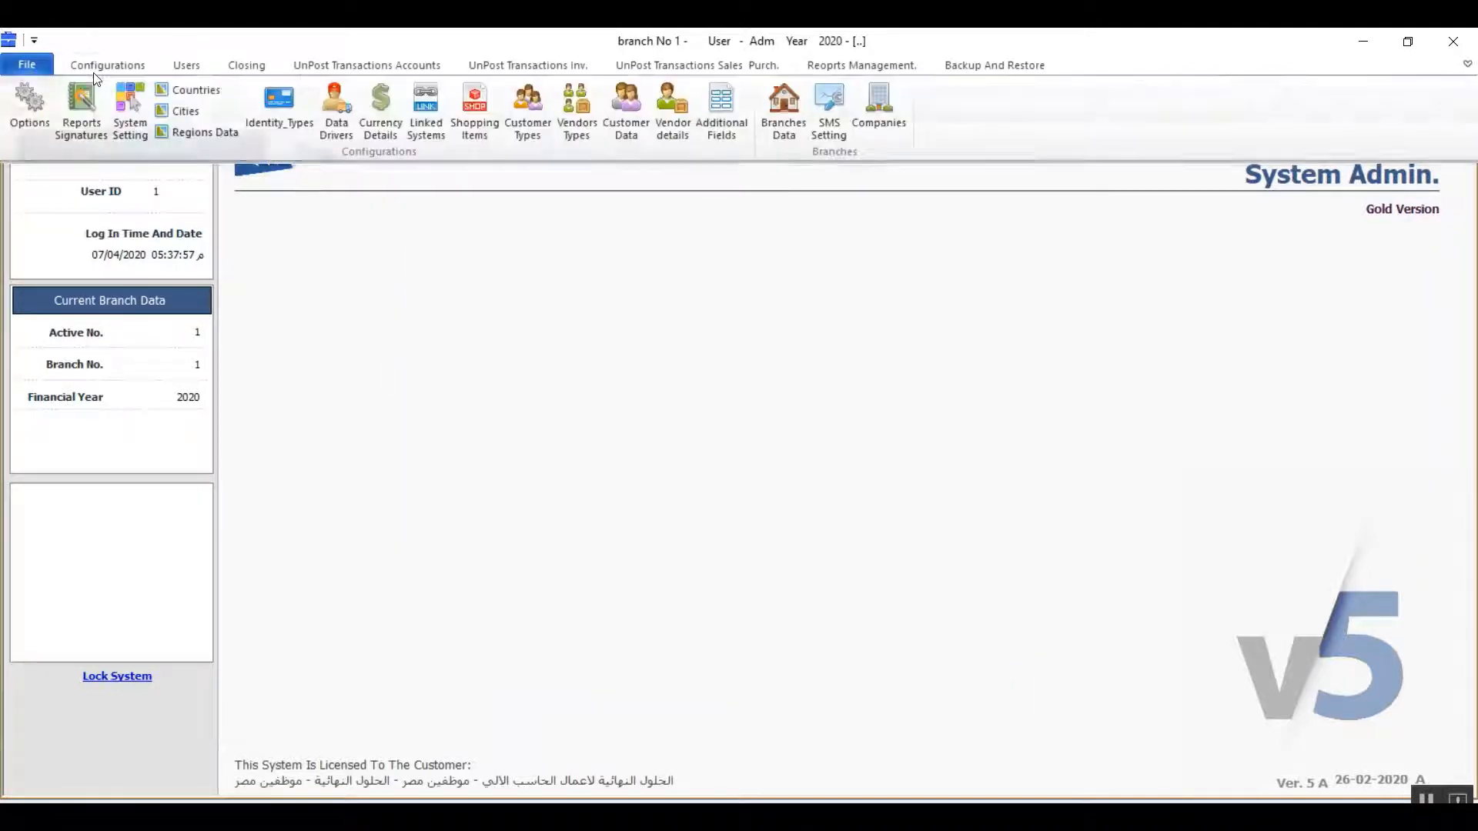
left_click(131, 135)
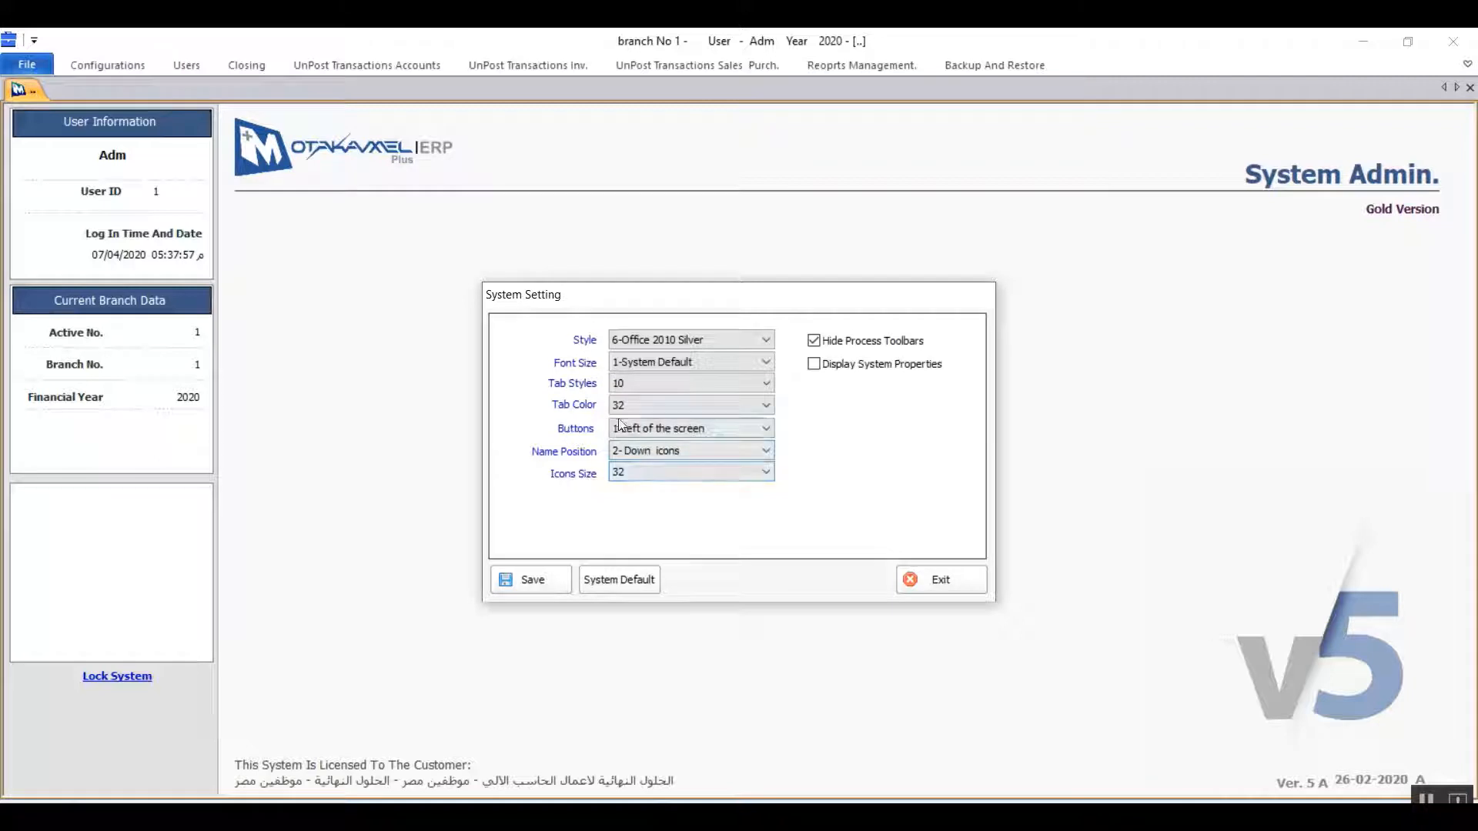
left_click(769, 428)
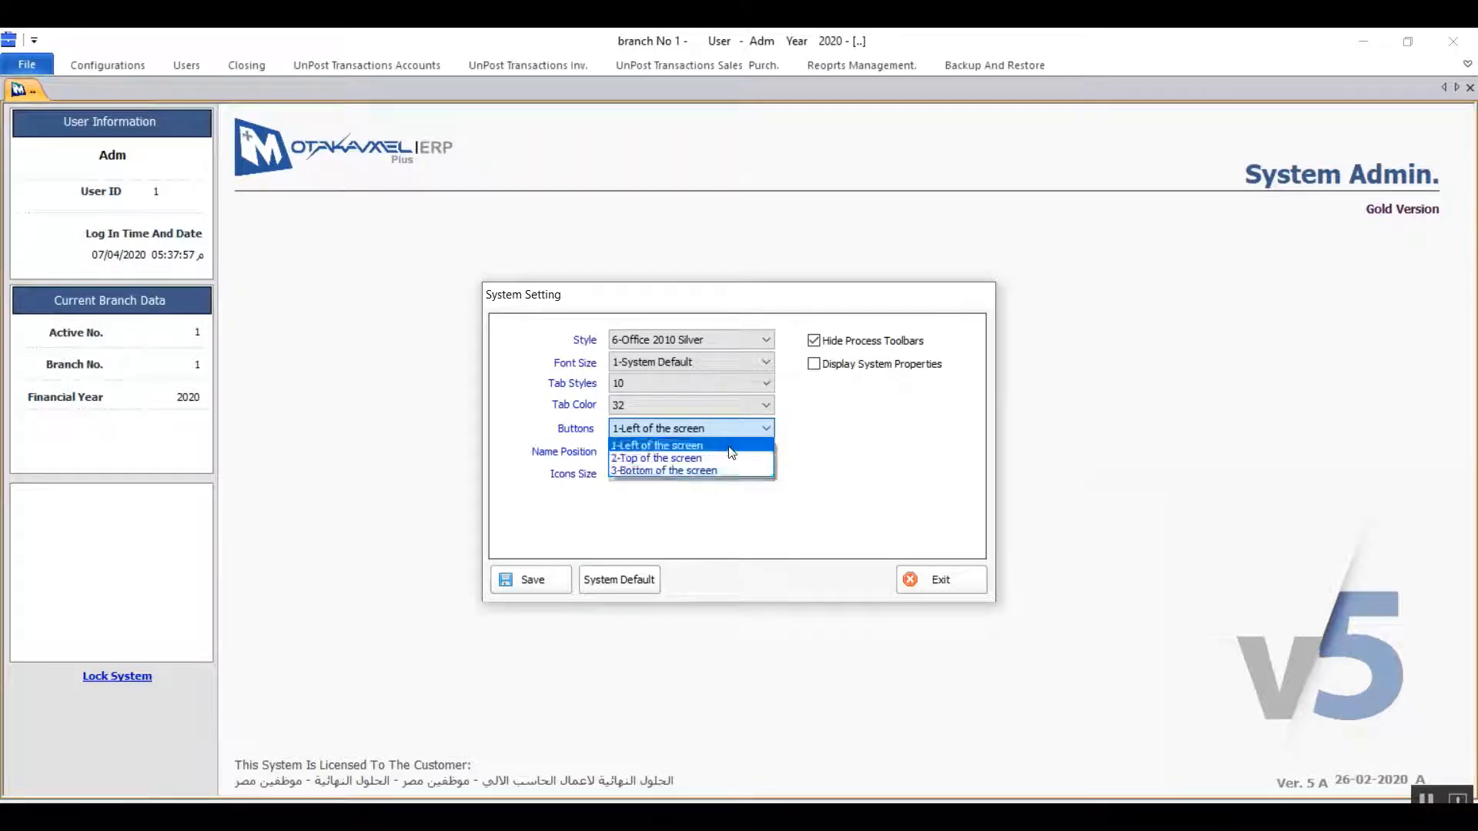
left_click(766, 431)
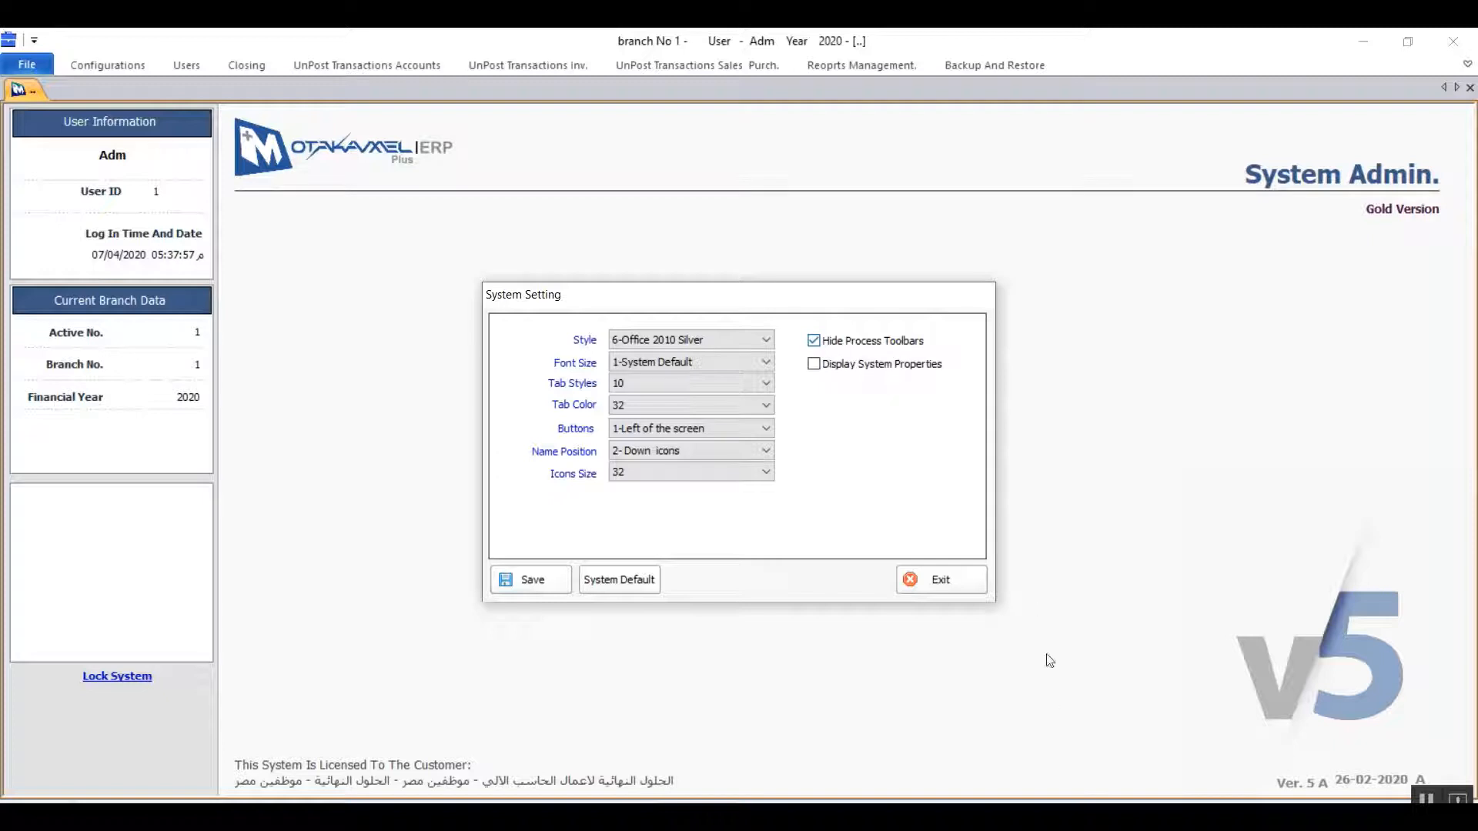
Step: Switch to the General Ledger module to check how its Configurations toolbar displays, and return to System Setting in System Admin
left_click(1136, 787)
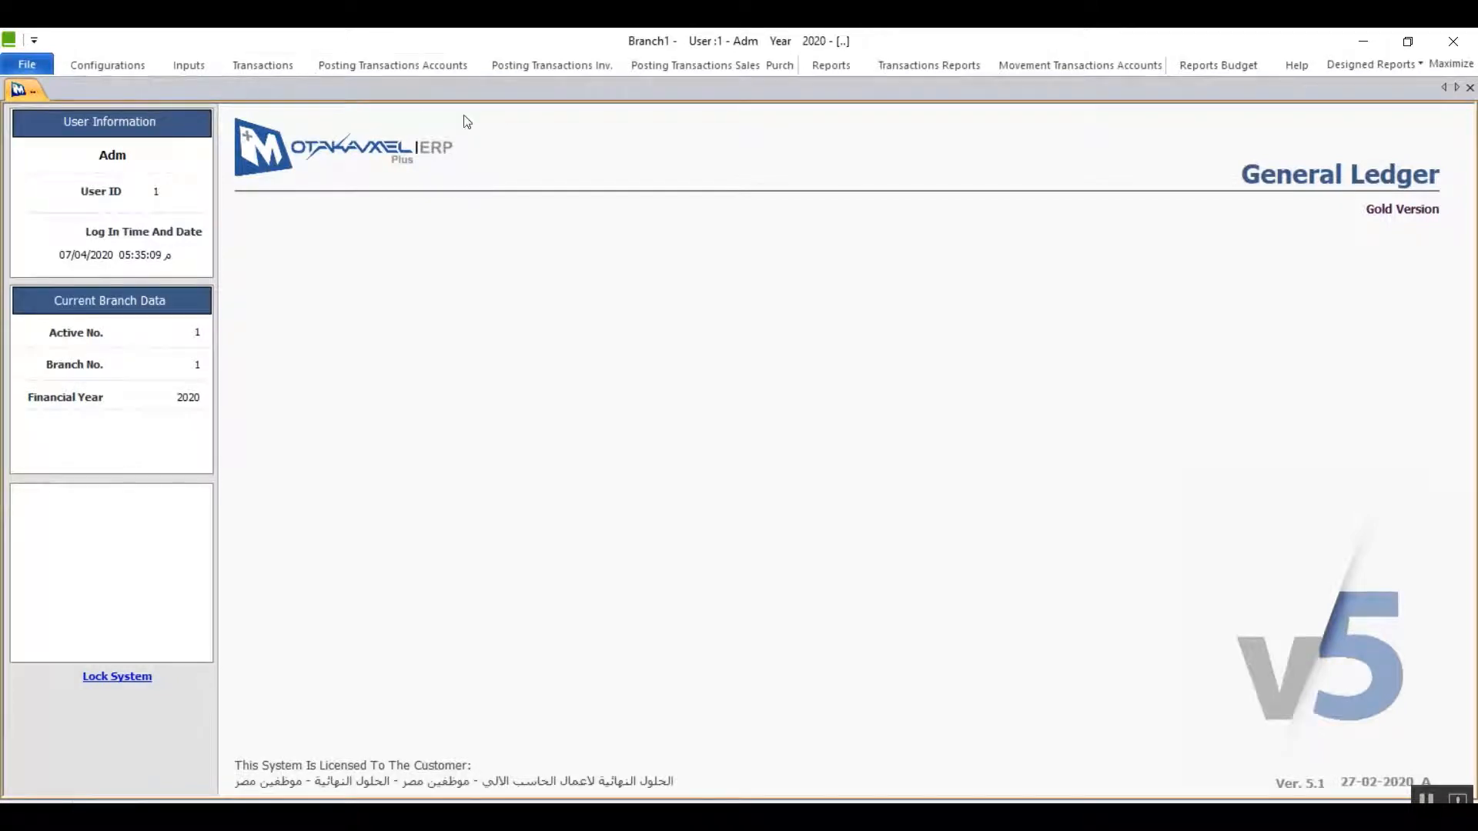
left_click(121, 65)
left_click(121, 65)
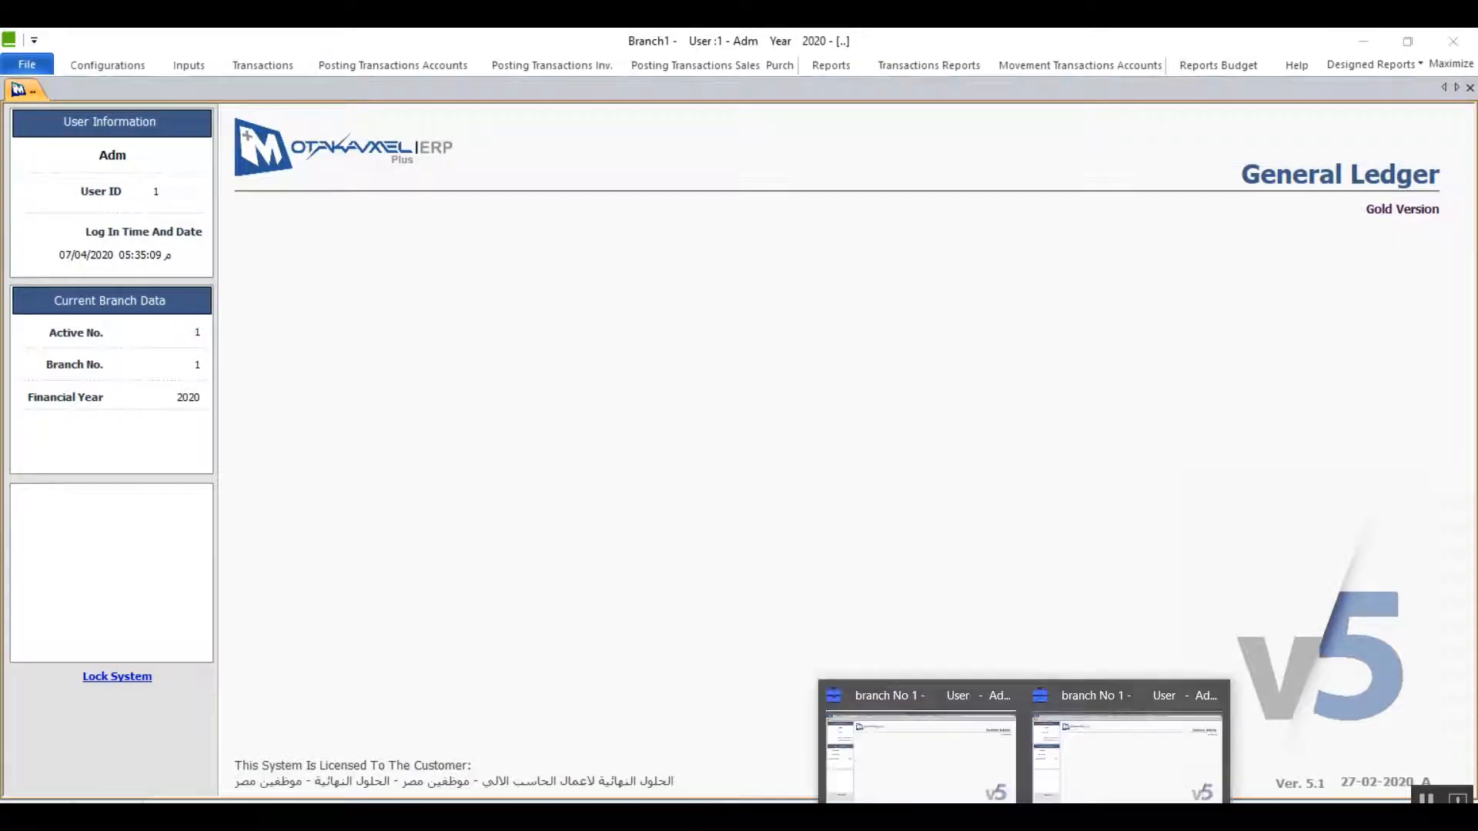
left_click(1059, 762)
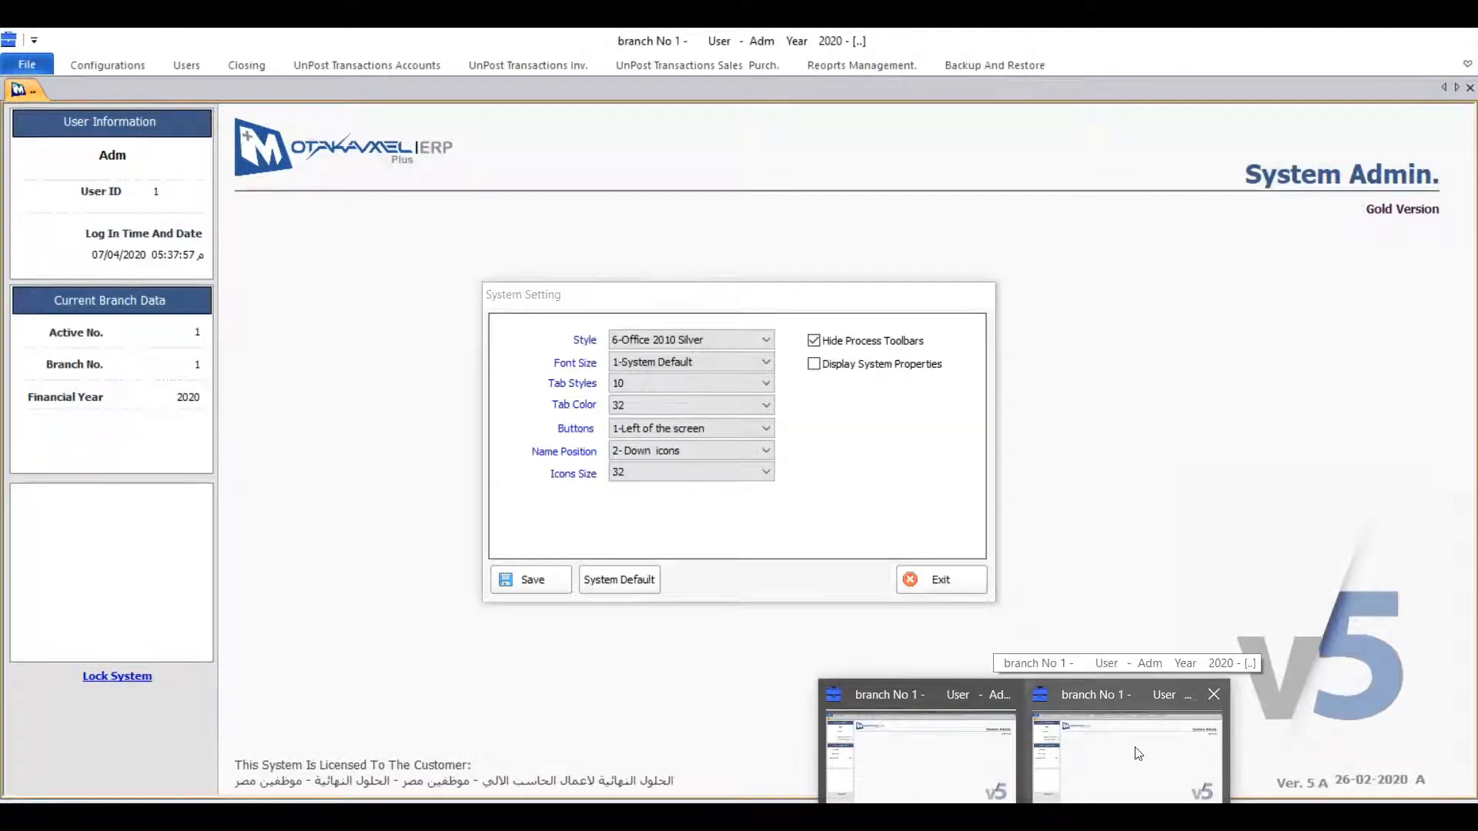
left_click(1059, 762)
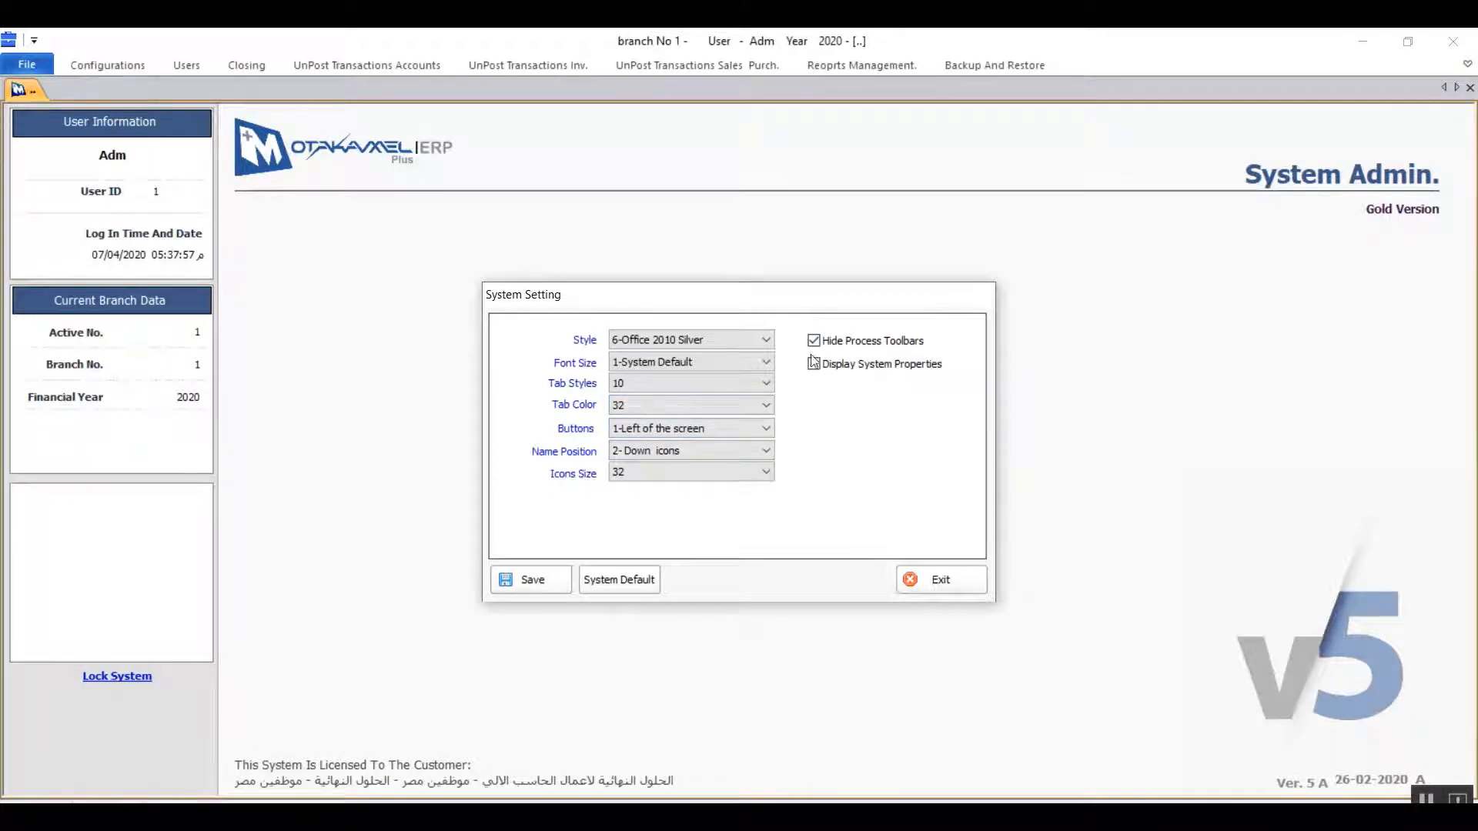
Step: Disable Hide Process Toolbars in System Setting, save the change and close the form
left_click(539, 587)
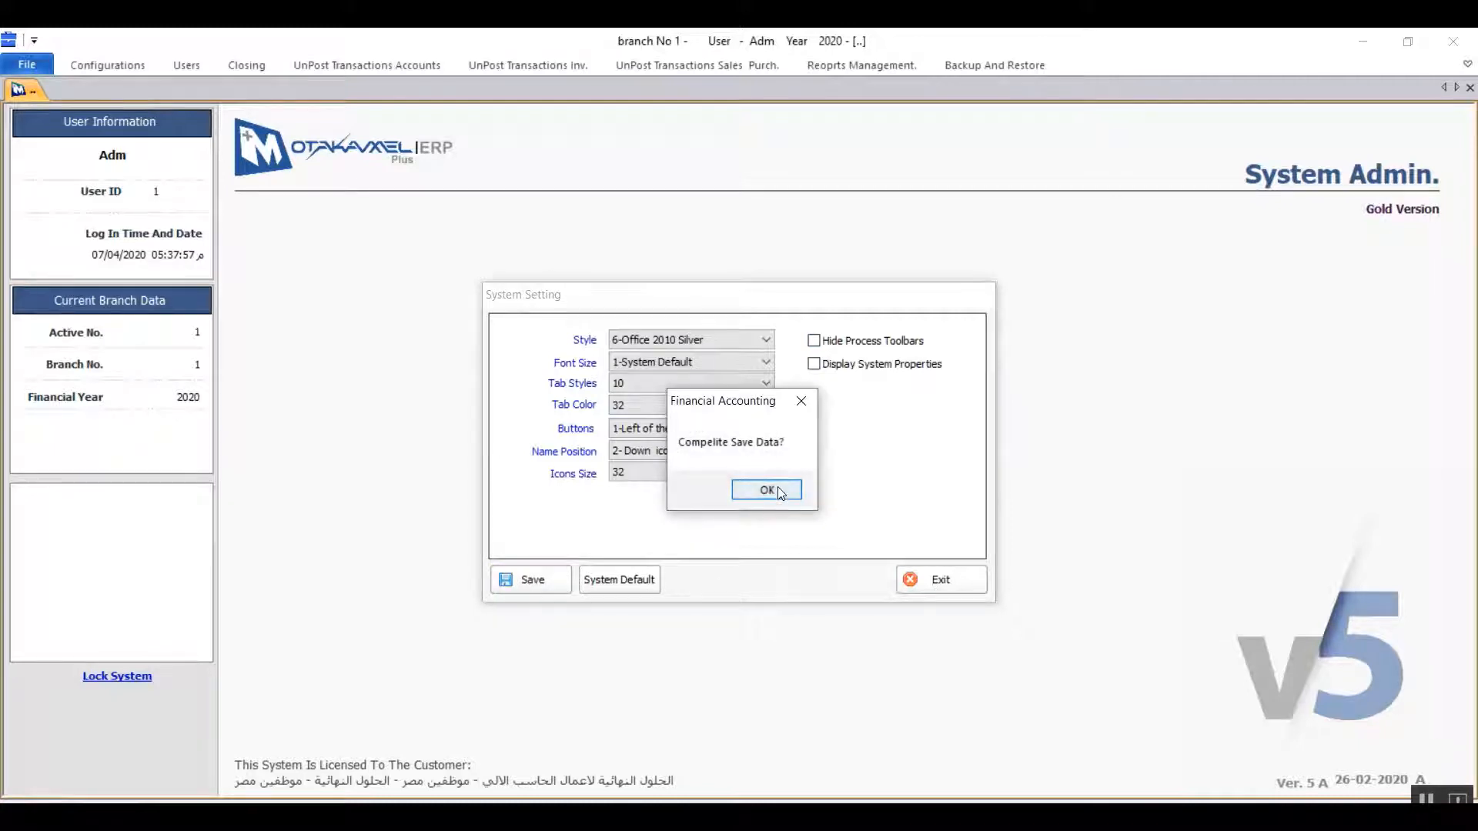
left_click(781, 496)
left_click(941, 579)
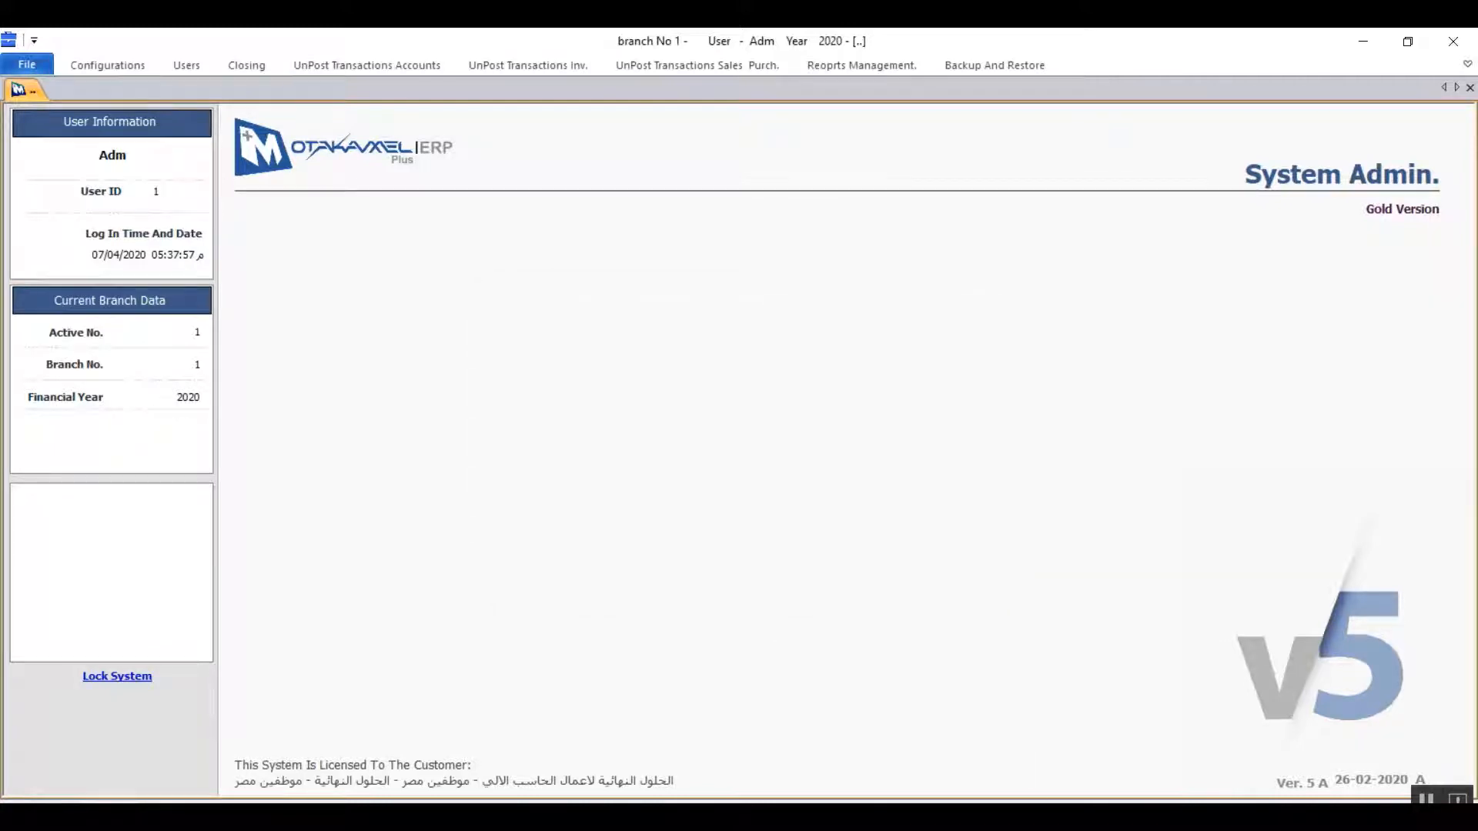
Step: Quit the General Ledger module and reopen it to apply the toolbar setting
left_click(1051, 815)
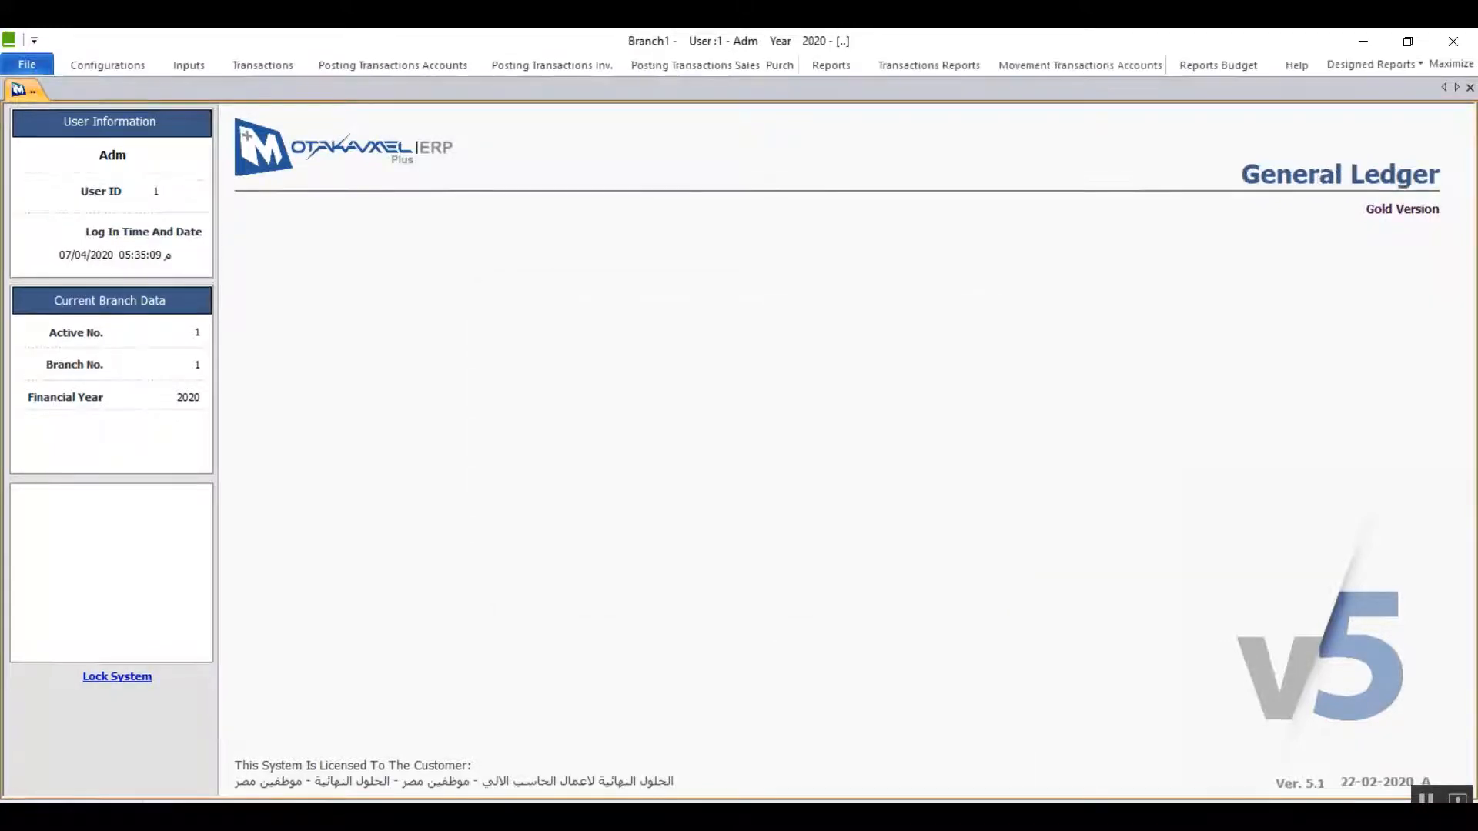
left_click(1455, 43)
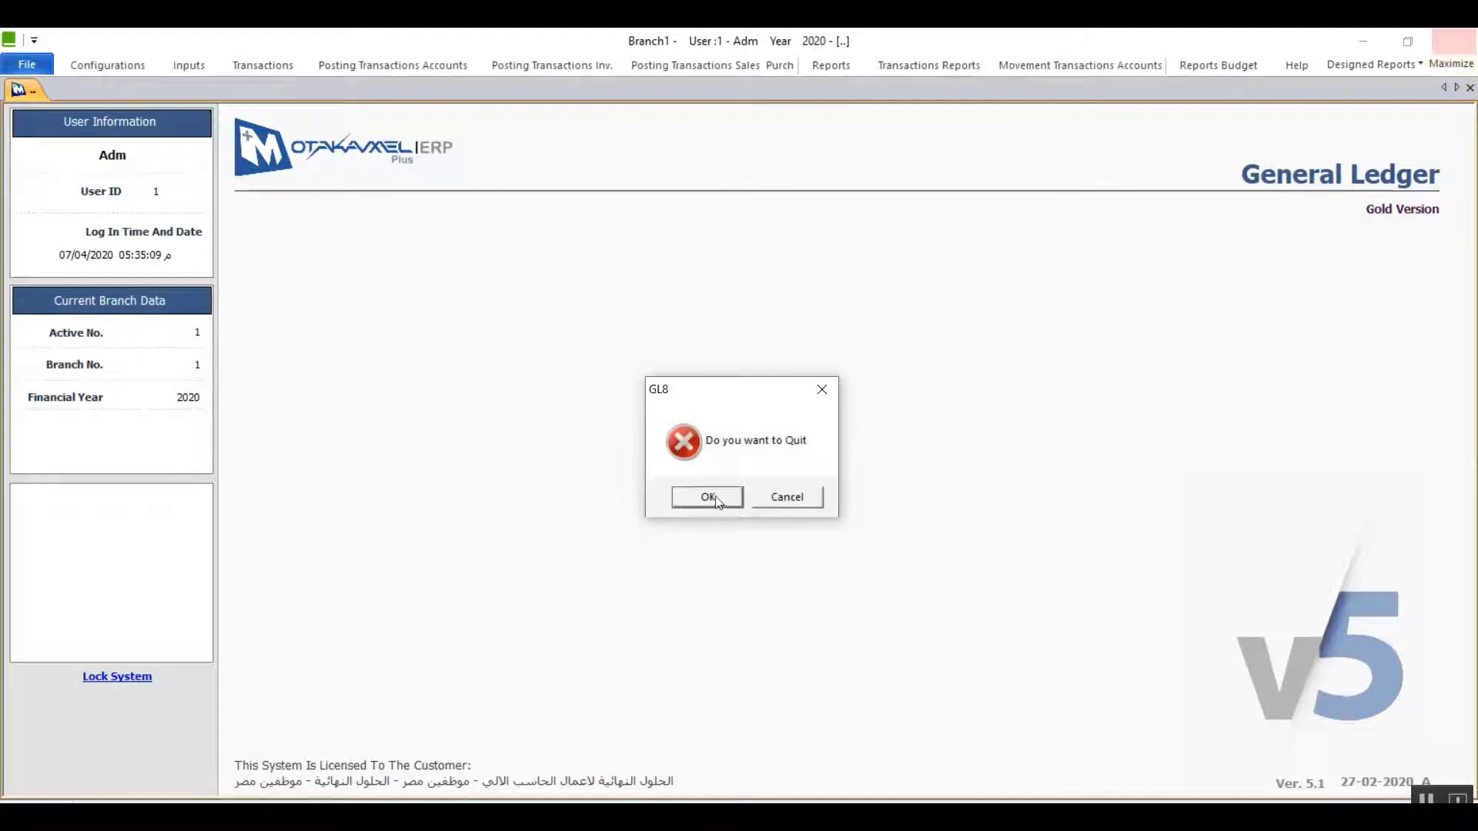
left_click(707, 497)
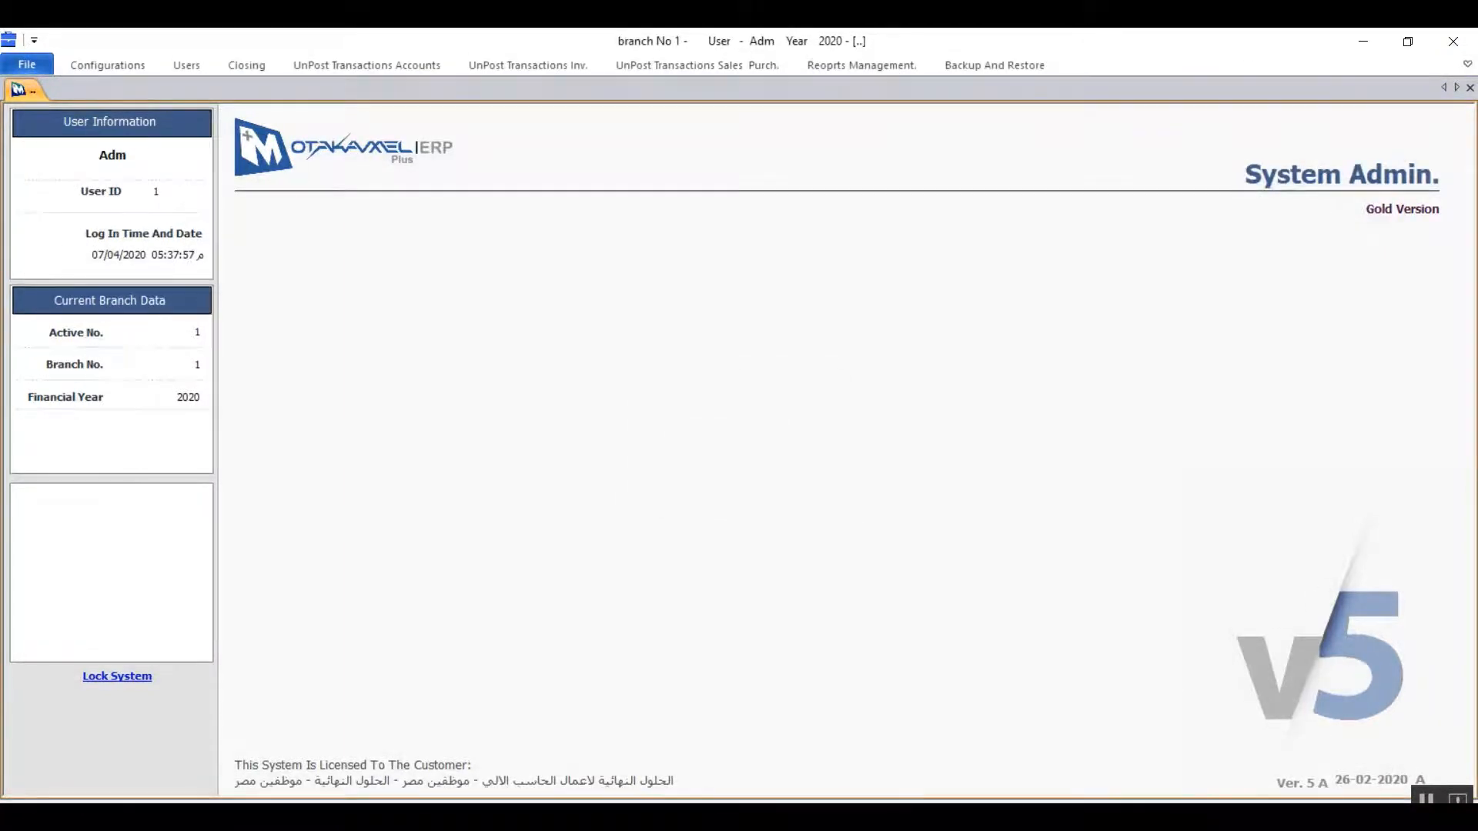
left_click(1050, 815)
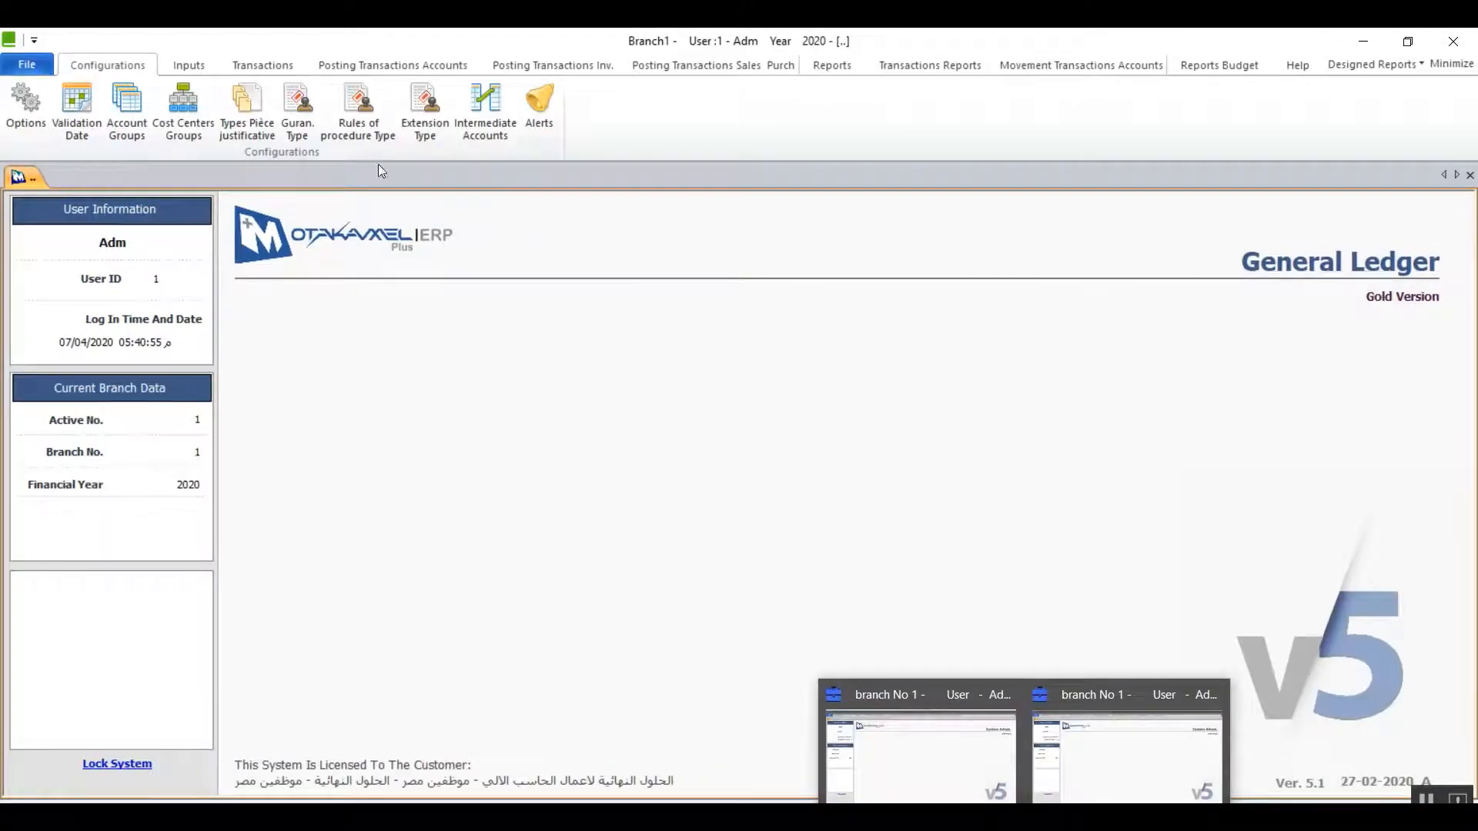
Step: Switch back to the System Admin module and open the Currency Details form
mouse_move(1026, 817)
left_click(1104, 779)
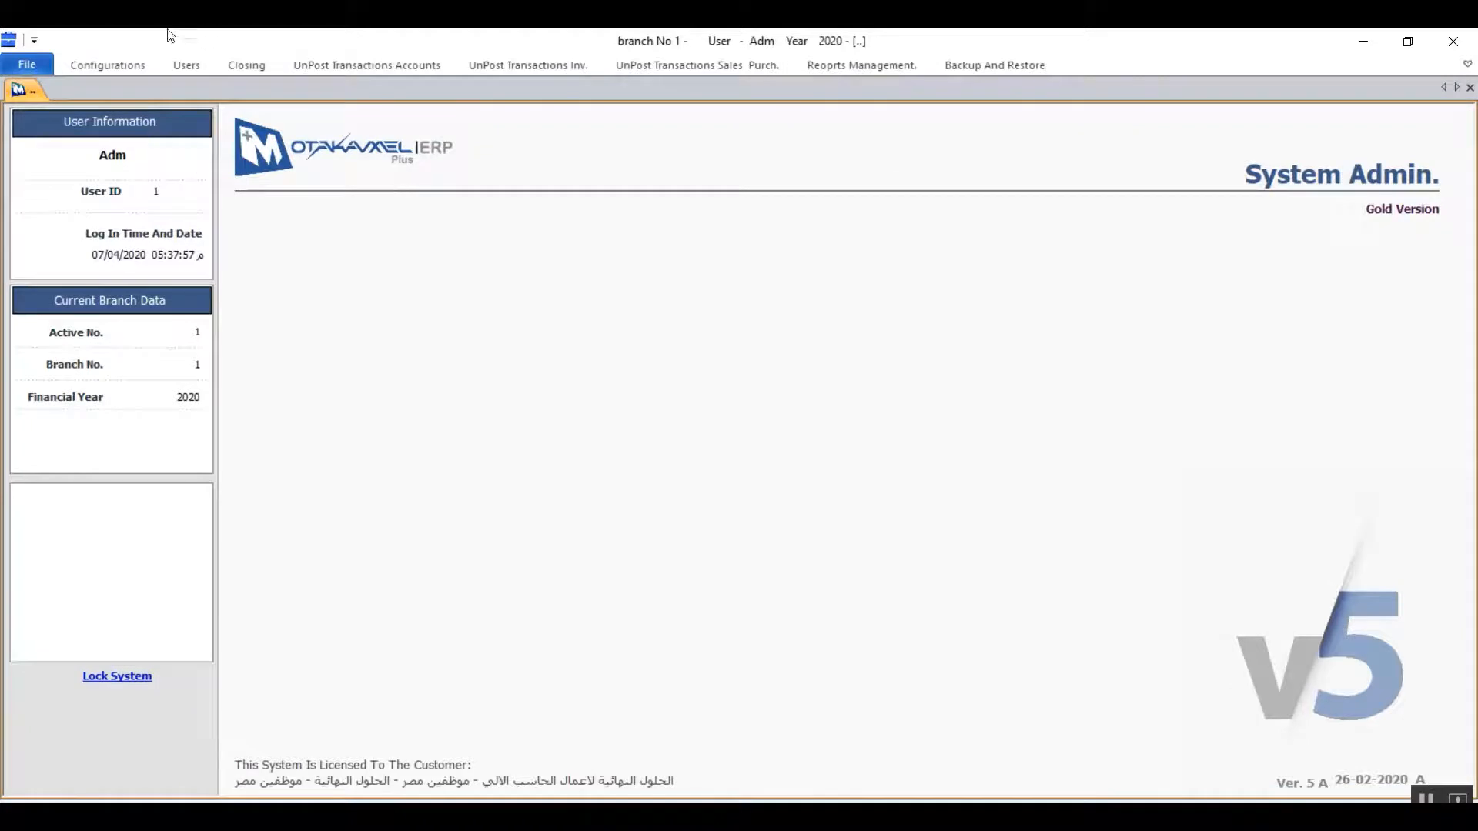
left_click(110, 65)
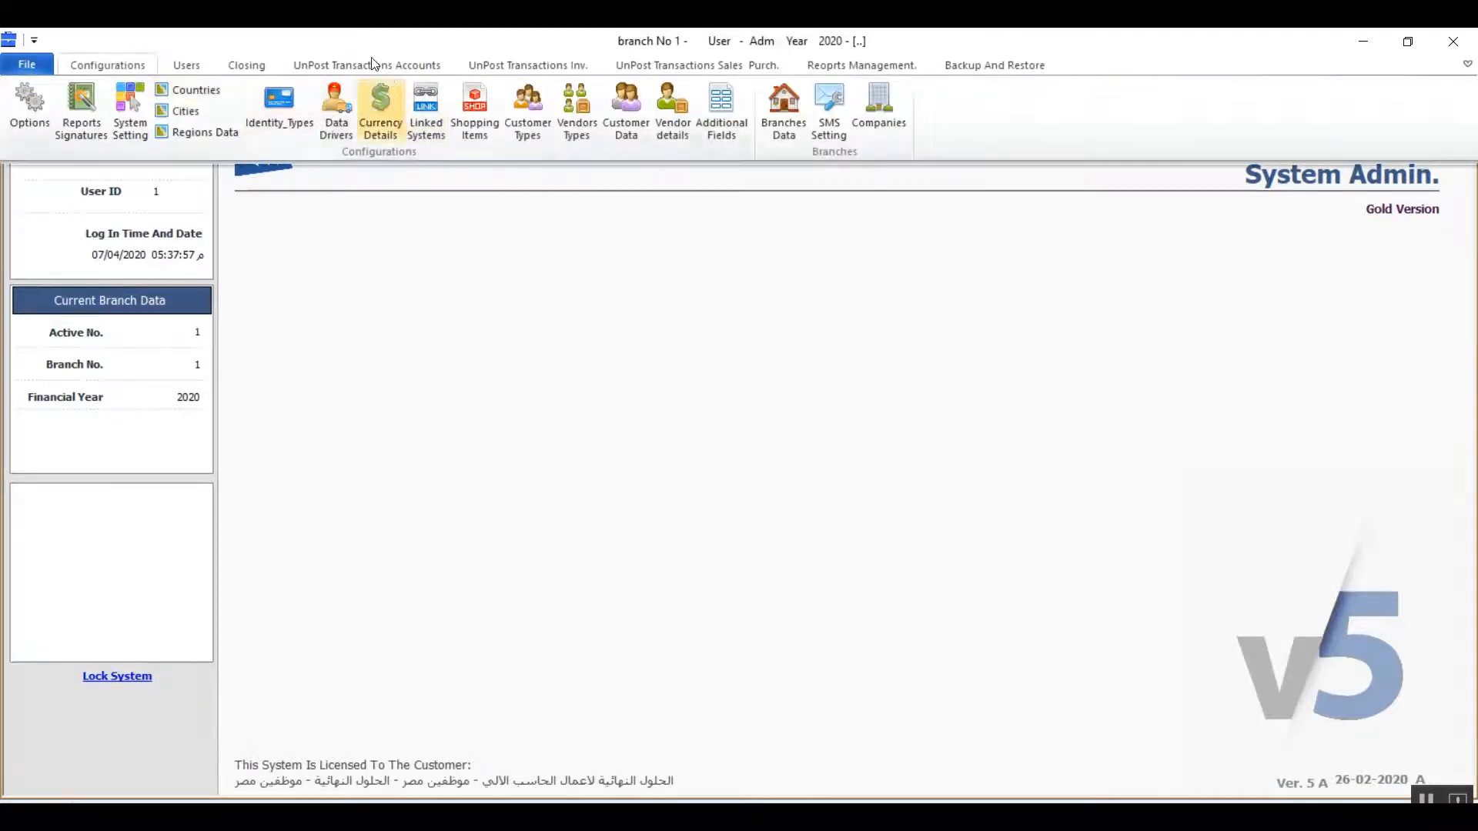
left_click(377, 104)
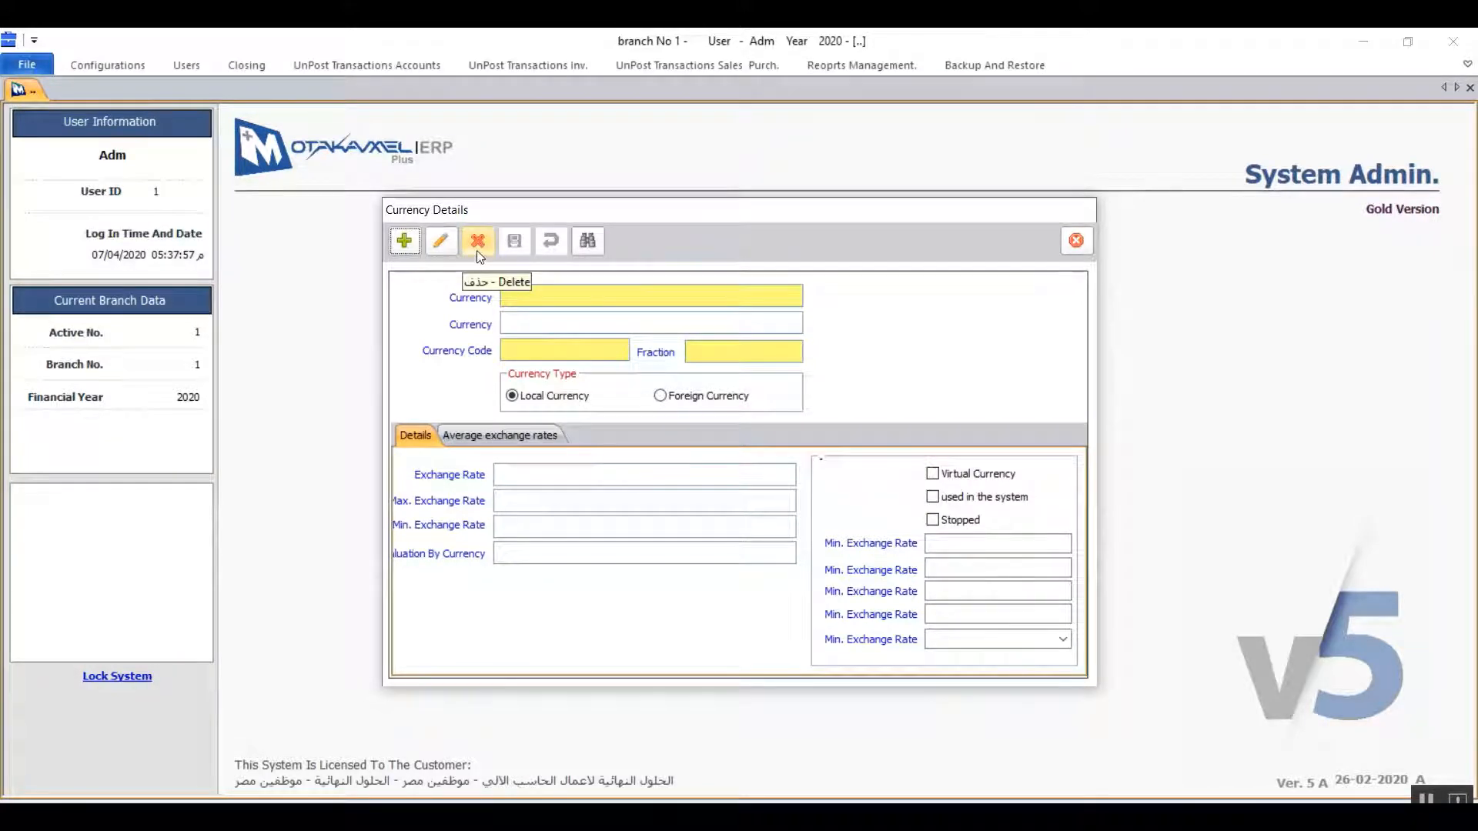
Step: Search the saved currencies and load the EGP record into the Currency Details form
left_click(598, 254)
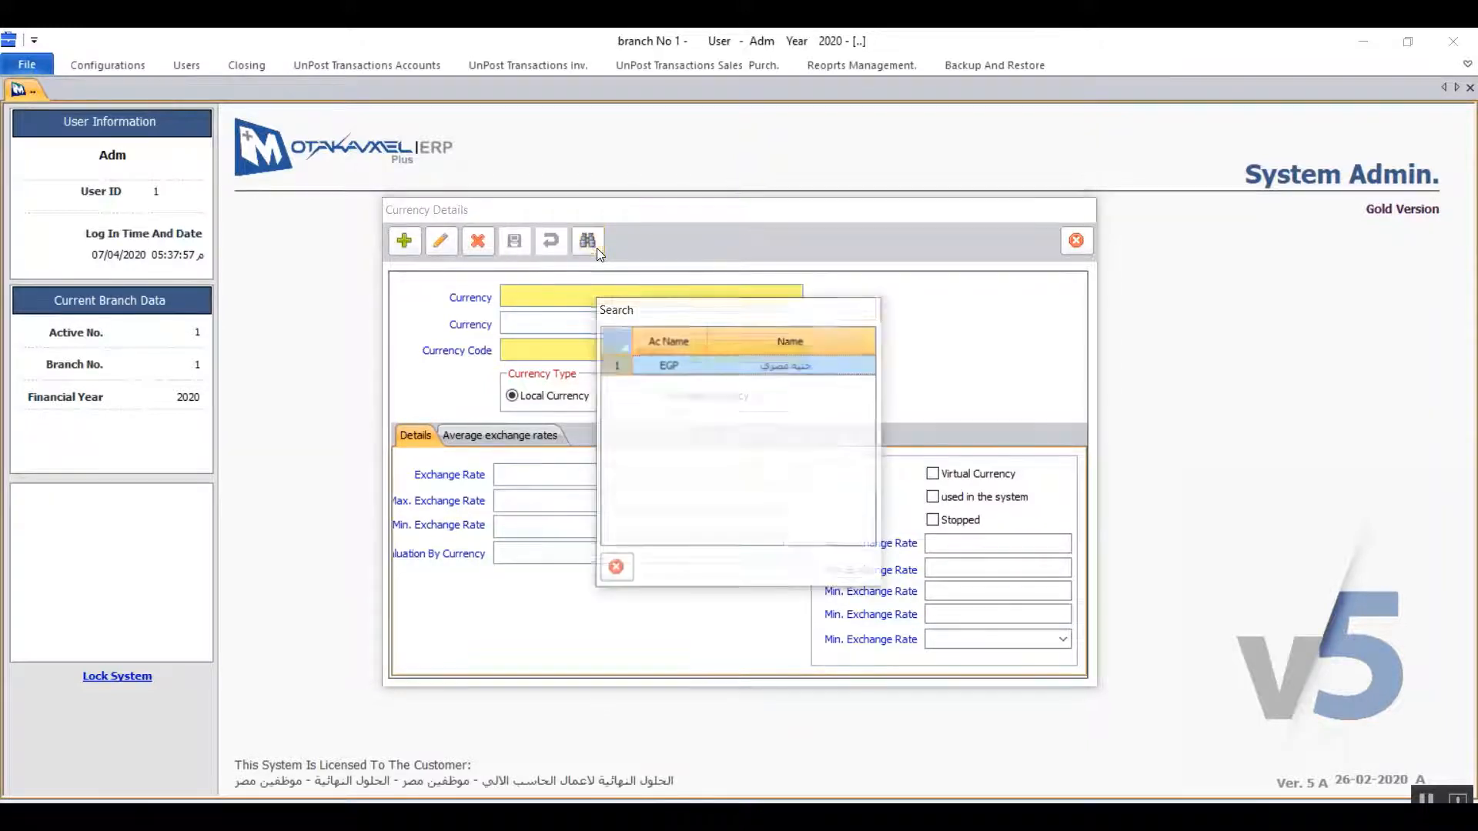
double_click(672, 368)
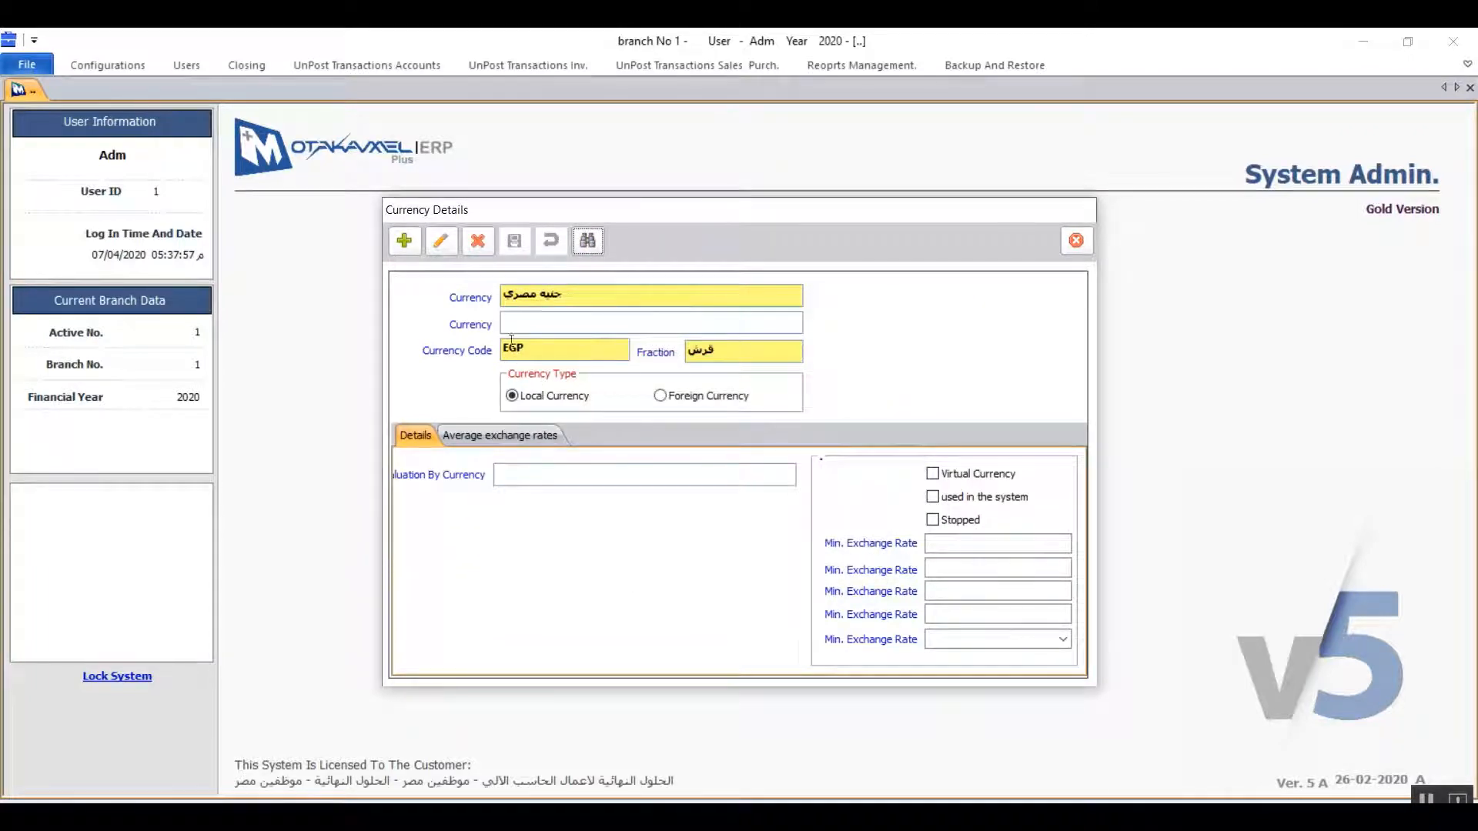
Step: Start a new currency record with the names Dollar and دولار, currency code USD and fraction Cent
left_click(406, 247)
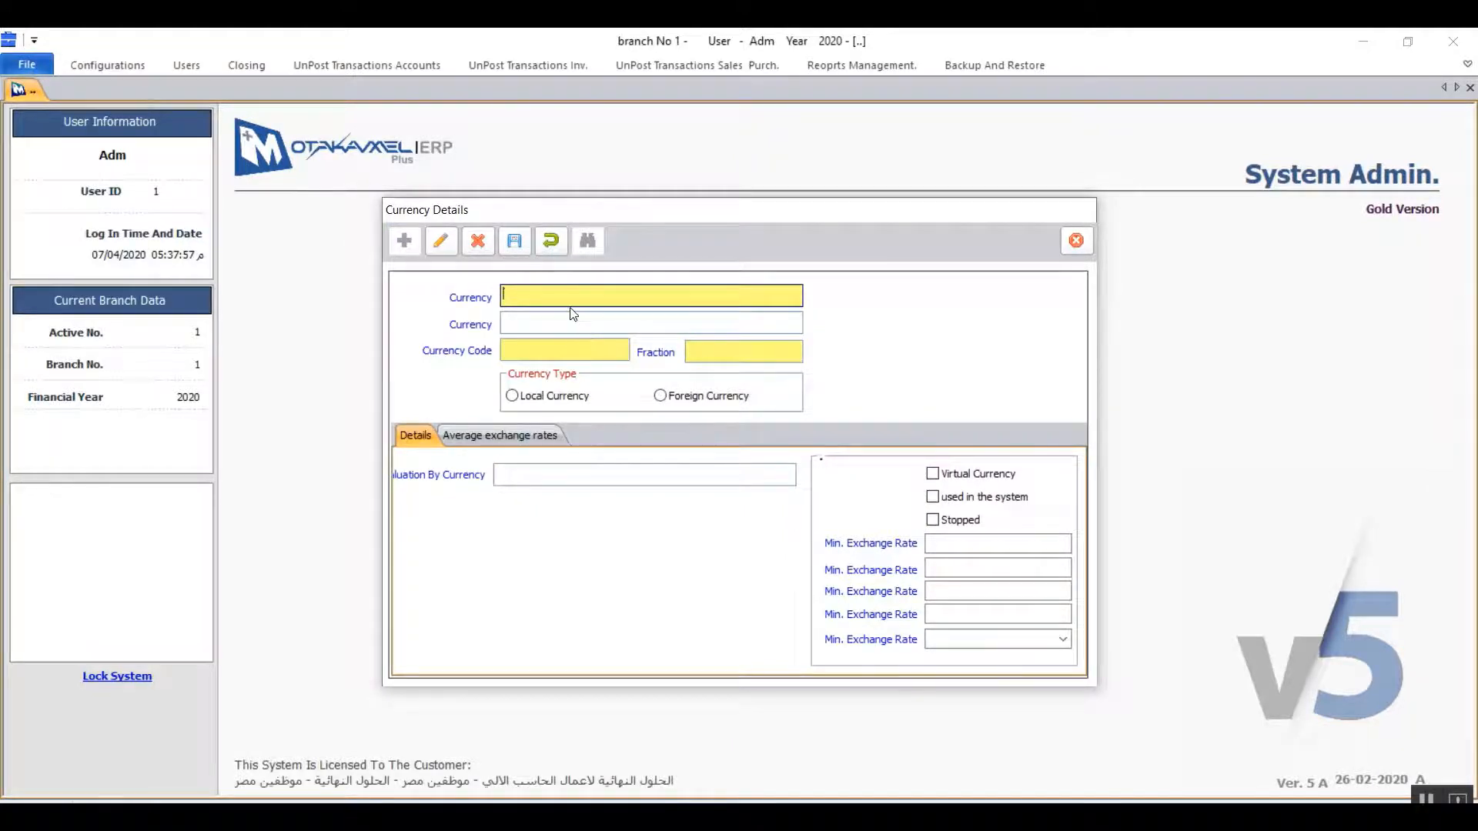
type("Dollar")
left_click(573, 327)
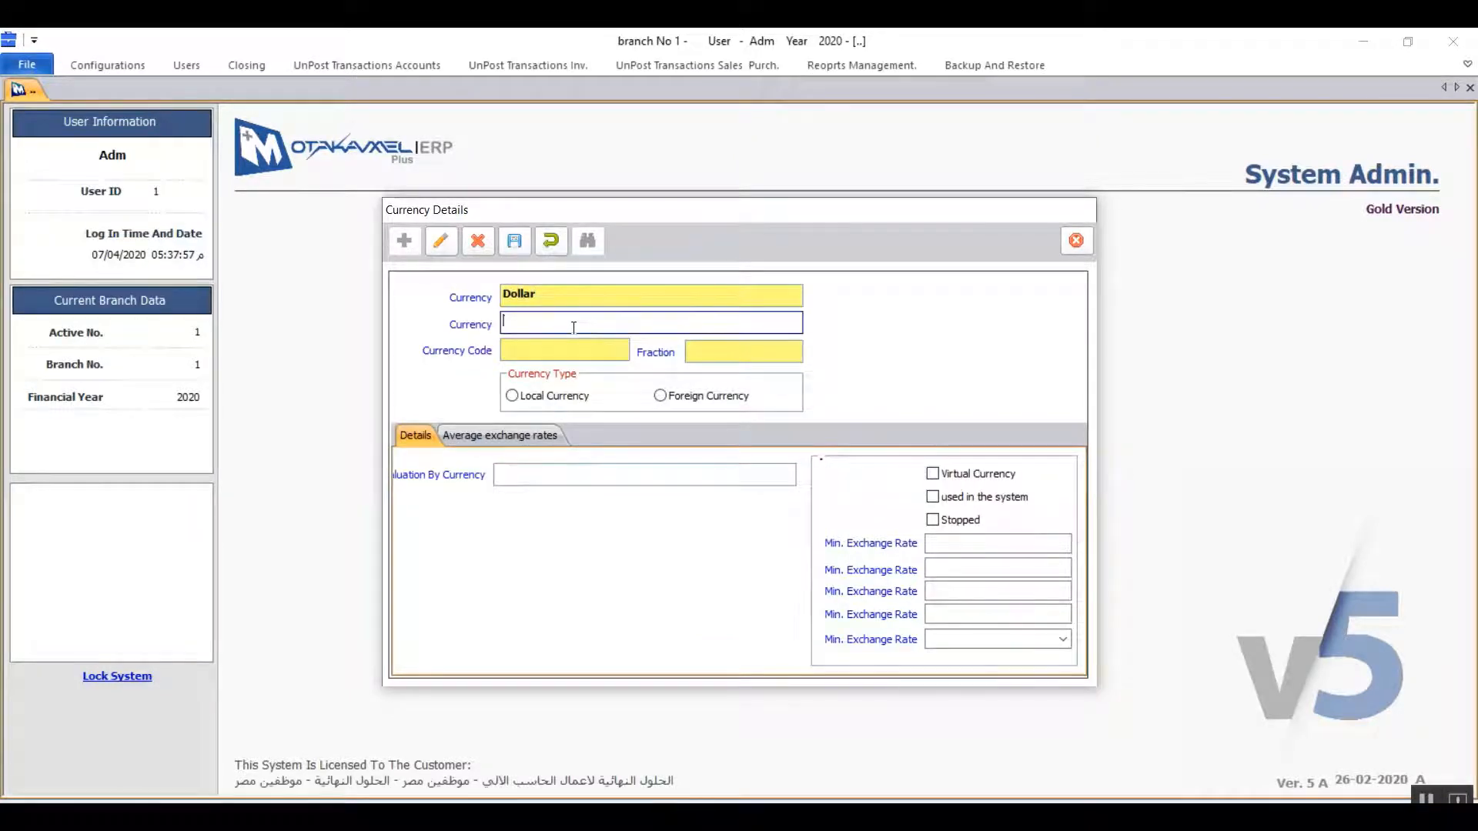
type("دولار")
left_click(592, 351)
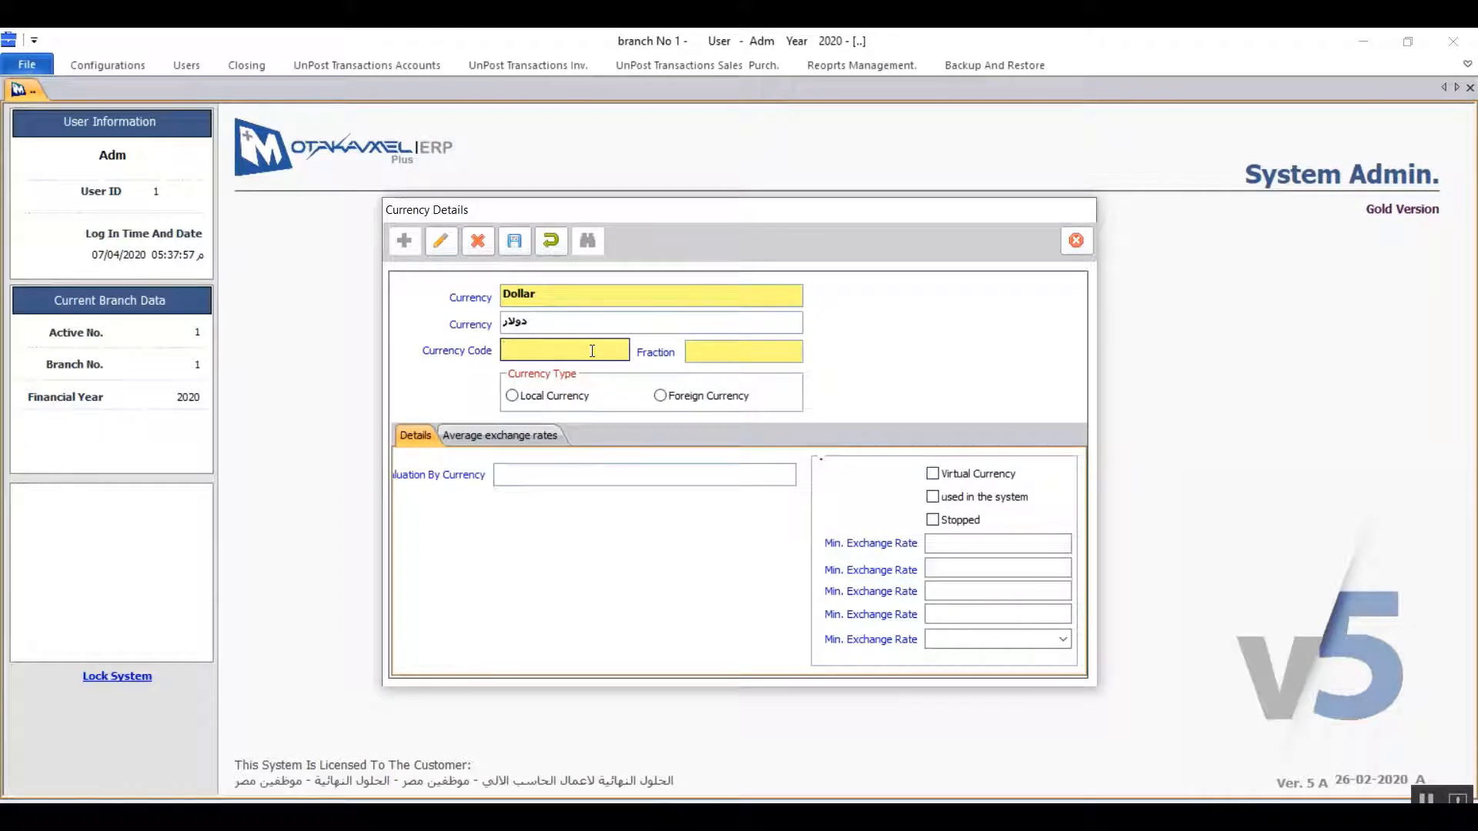
type("USD")
left_click(753, 352)
type("Cent")
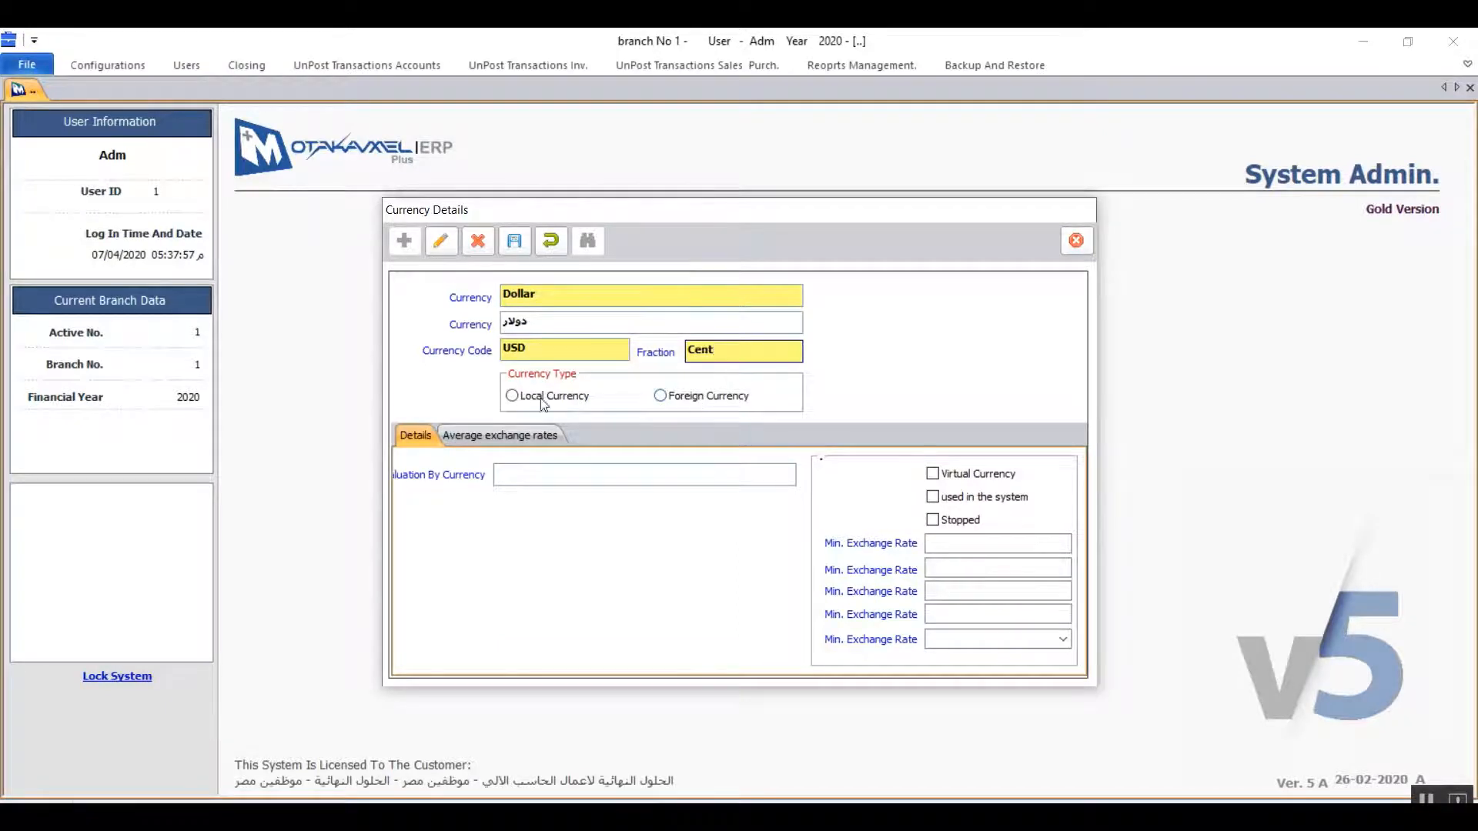
Step: Set the Dollar record's type to Foreign Currency, try Local Currency instead, and dismiss the resulting message
left_click(669, 400)
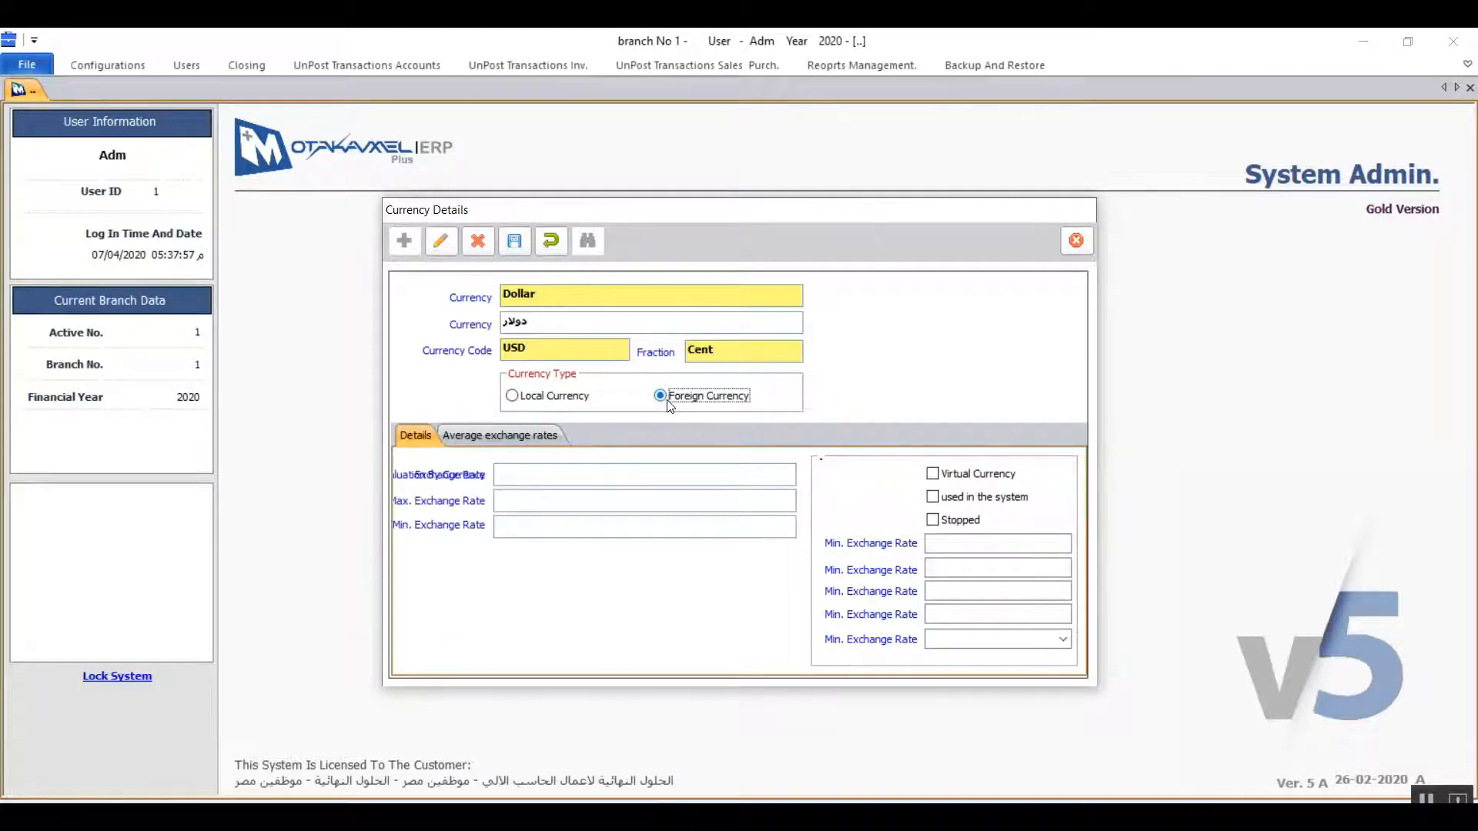
left_click(529, 406)
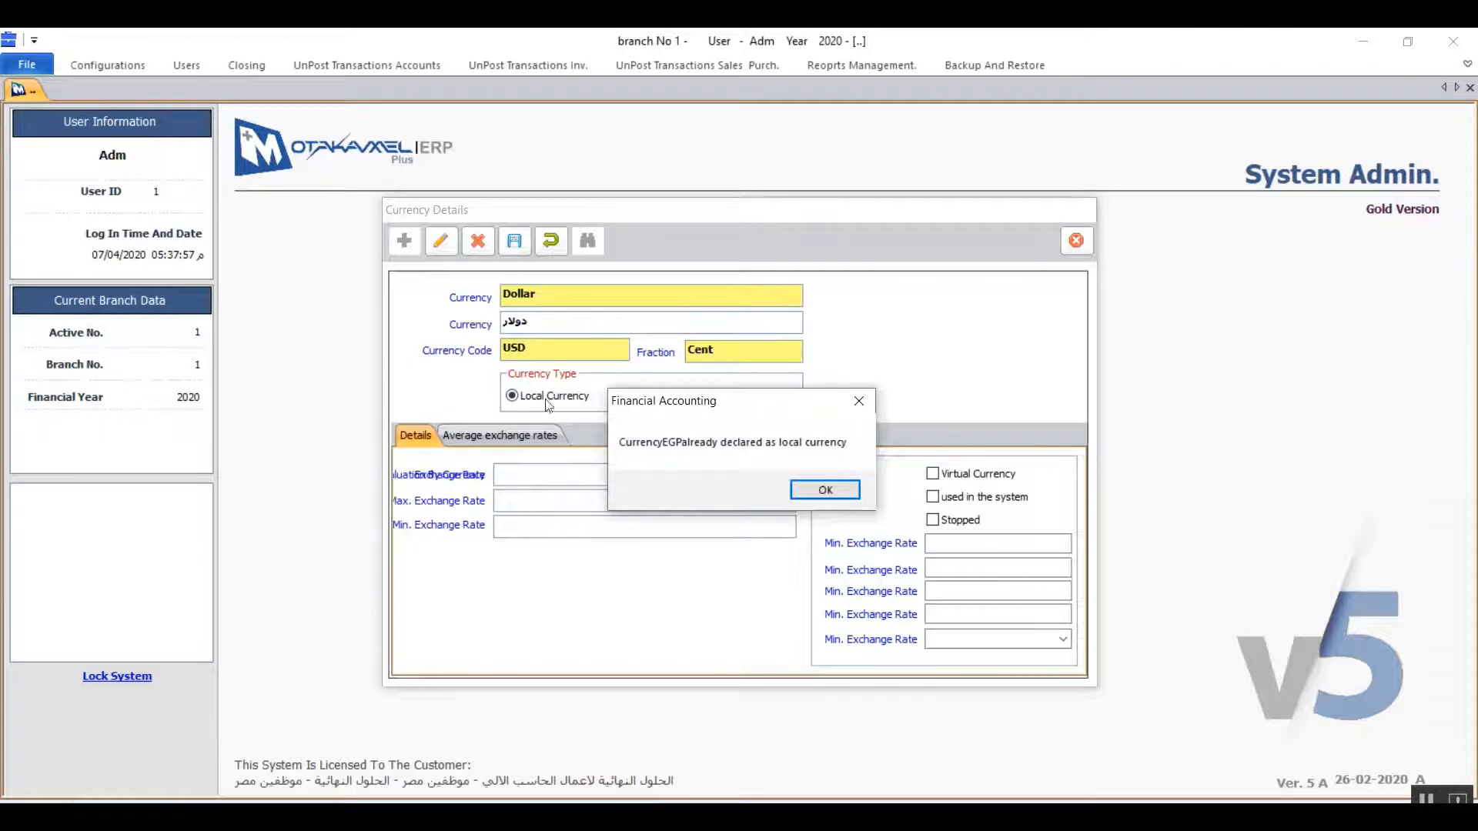
left_click_drag(695, 416, 937, 301)
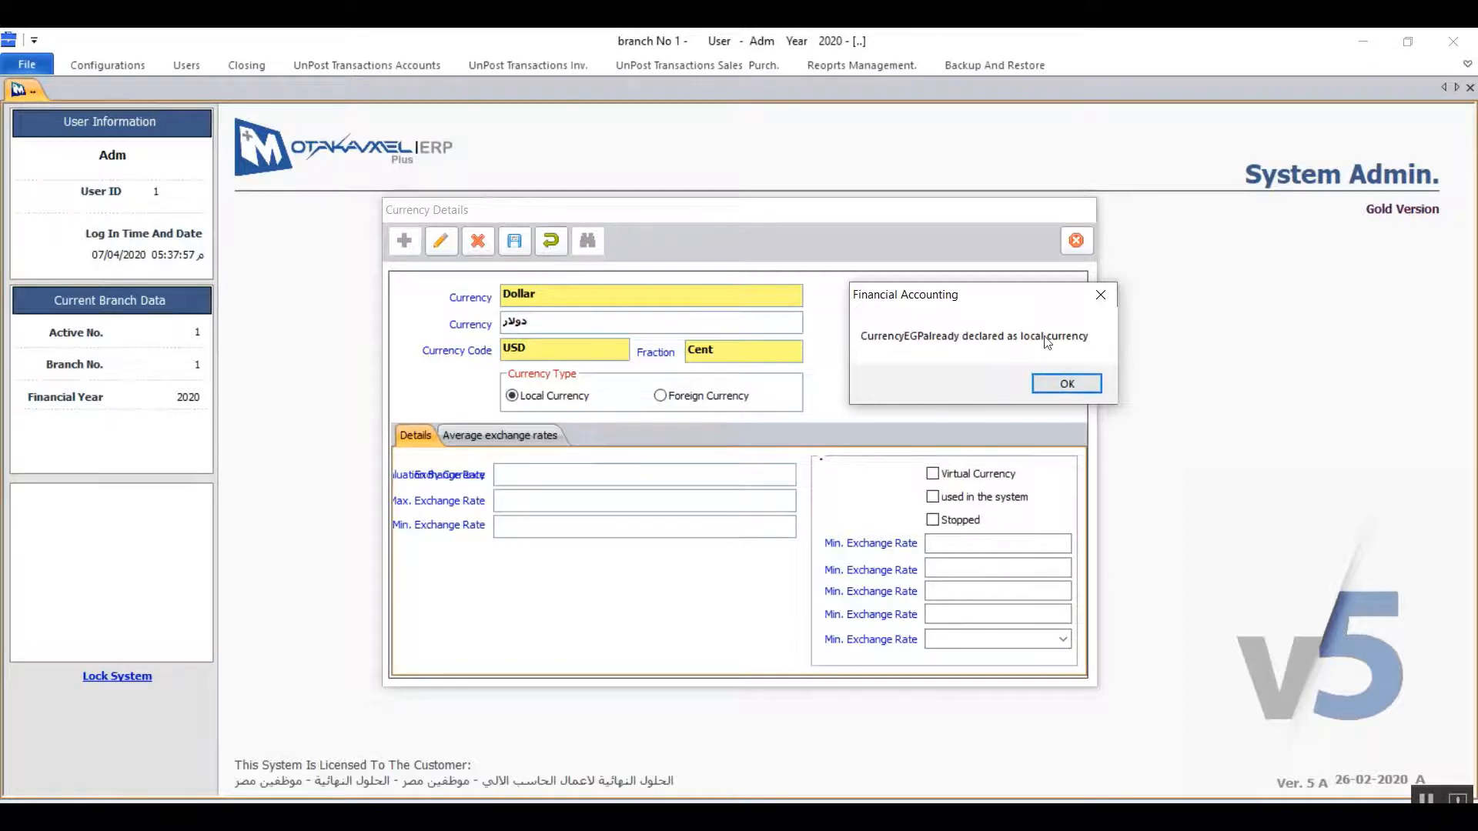
left_click(1067, 384)
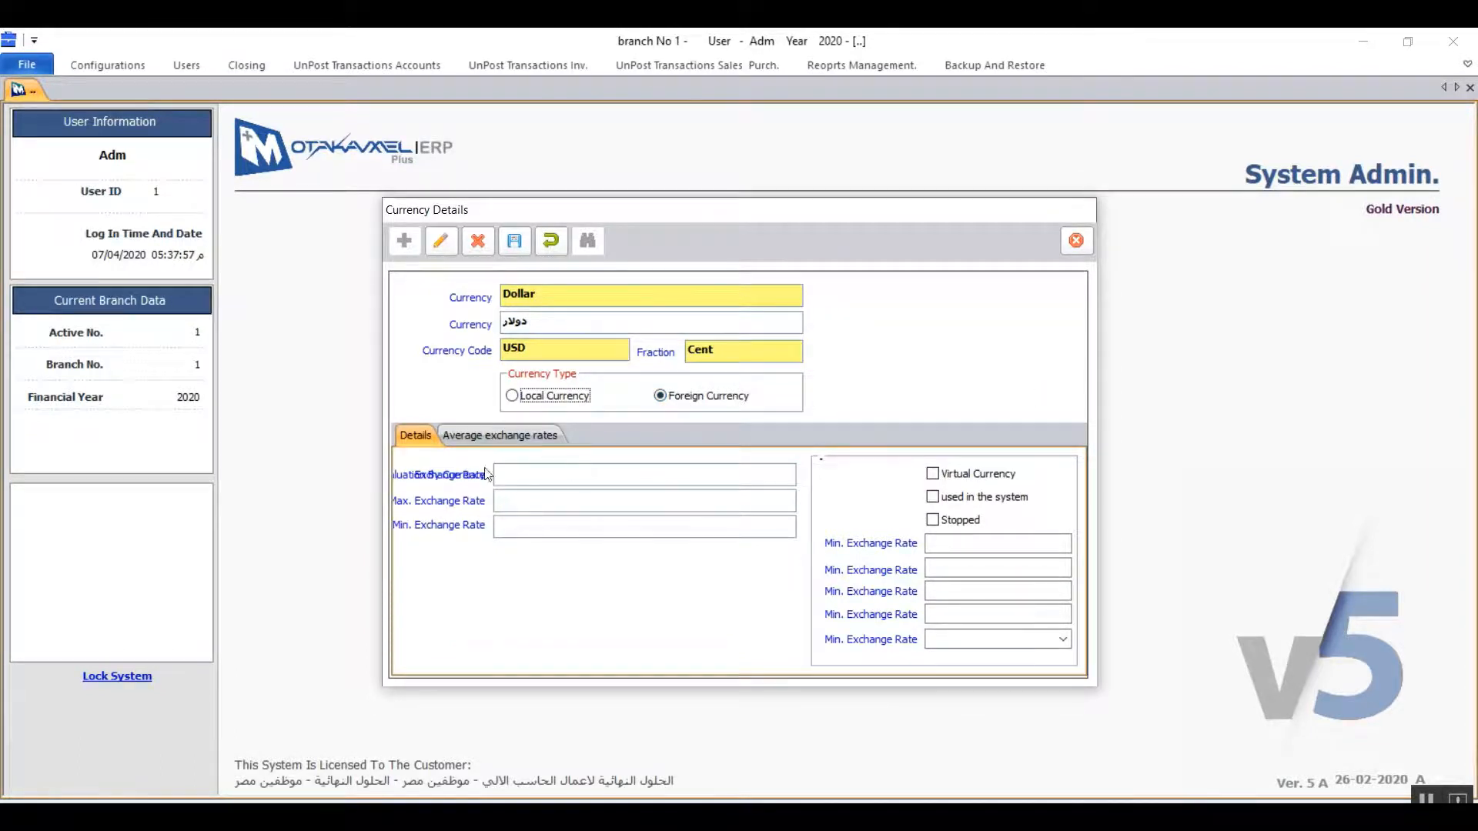
Step: Examine the Dollar record's monthly average exchange rates, its Min. Exchange Rate fields and the options of the last one
left_click(499, 441)
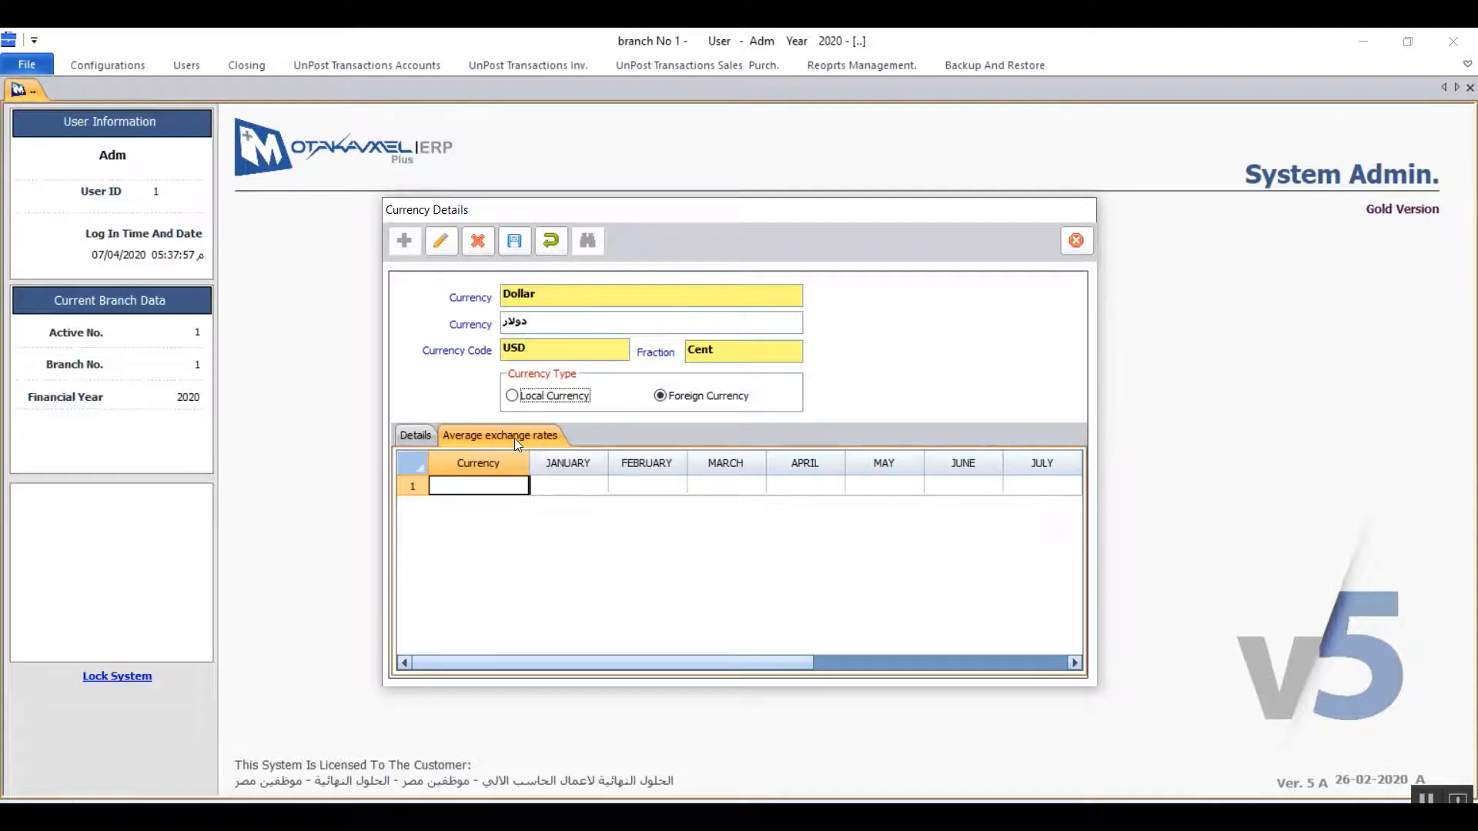
left_click(413, 436)
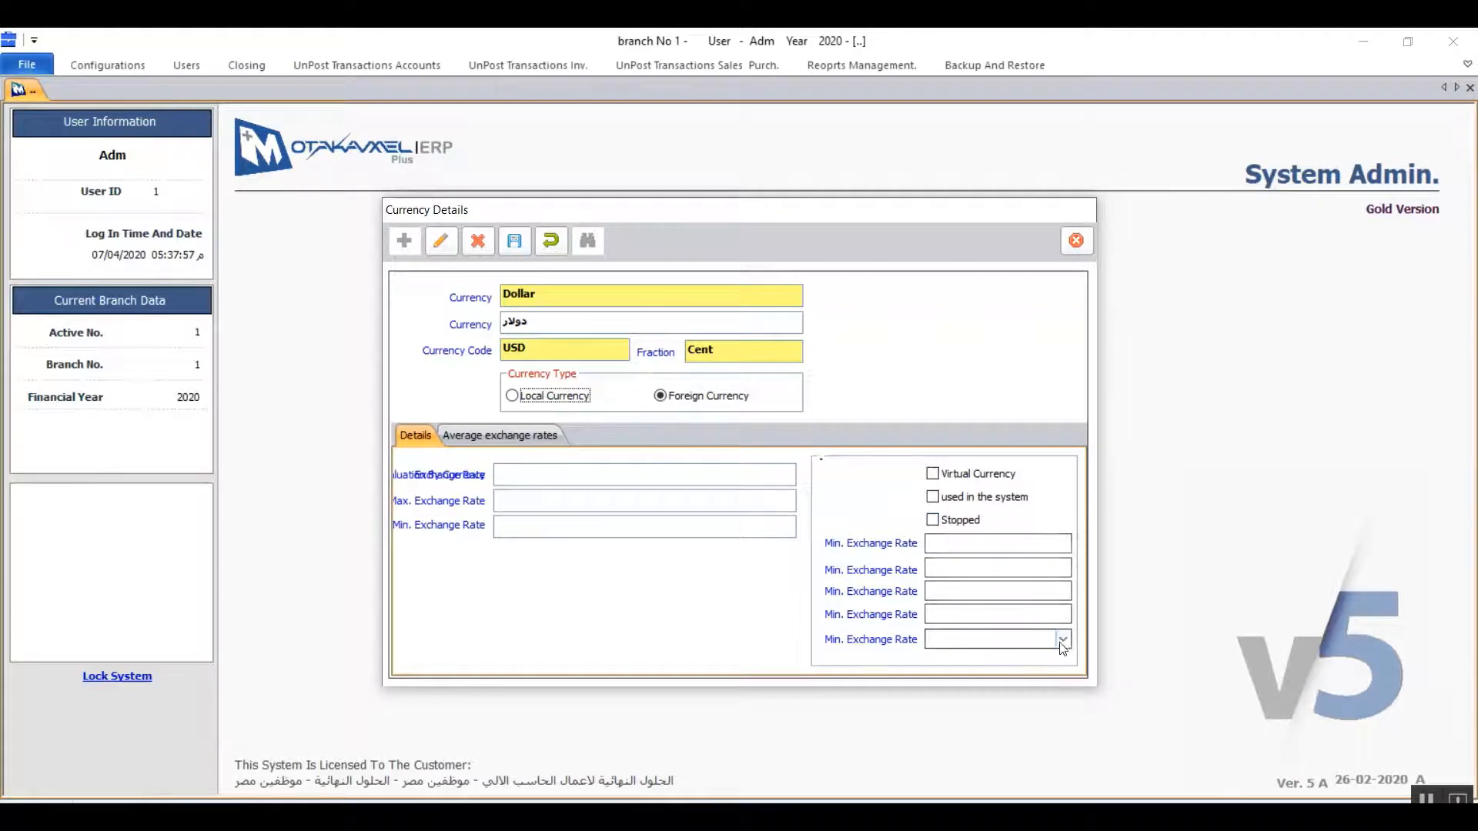
left_click(970, 543)
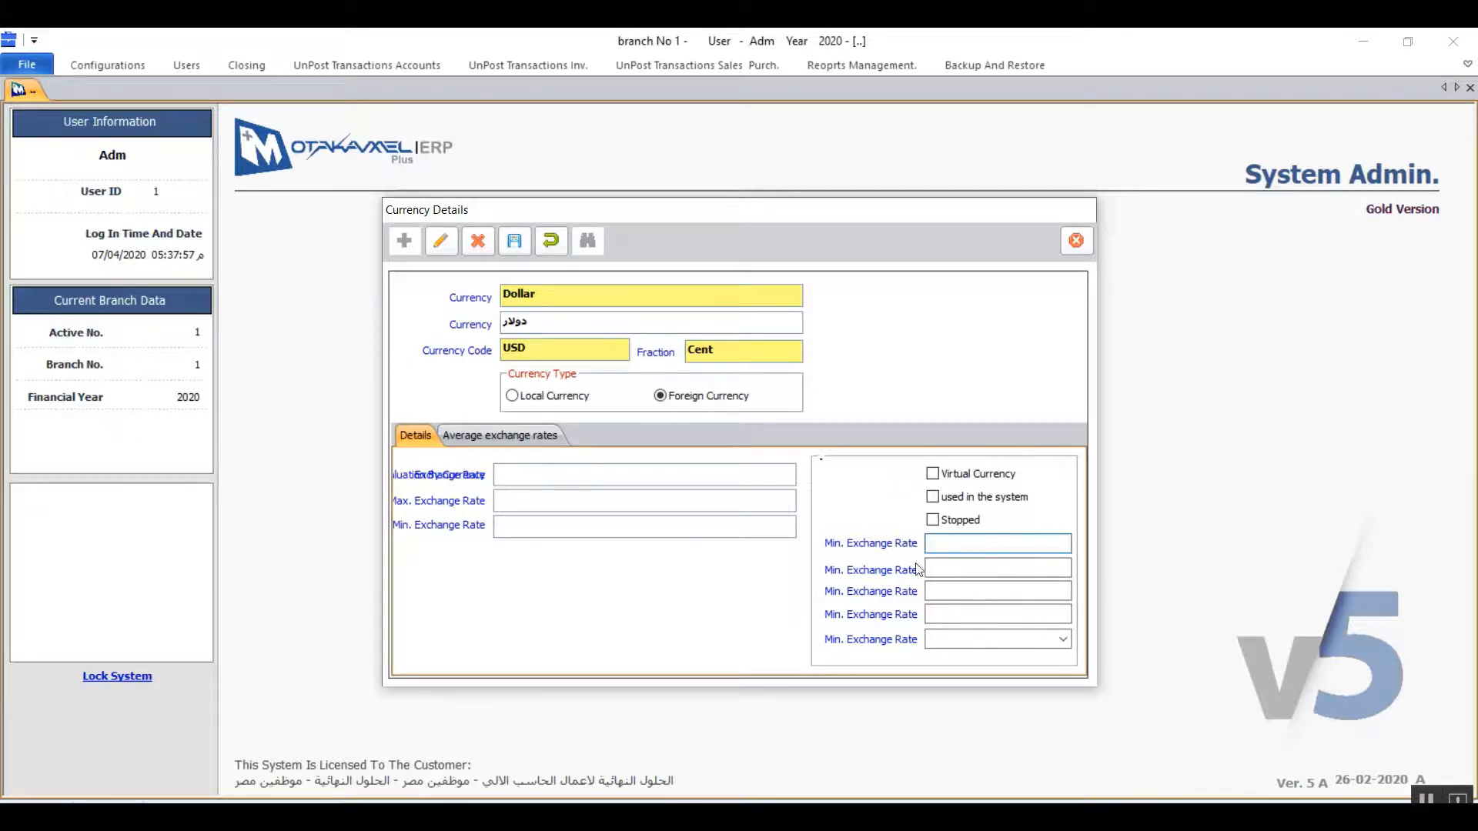
left_click(951, 567)
left_click(952, 593)
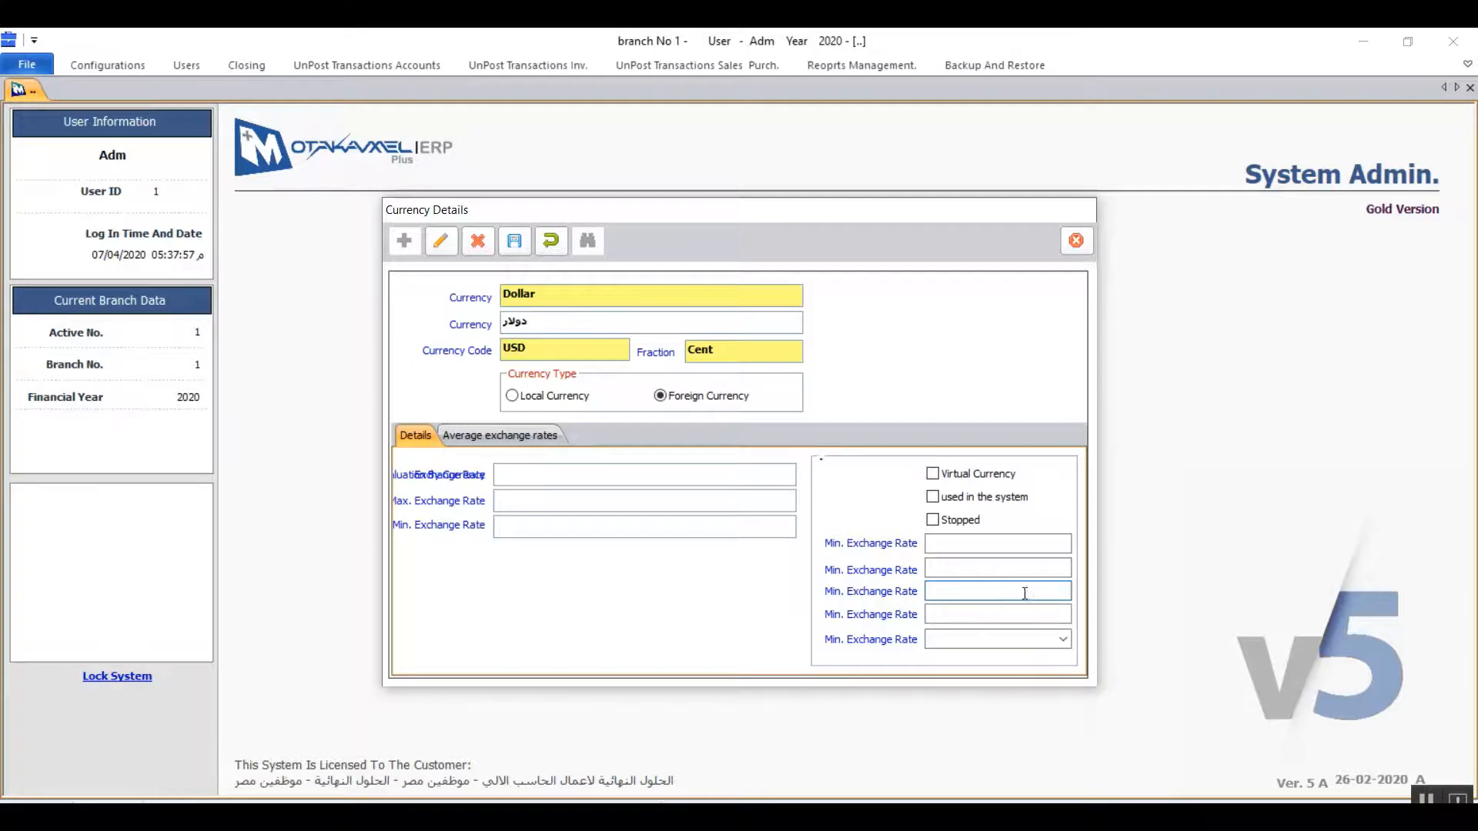
left_click(979, 616)
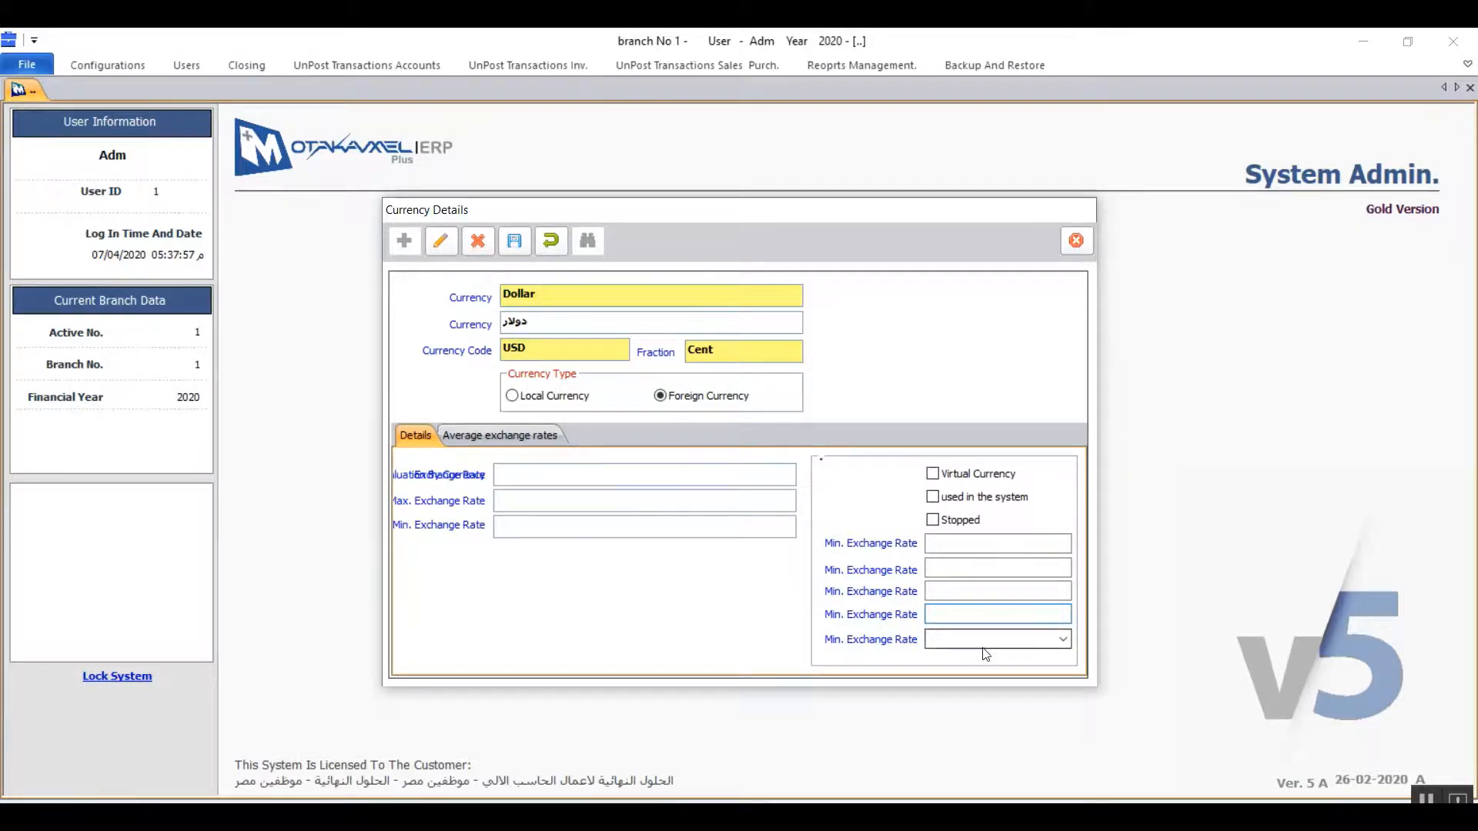
left_click(1067, 642)
left_click(1066, 642)
left_click(1065, 641)
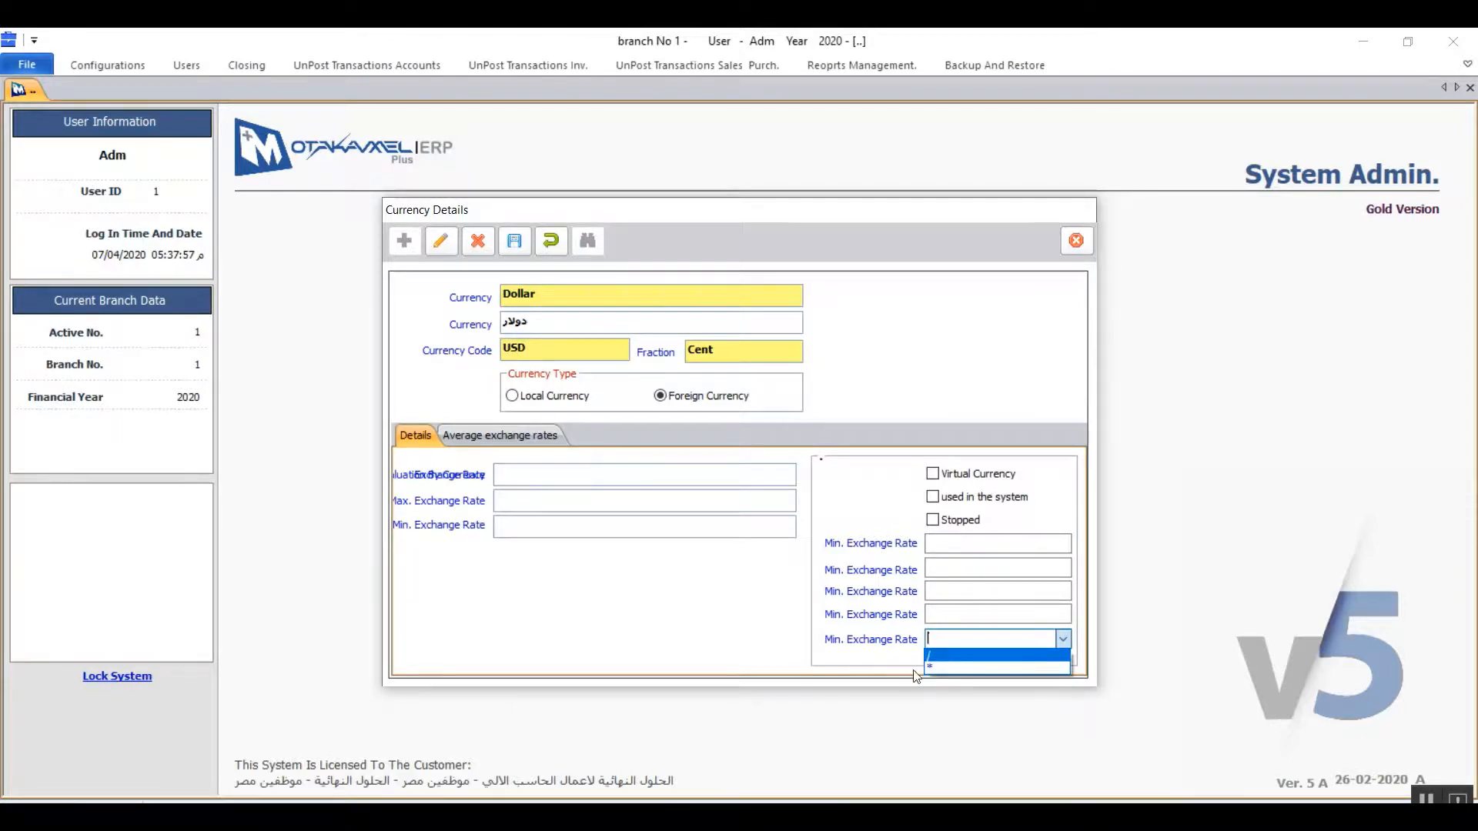
left_click(1066, 633)
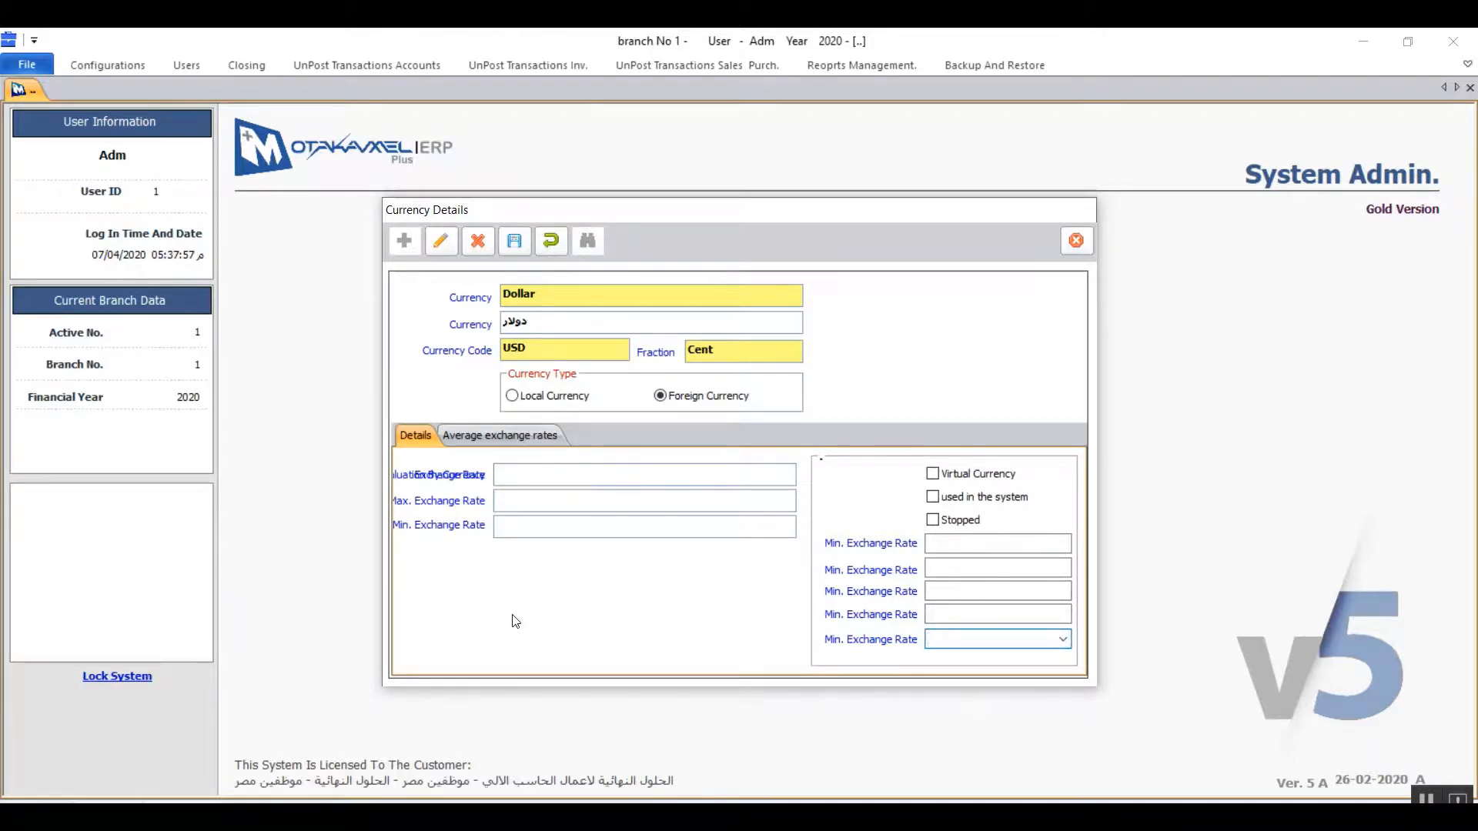
Step: Close Currency Details without saving the Dollar record and open the Countries form
left_click(1076, 240)
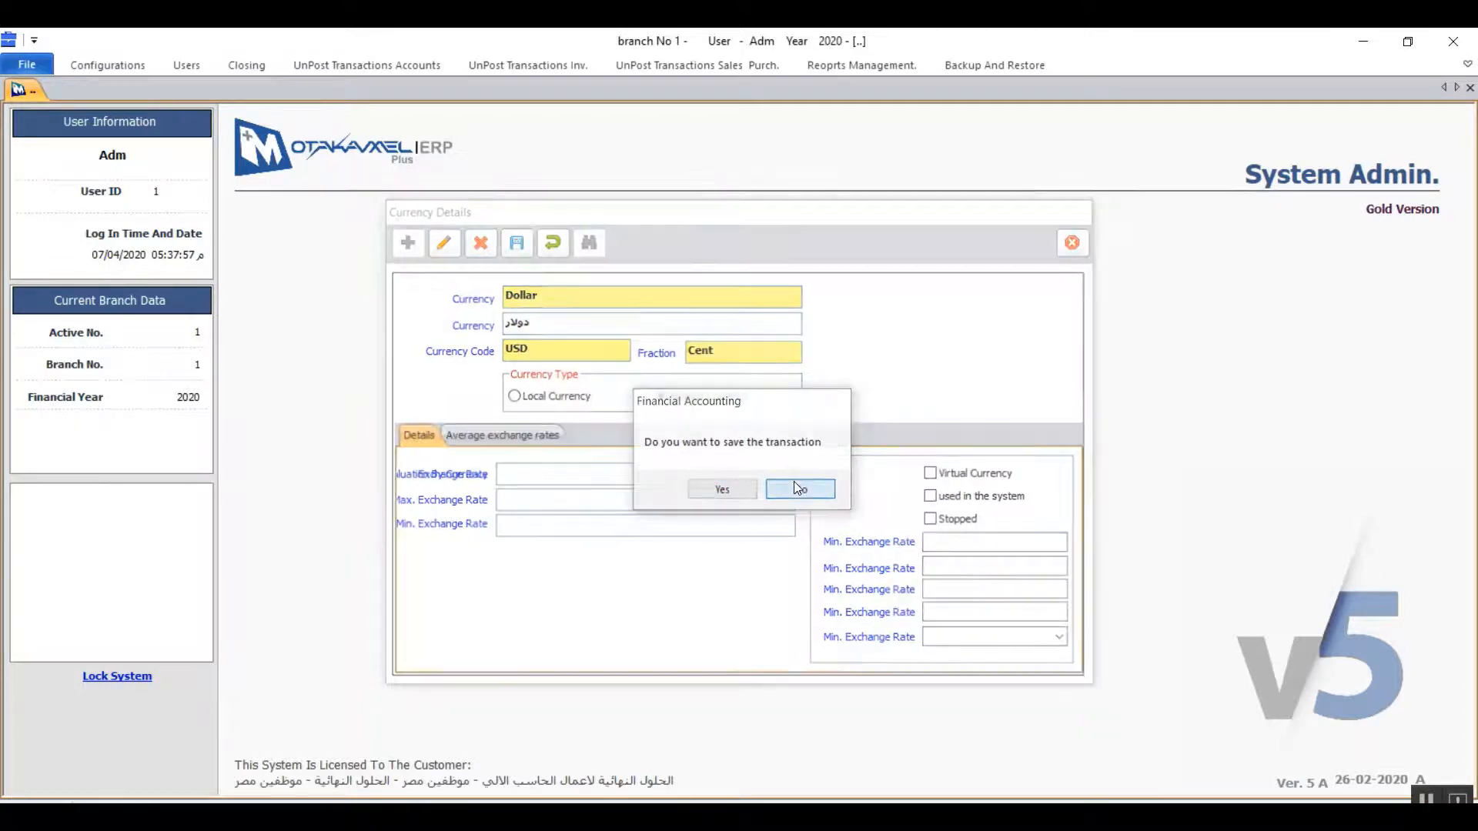
left_click(795, 488)
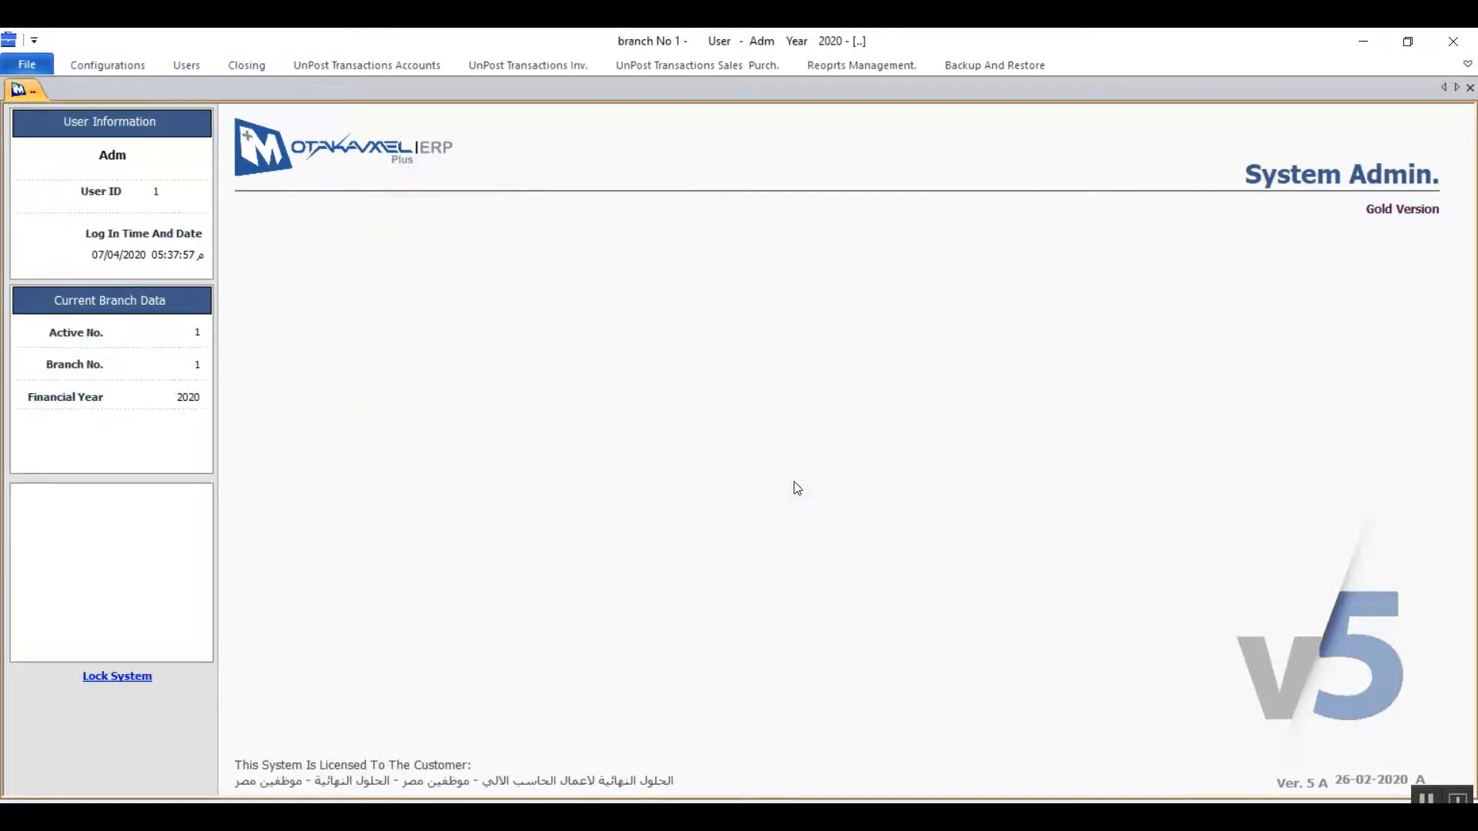
left_click(113, 61)
left_click(191, 90)
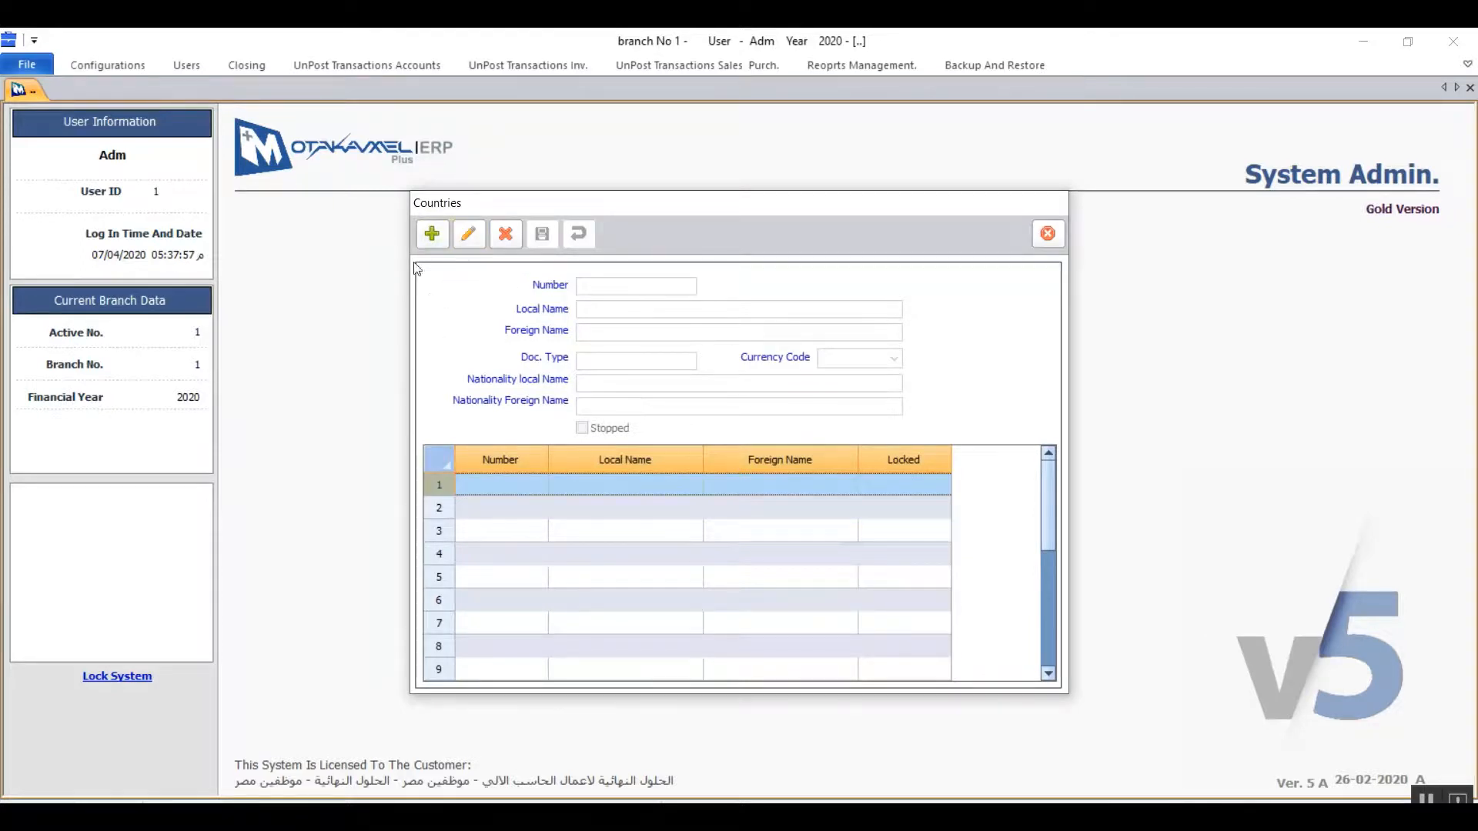
Step: Add a new country with local name مصر, foreign name Egypt and currency code EGP
left_click(436, 237)
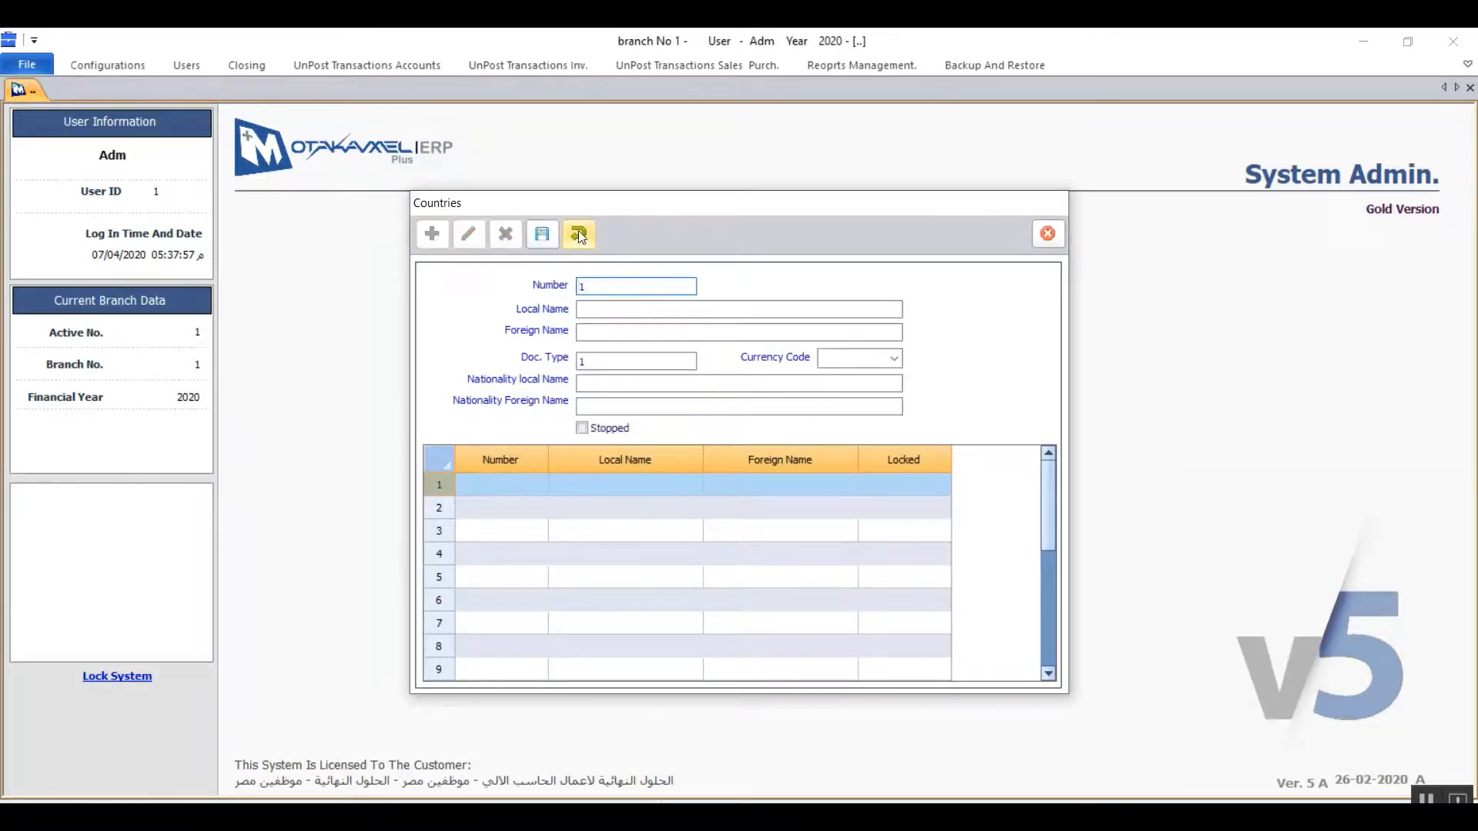
left_click(585, 311)
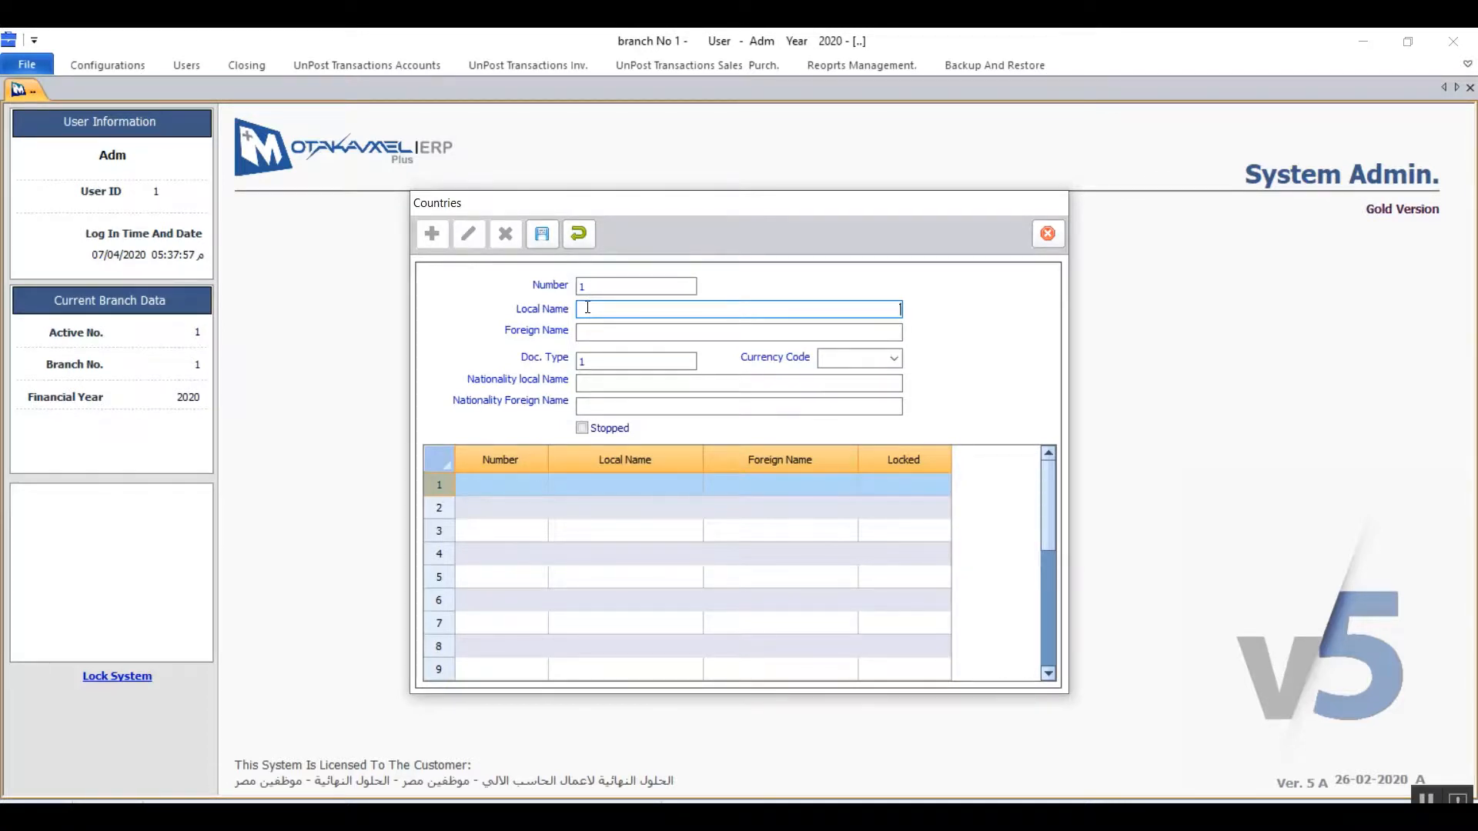
type("مصر")
left_click(900, 332)
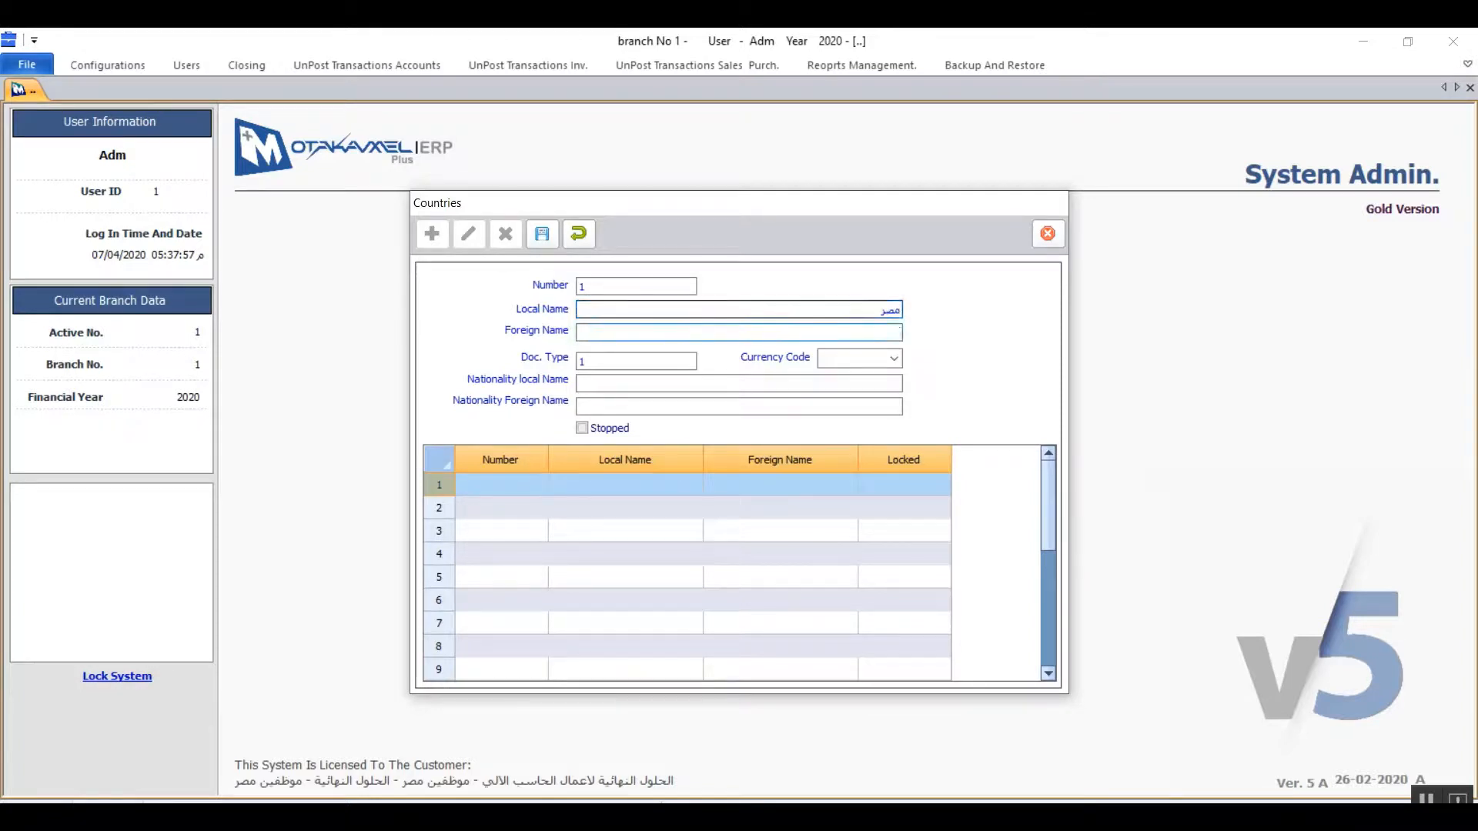
type("Egypt")
left_click(893, 359)
left_click(871, 376)
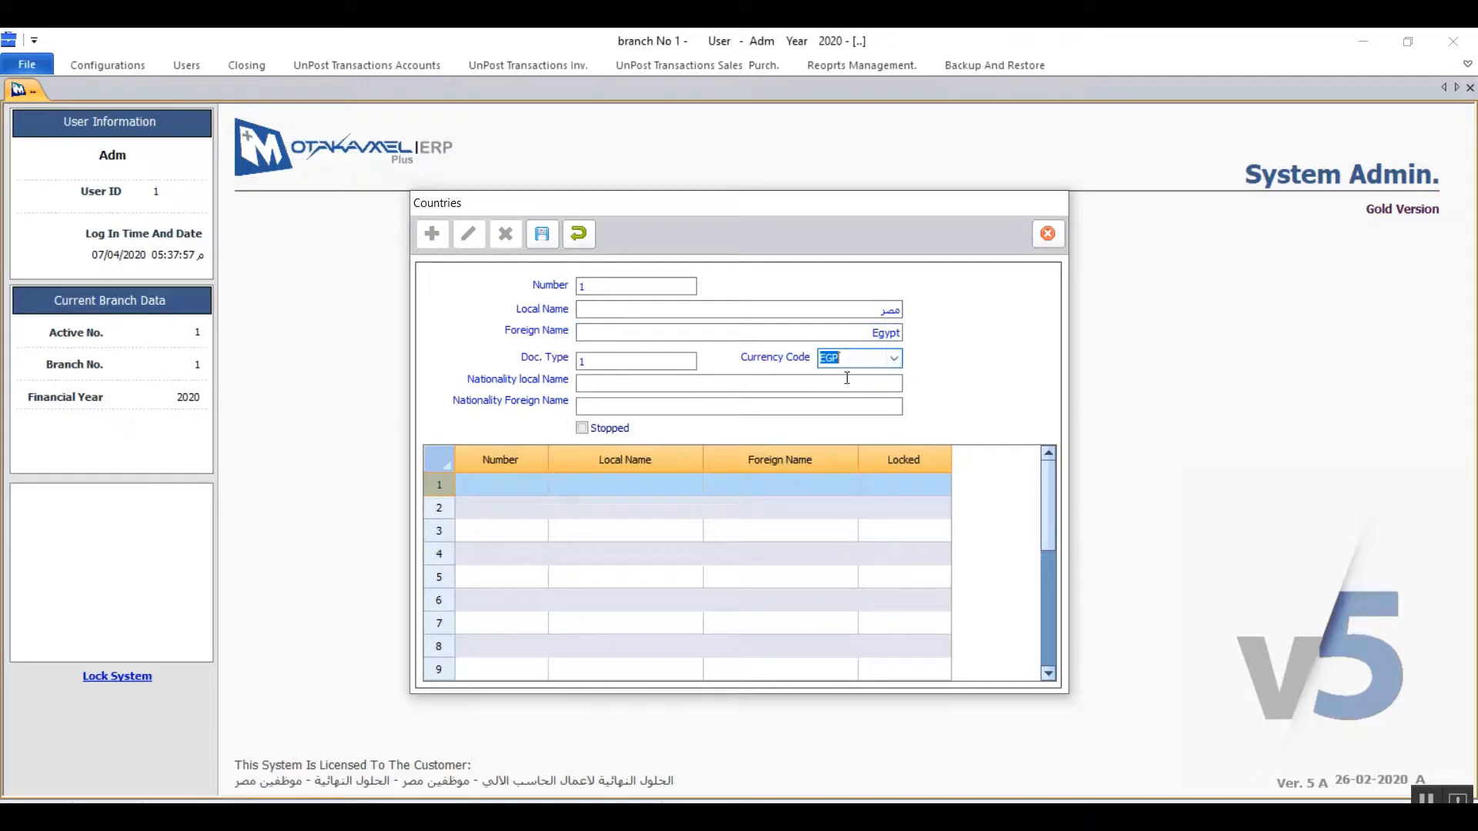
Step: Enter مصرى as the nationality's local name and Egyptian as its foreign name, and save the country
left_click(615, 380)
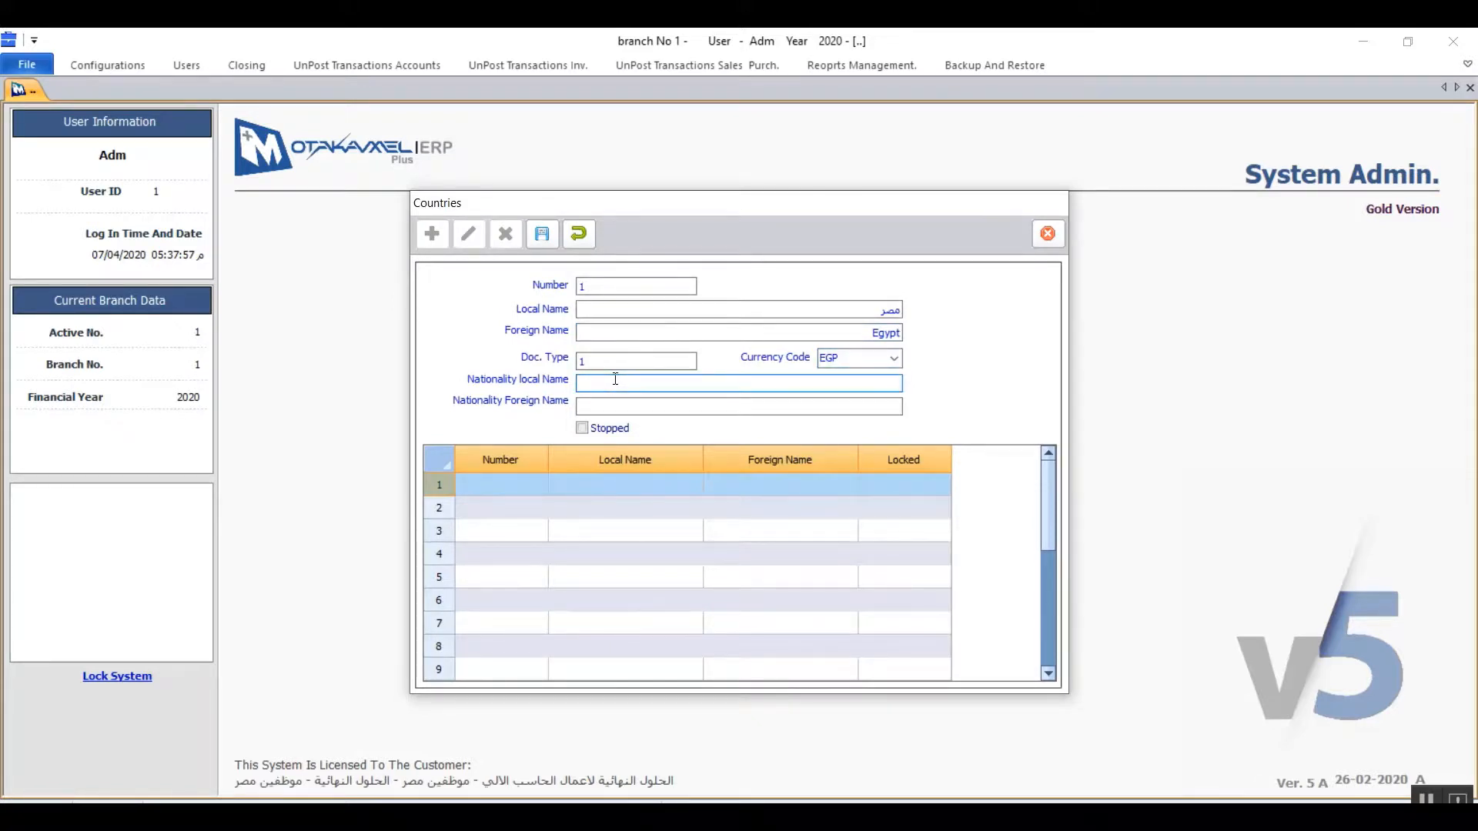
type("مصرى")
key("Tab")
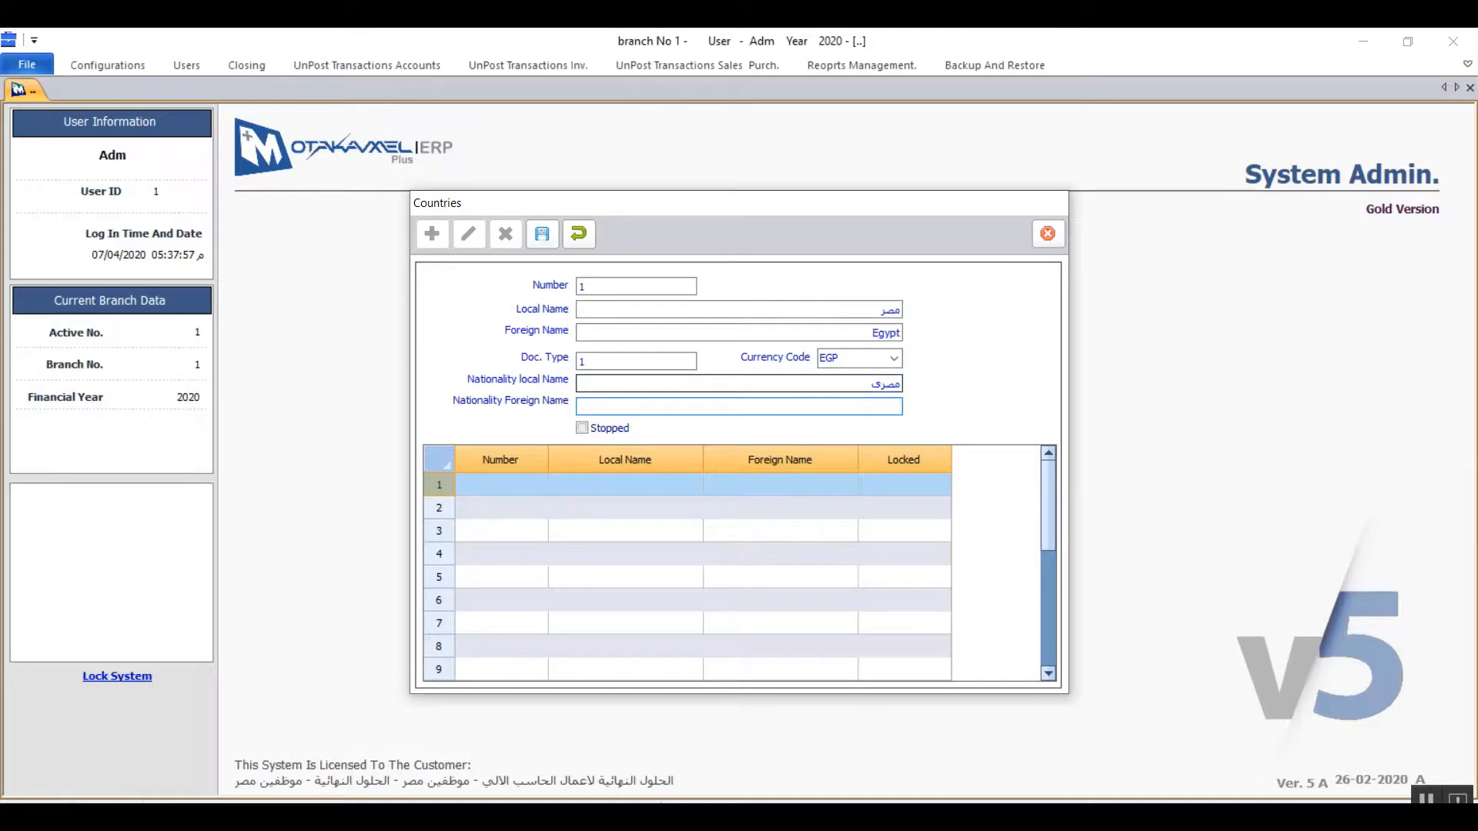
type("Egyptian")
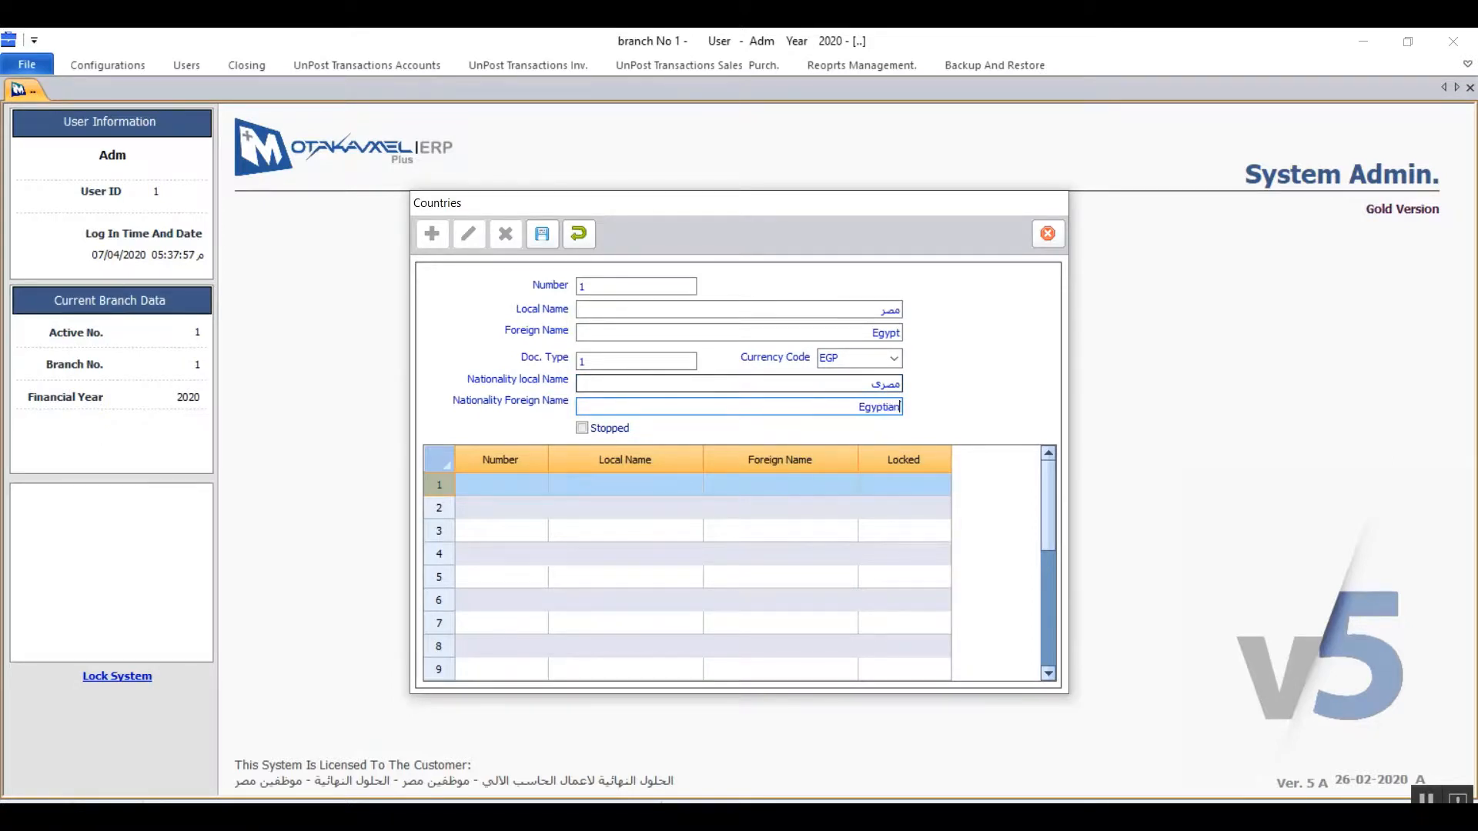
left_click(542, 237)
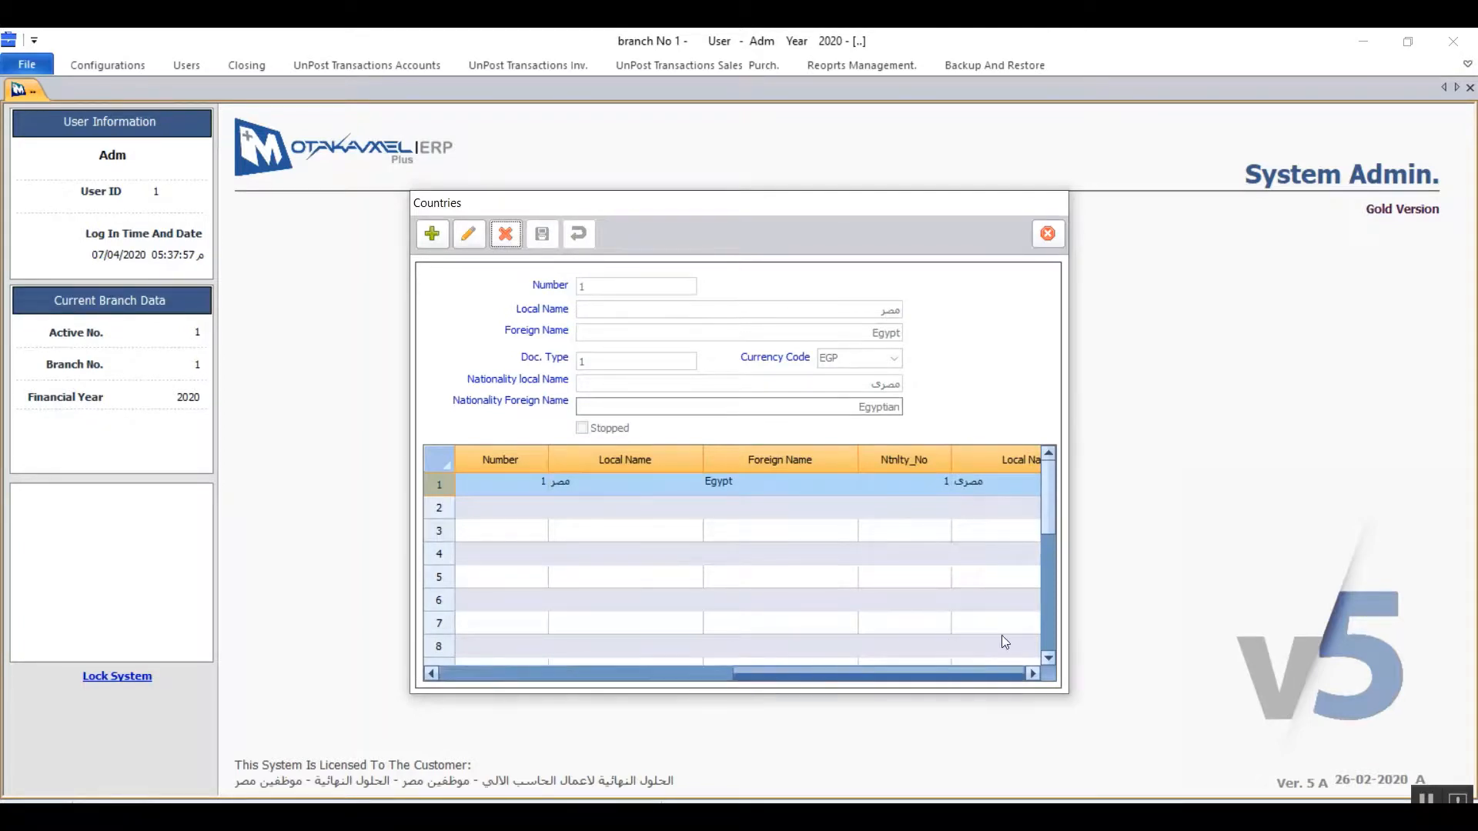
Step: Edit the Egypt record to mark it as Stopped, save it and check its Locked status in the list
left_click_drag(1002, 635, 1037, 633)
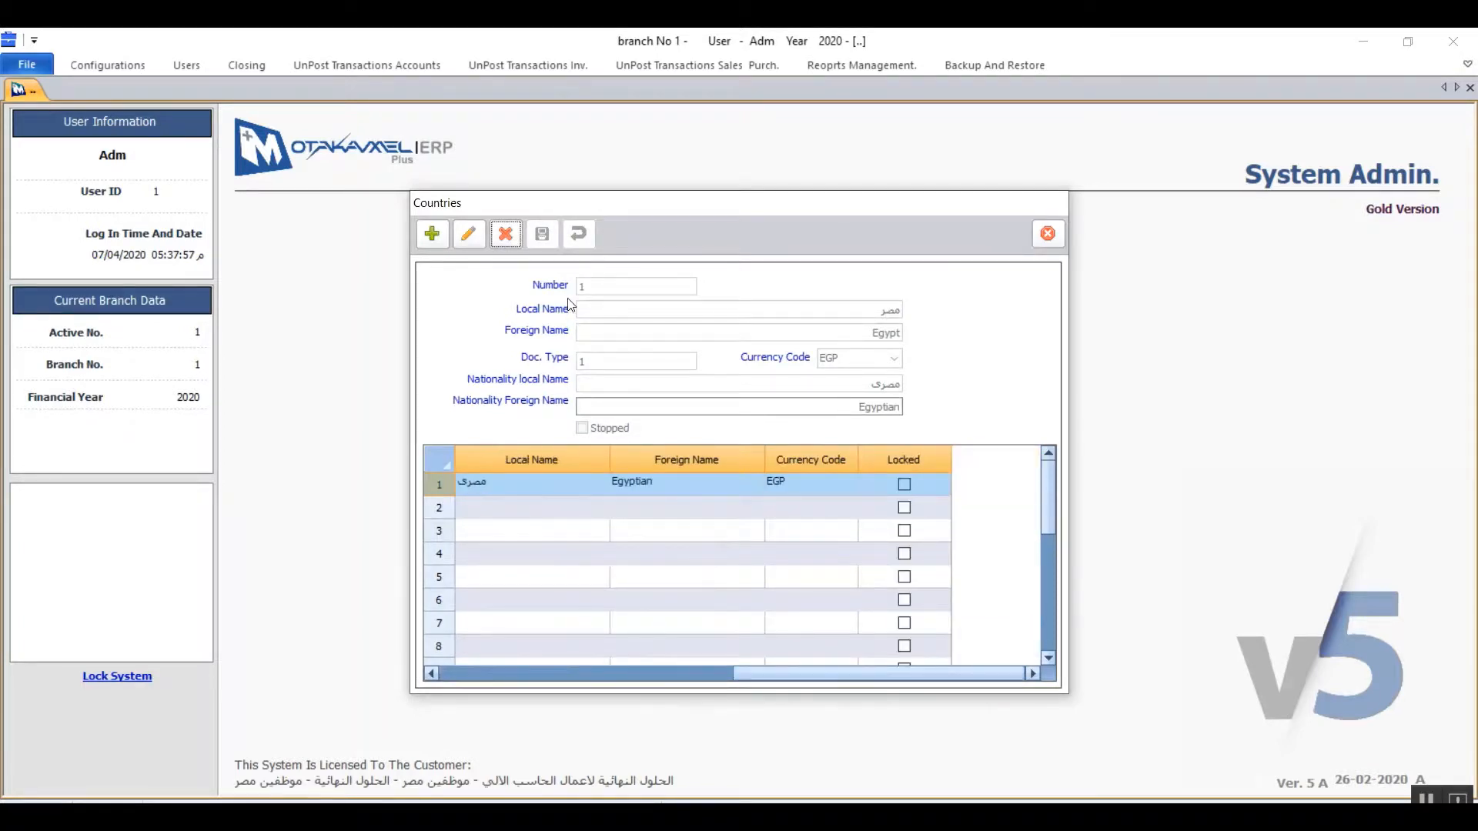
left_click(468, 234)
left_click(528, 485)
left_click(472, 233)
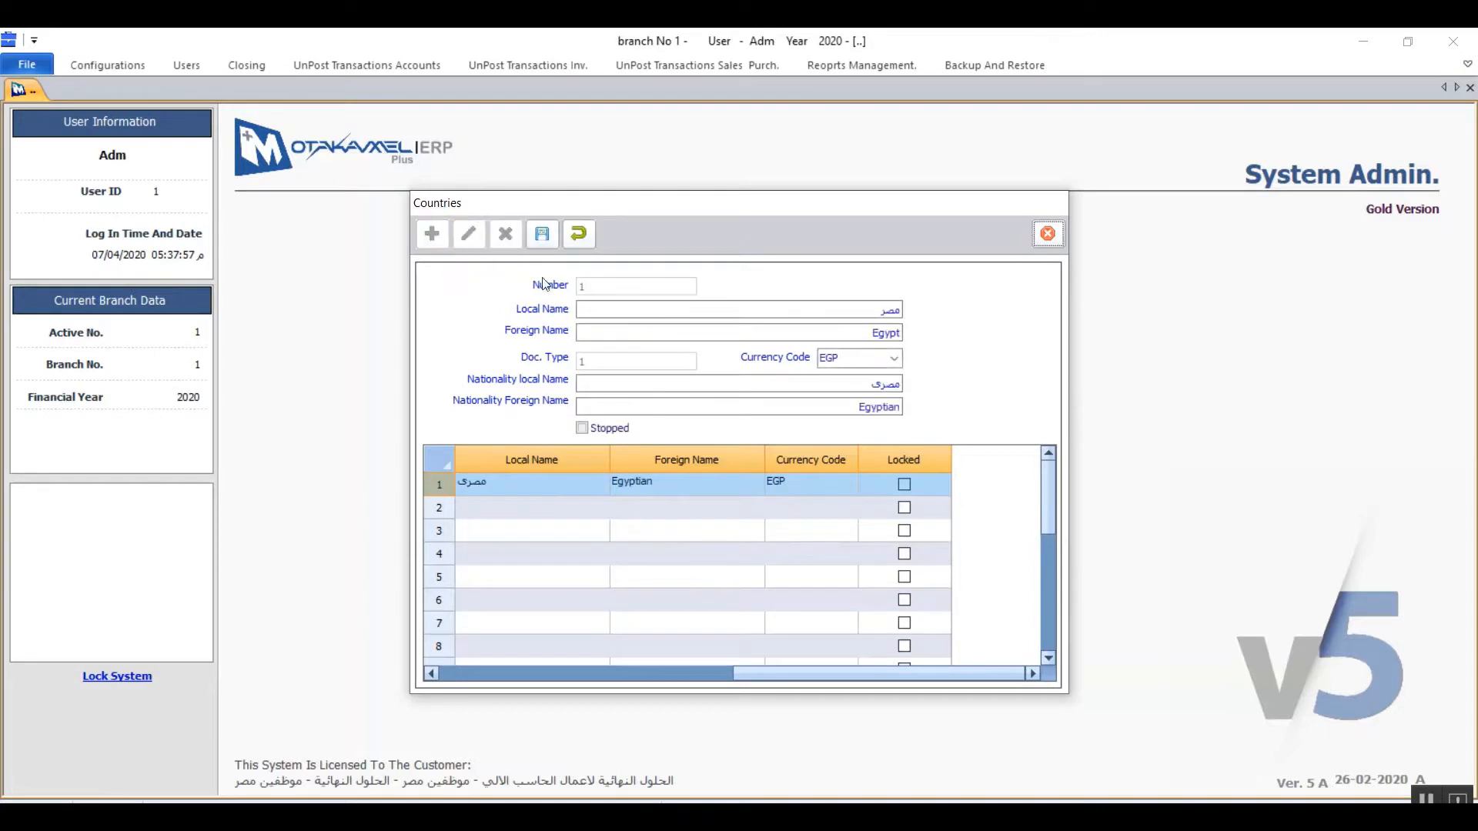
left_click(586, 431)
left_click(542, 234)
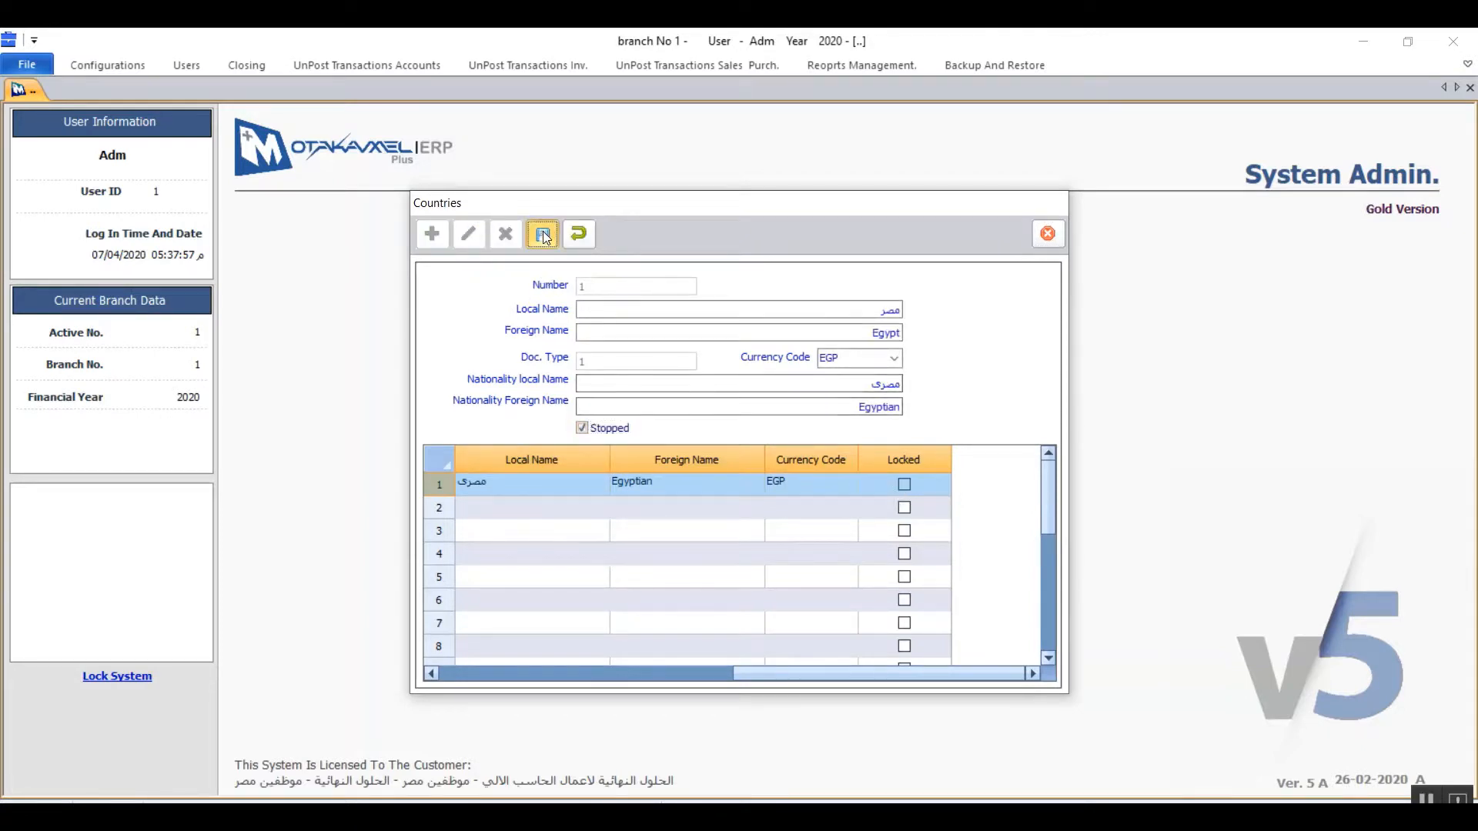
left_click_drag(630, 674, 1056, 695)
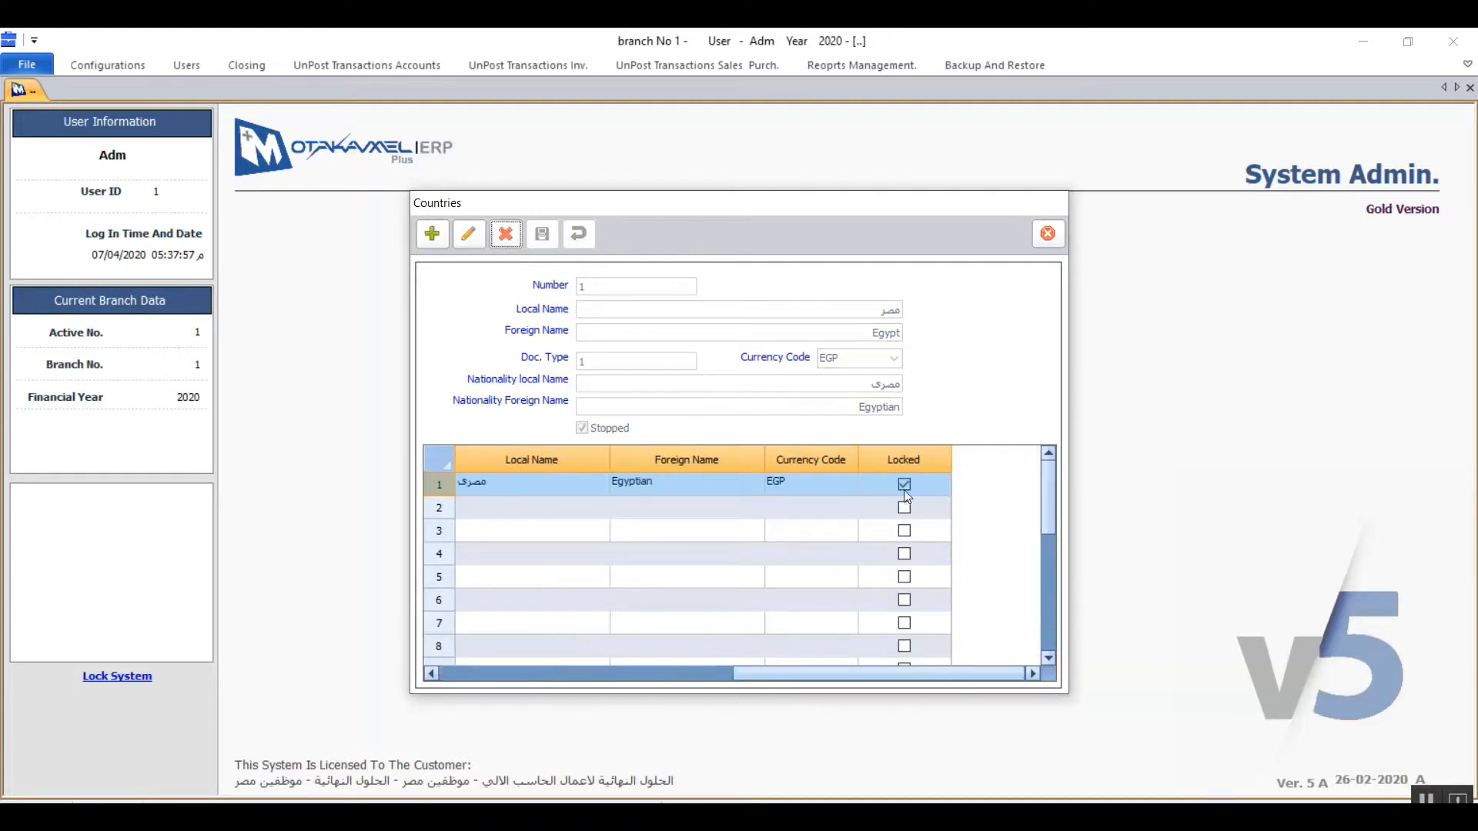
Step: Clear the Stopped option of the Egypt record, save it and close the Countries form
left_click(468, 234)
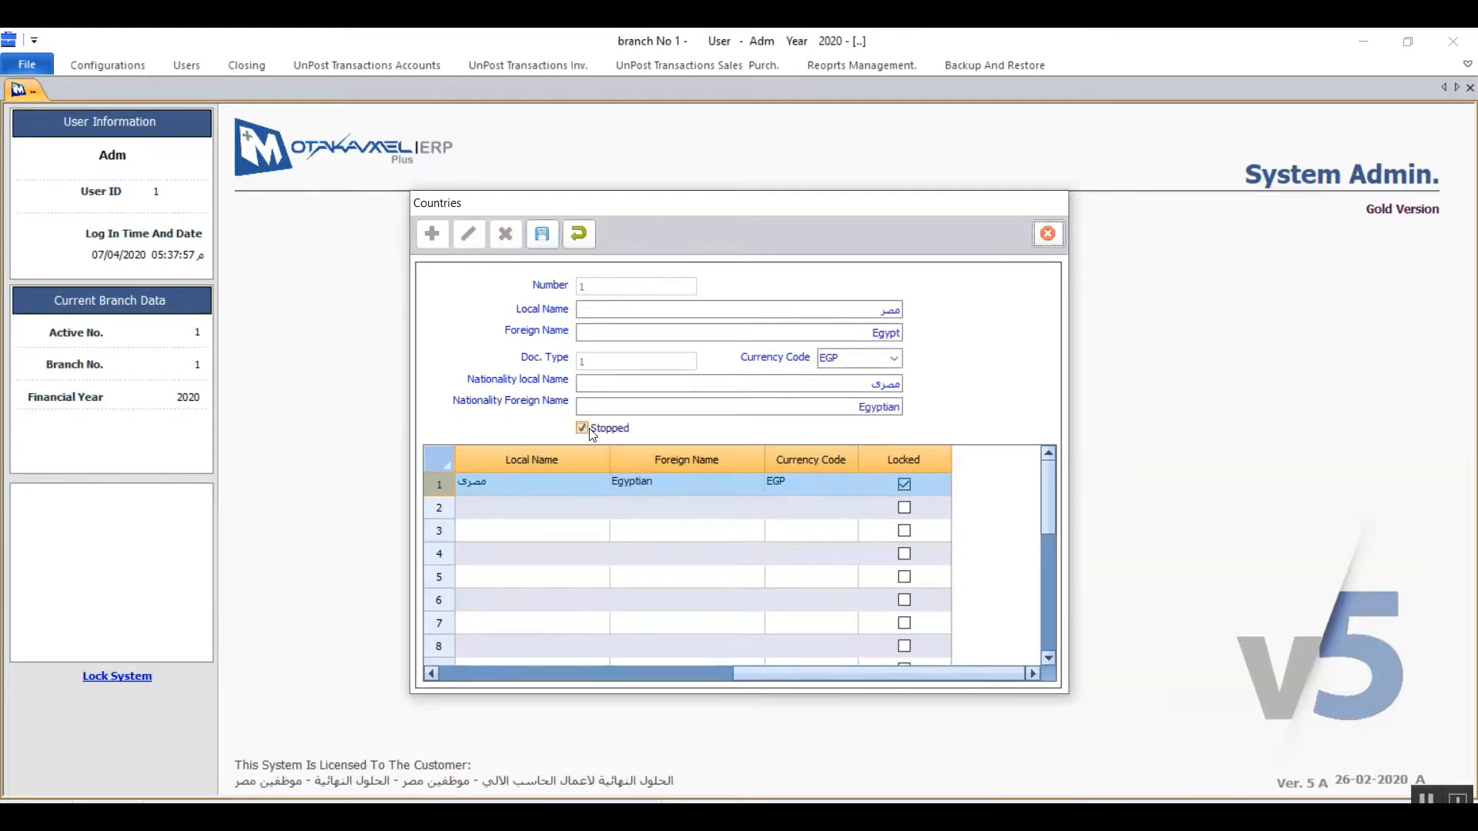
left_click(582, 428)
left_click(541, 236)
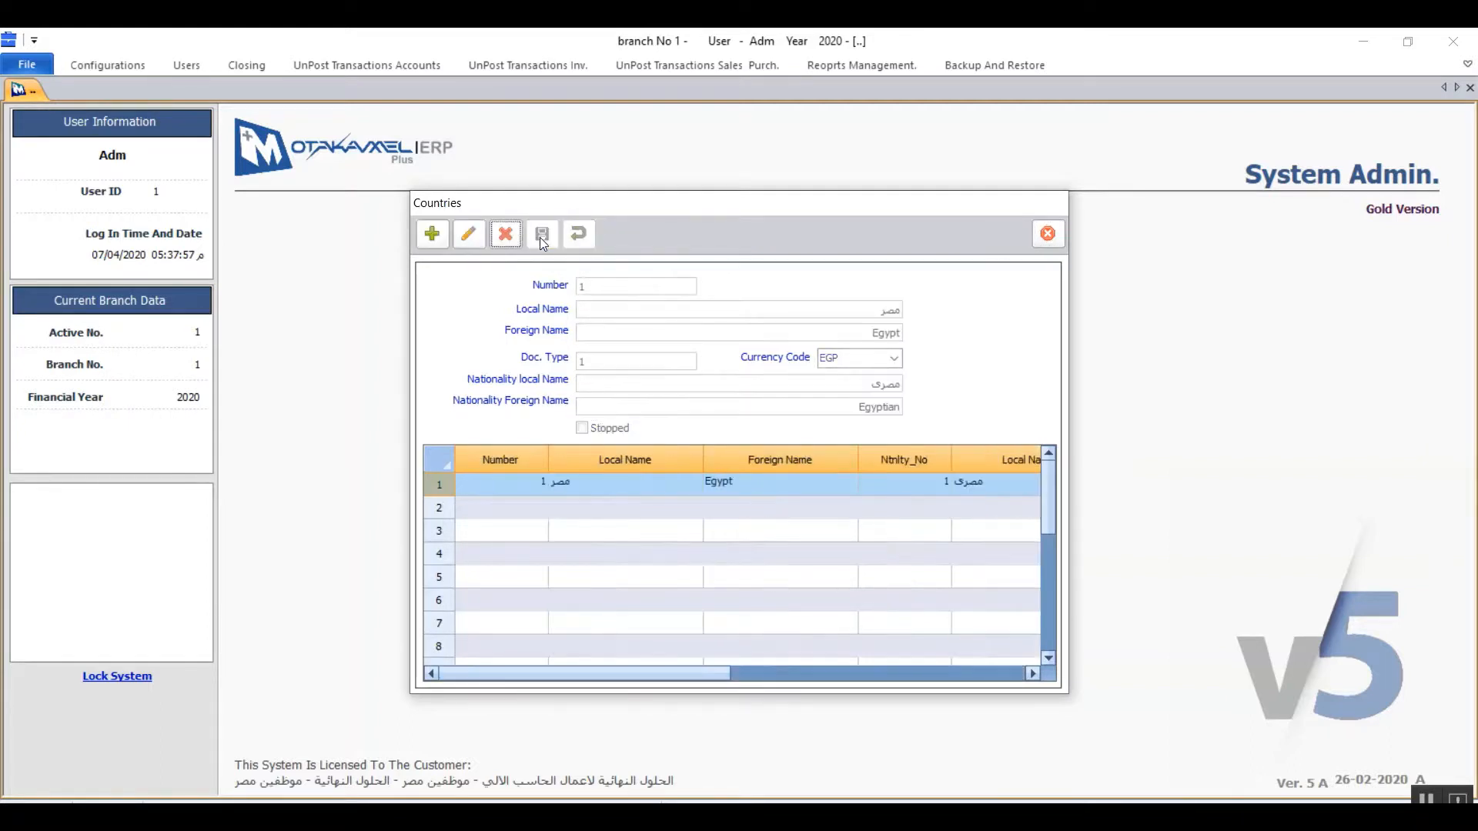
left_click(1047, 233)
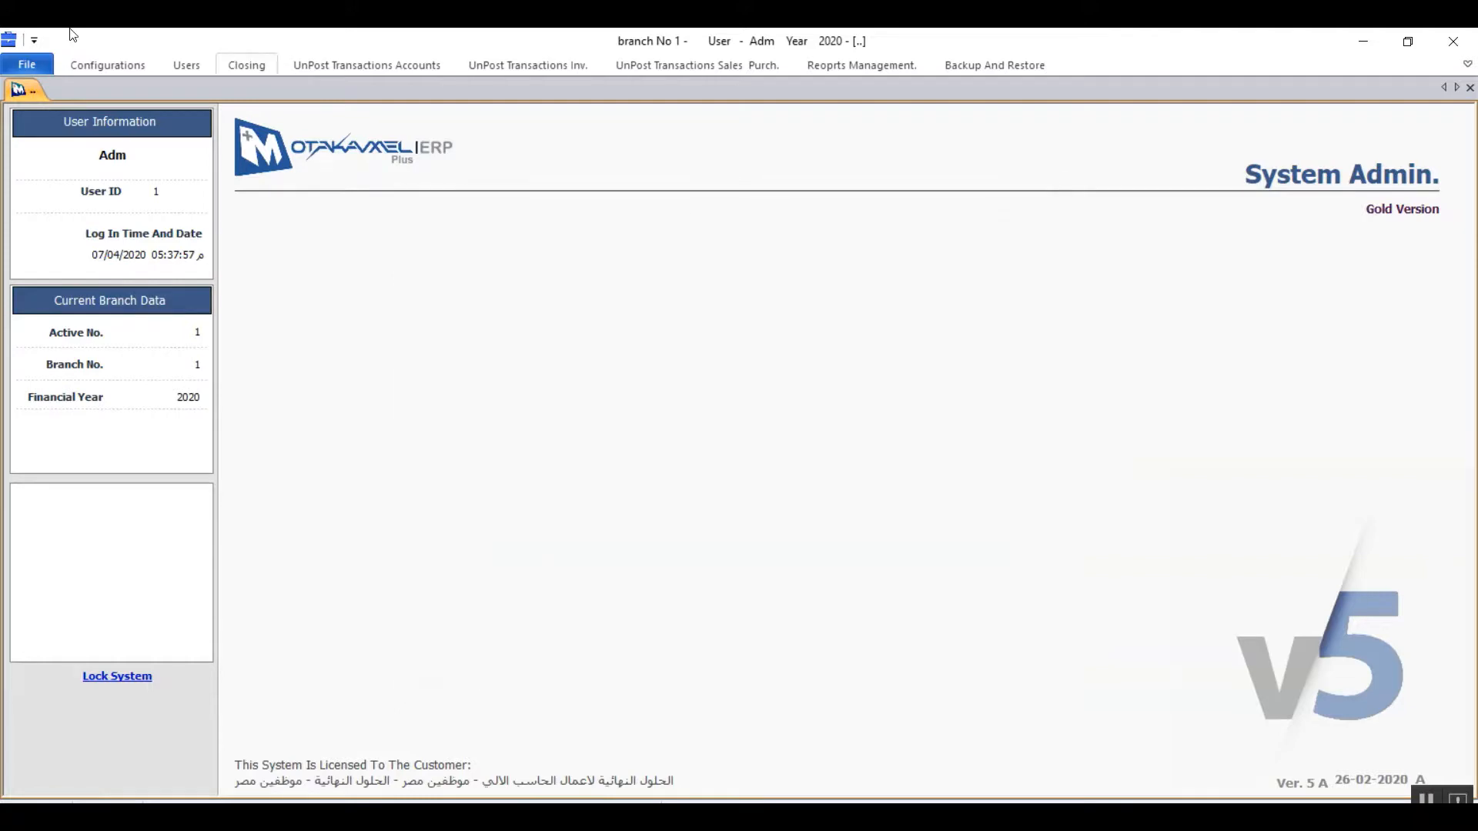
Step: Add a new city with local name Cairo and country Egypt, save it and close the Cities form
left_click(110, 67)
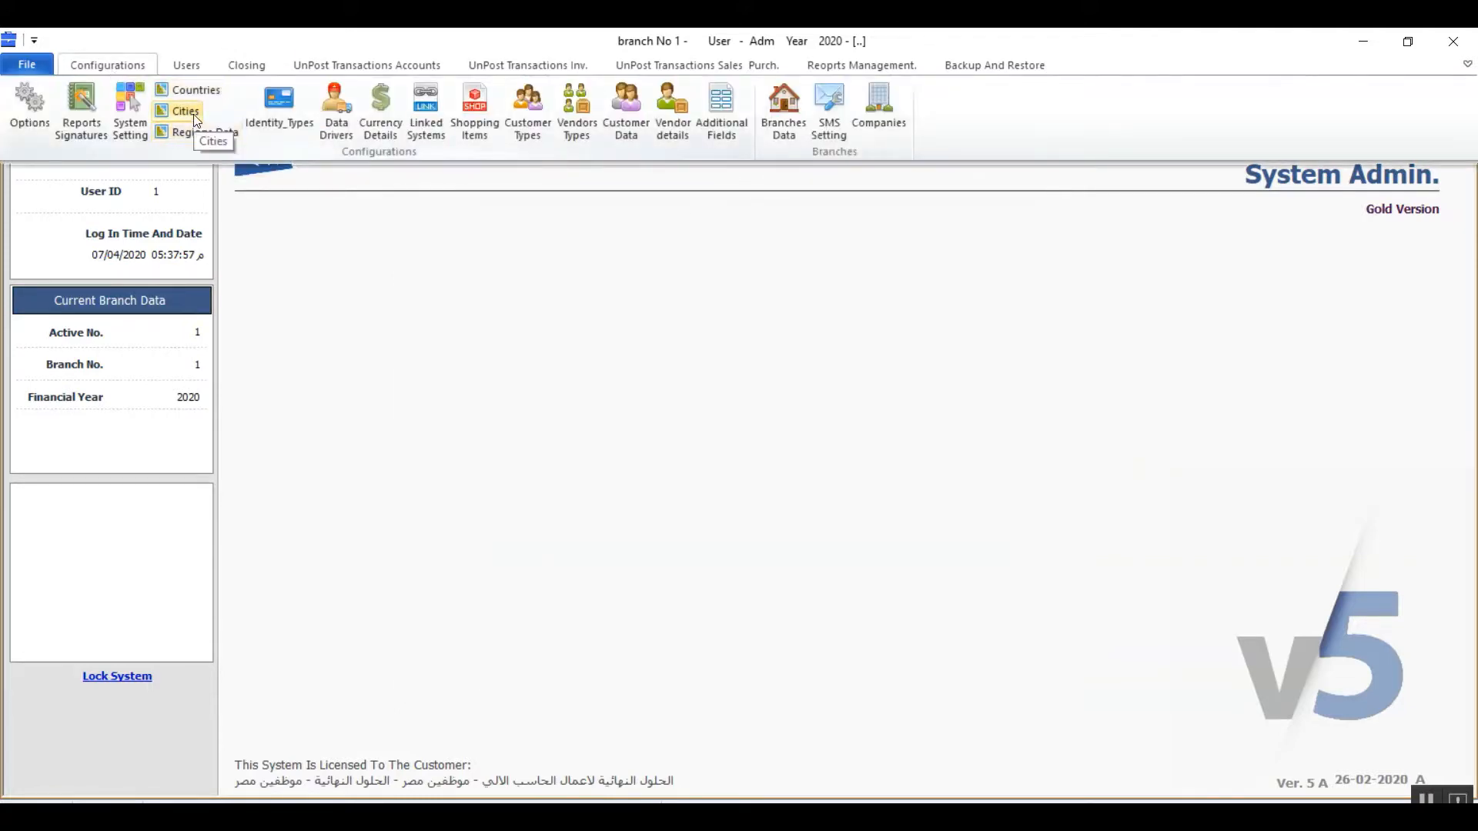
left_click(194, 114)
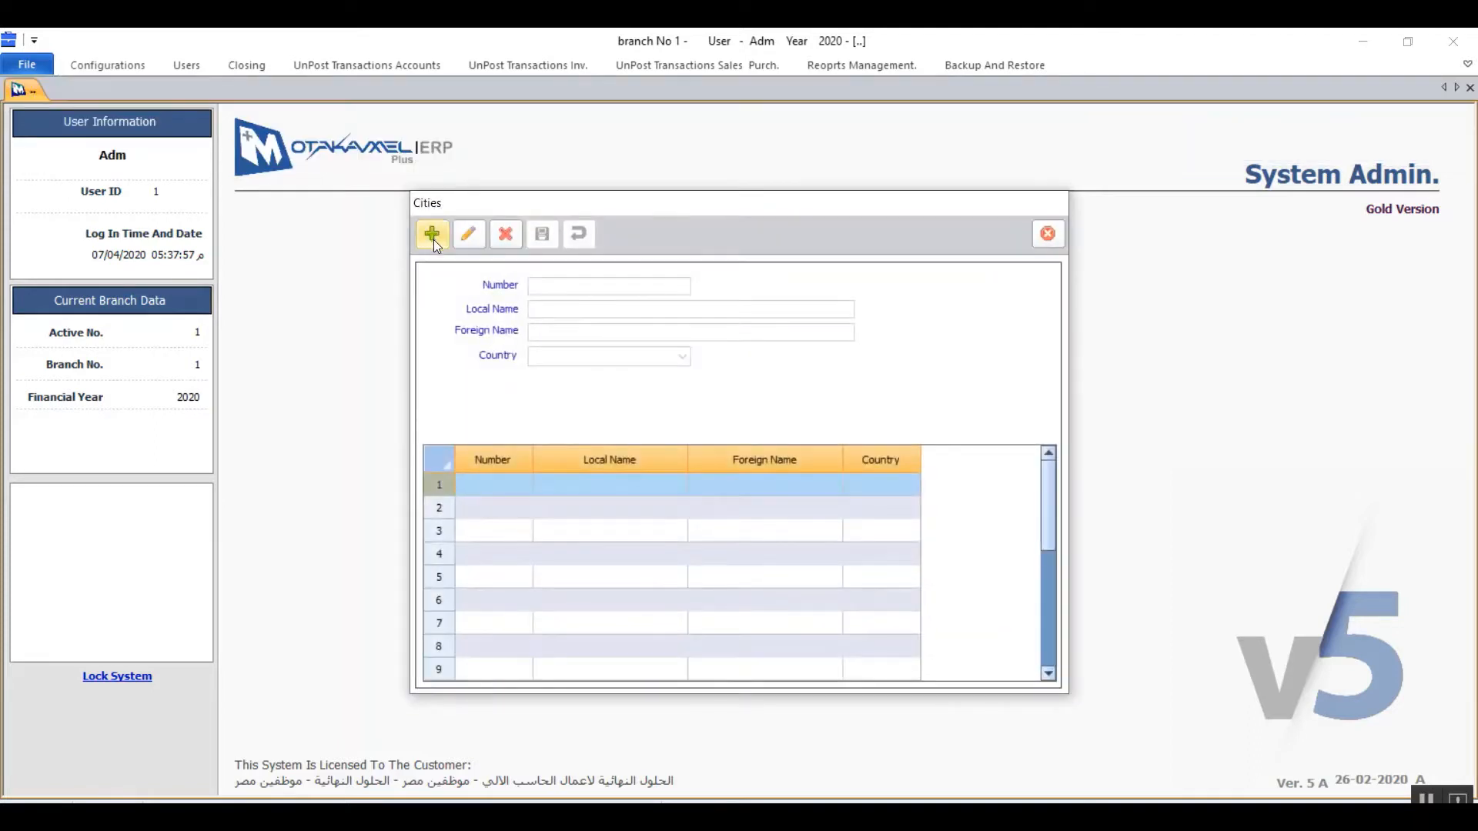
left_click(432, 238)
left_click(579, 308)
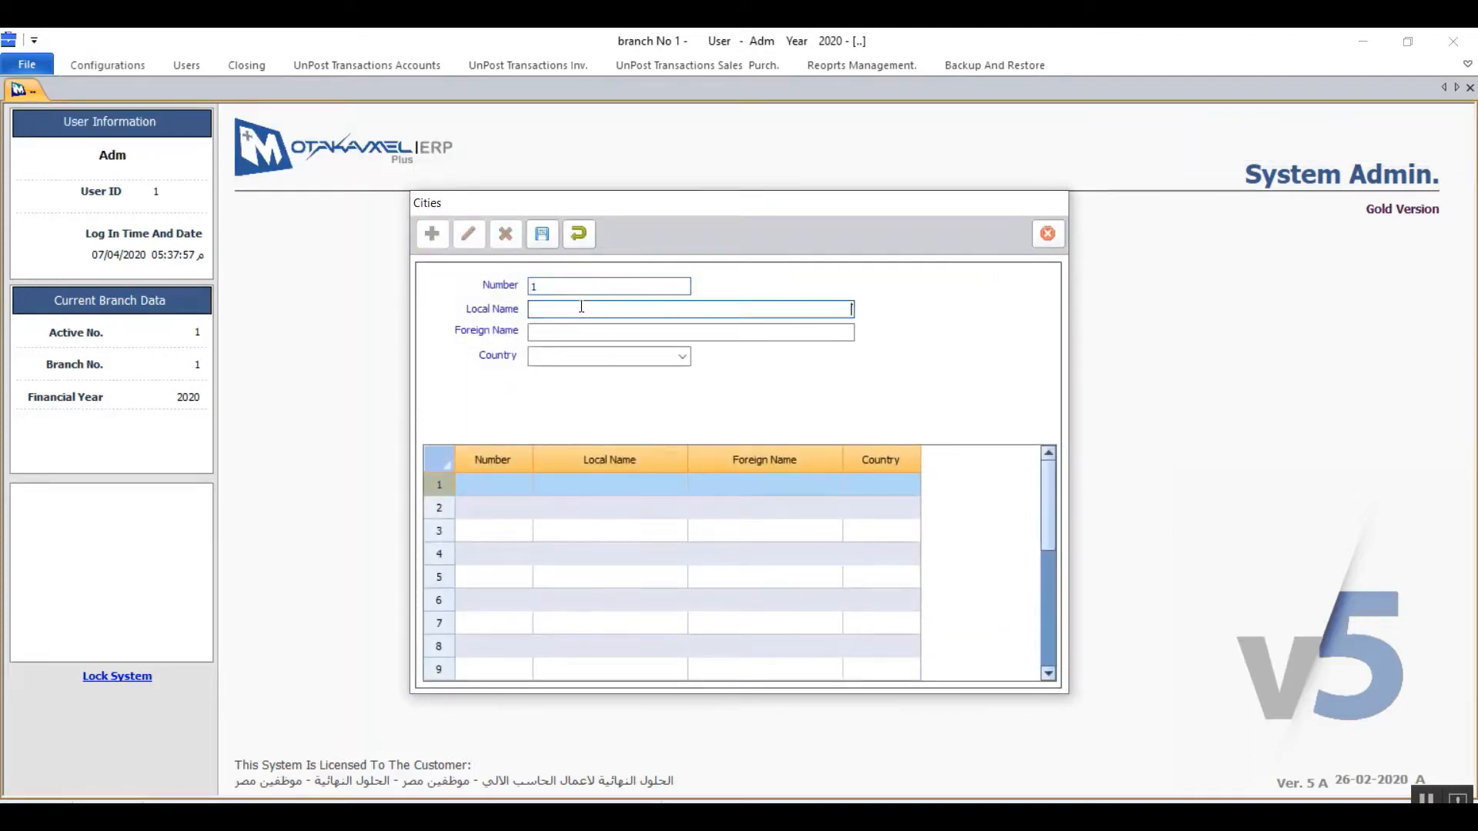
type("Cairo")
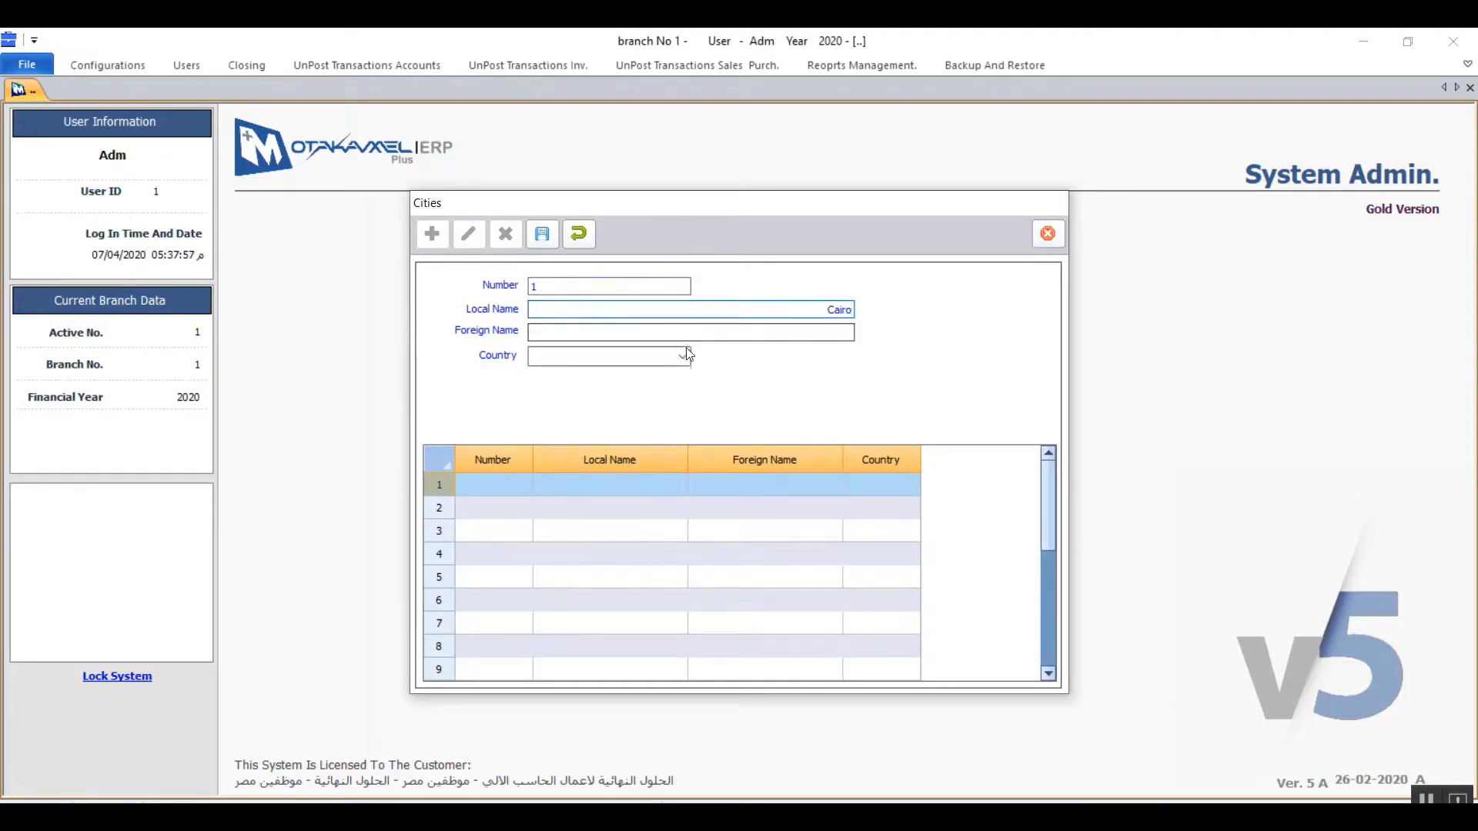
left_click(687, 353)
left_click(640, 371)
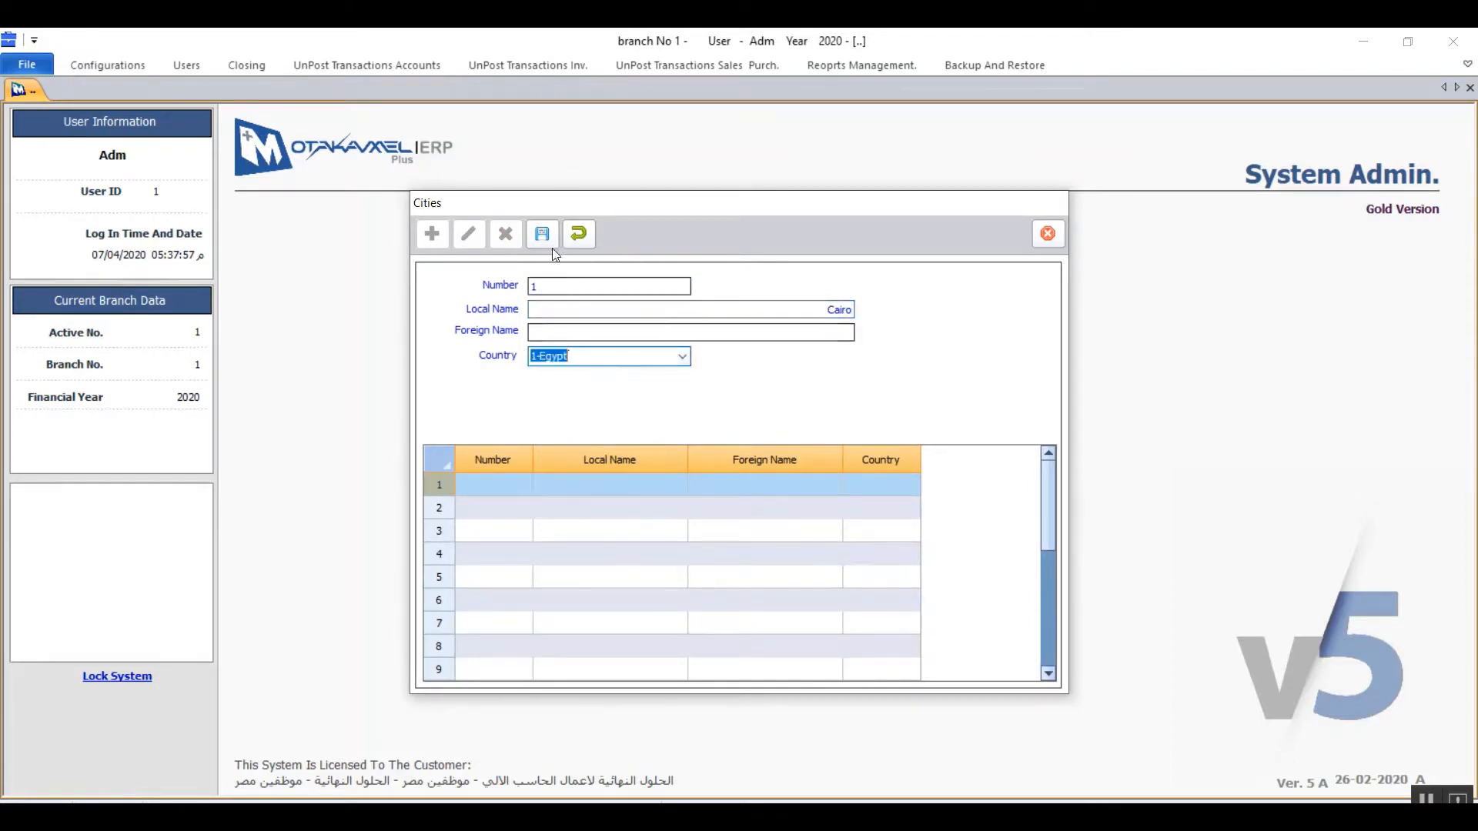
left_click(543, 234)
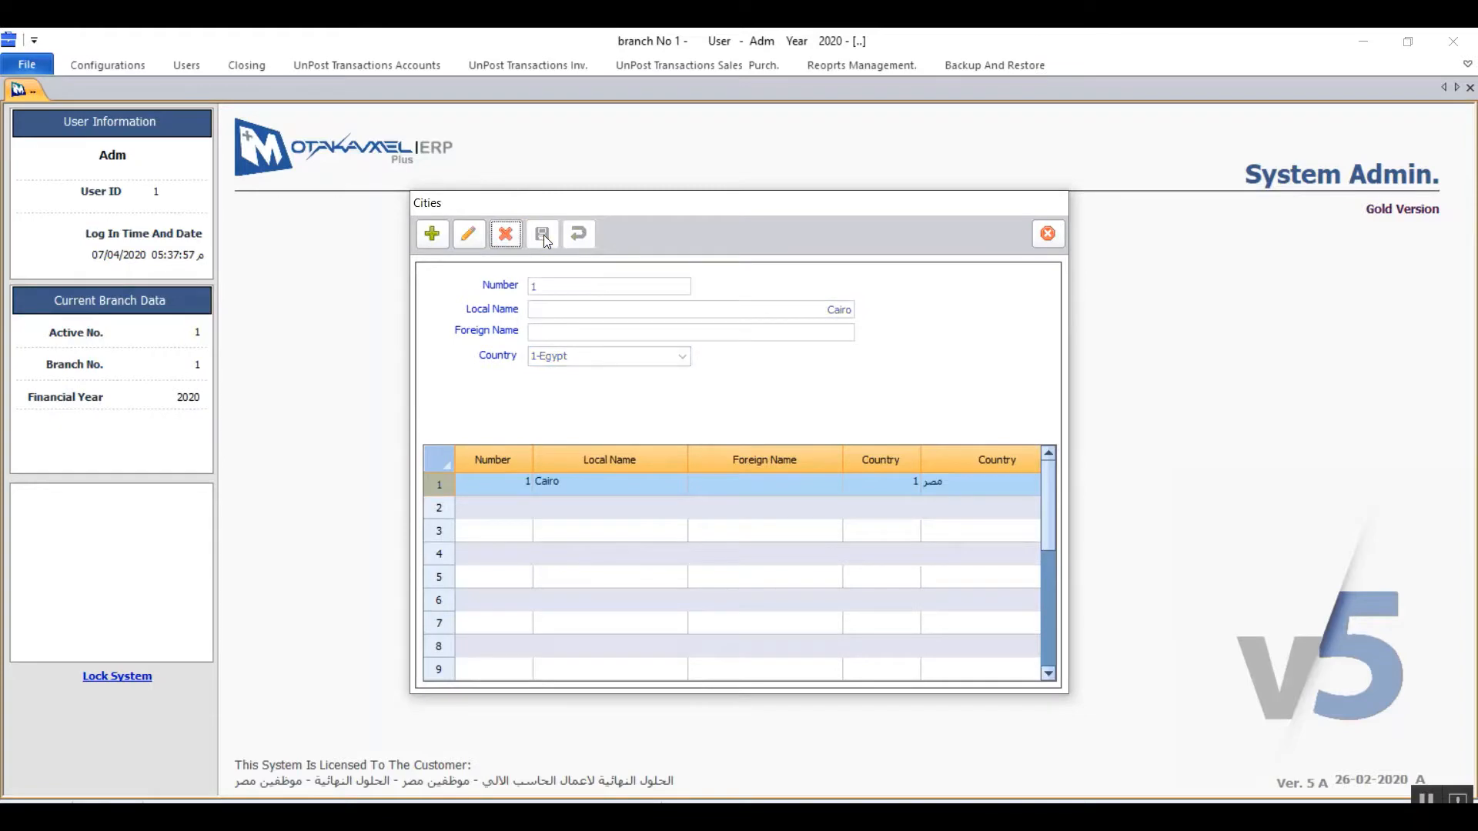
left_click(1040, 235)
Step: View the Regions Data form with a blank new region record, and close it without saving
left_click(100, 63)
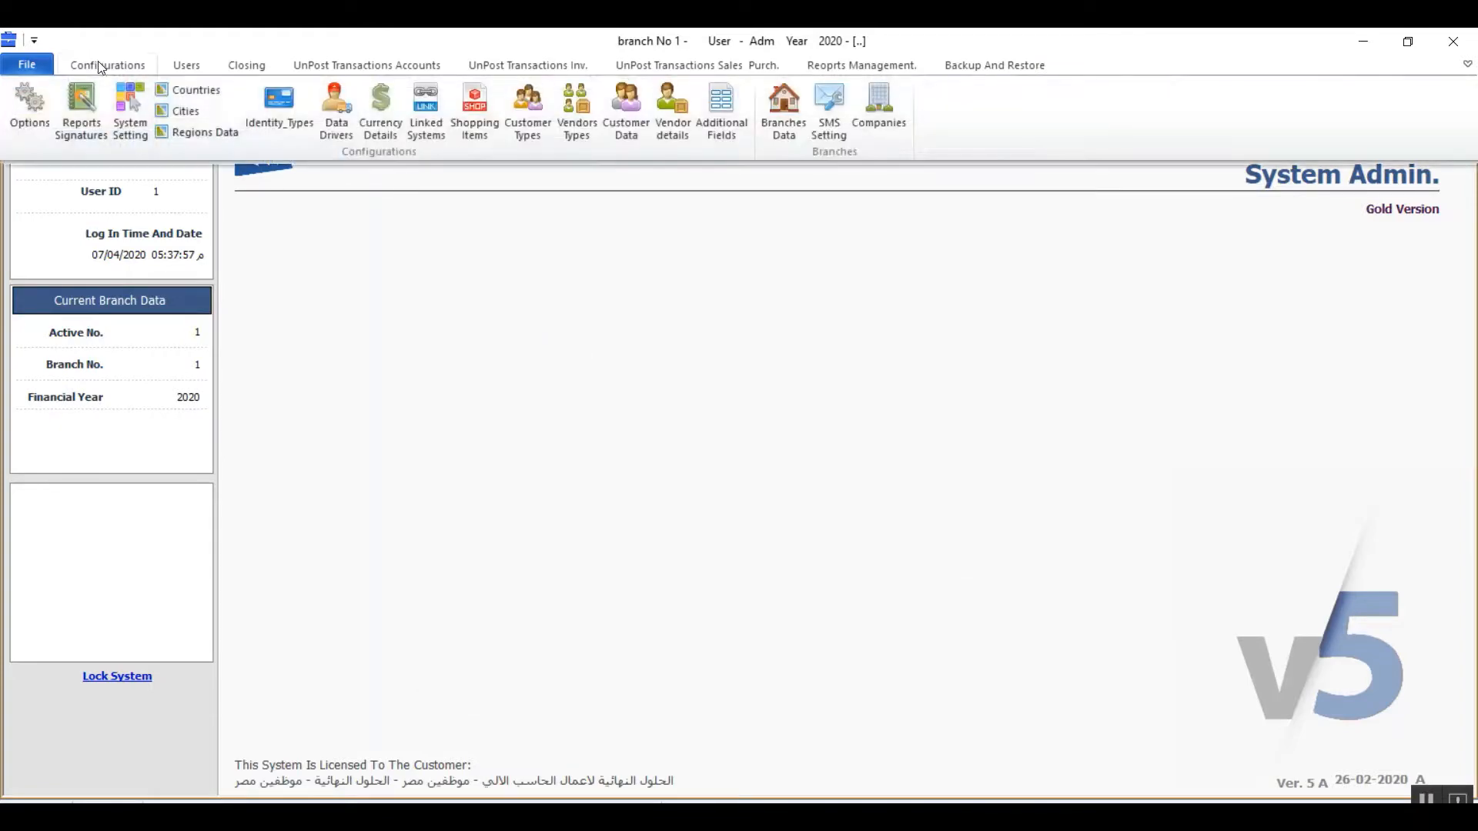
left_click(186, 132)
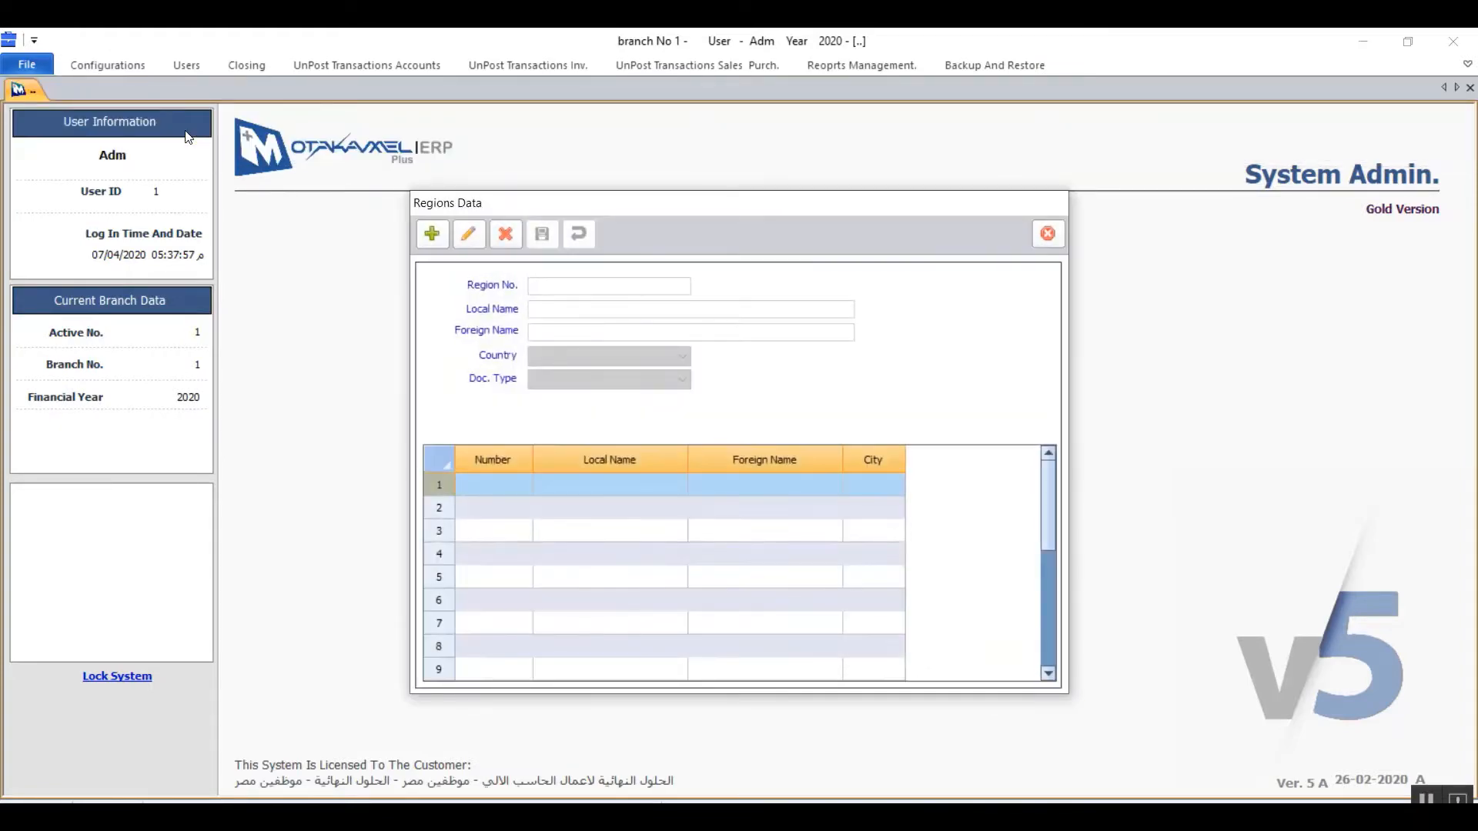
left_click(430, 233)
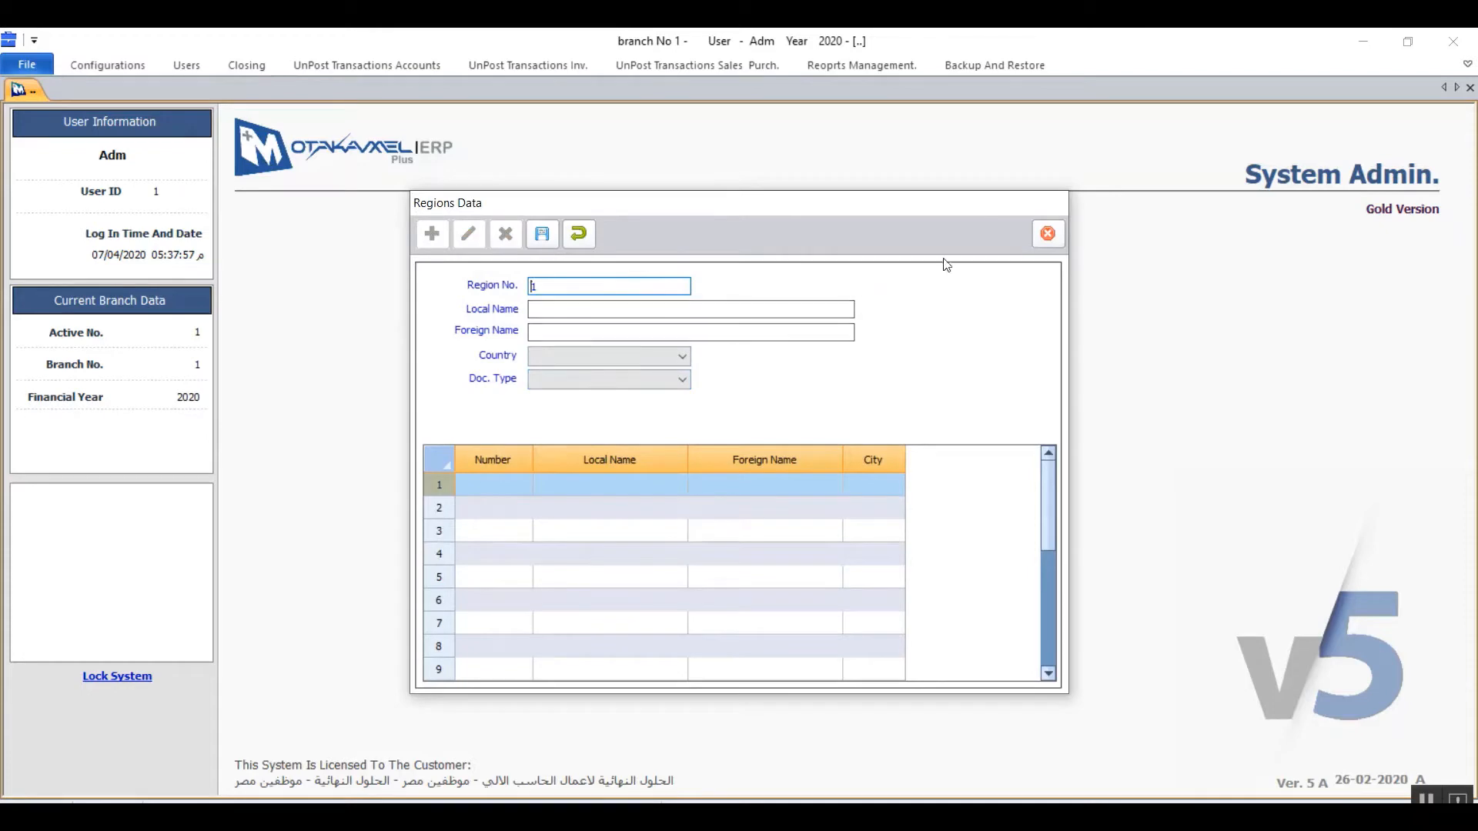
left_click(1049, 234)
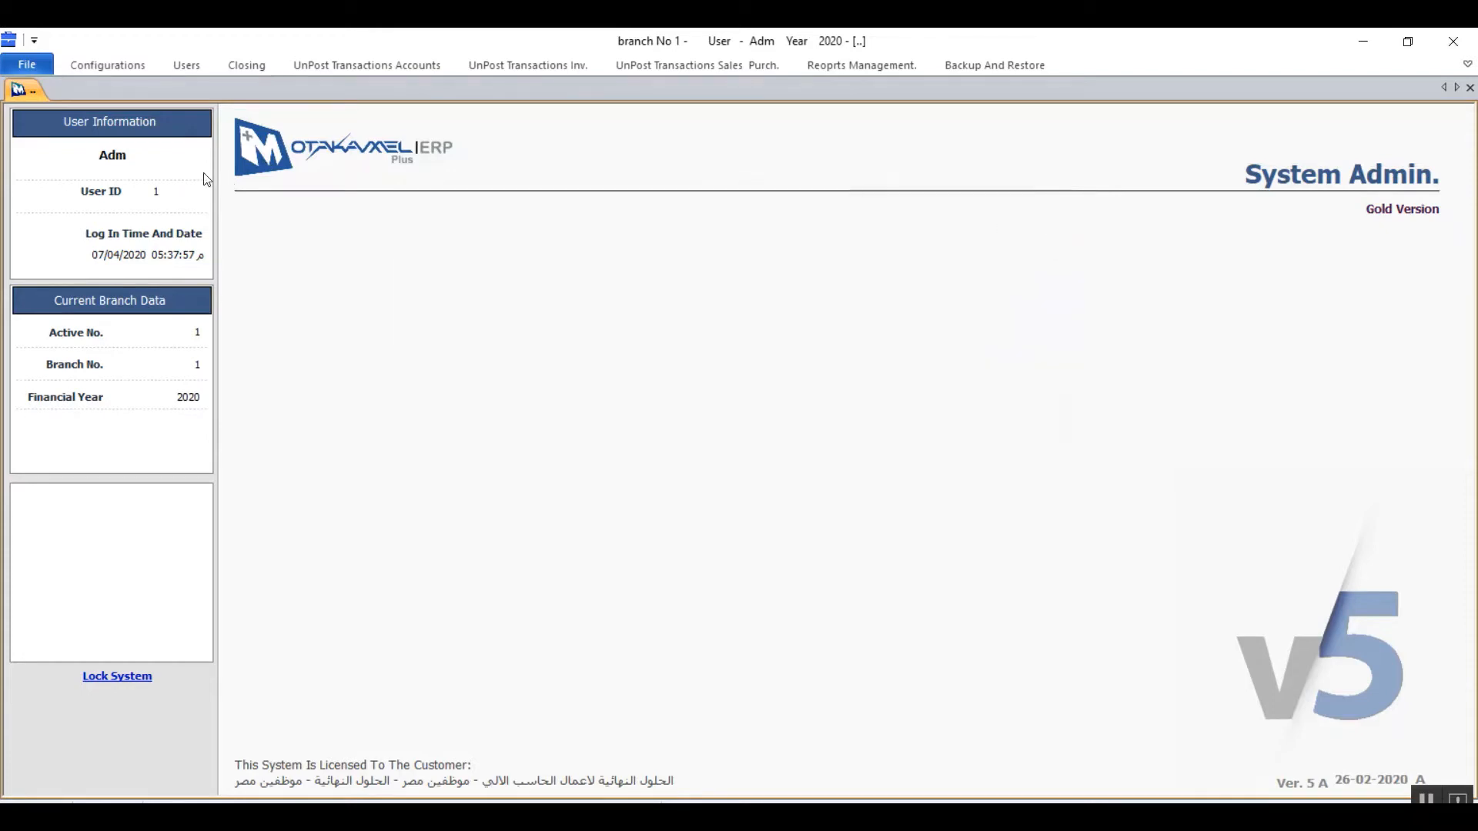
Step: Open the Identity Types form and delete the existing Passport identity record
left_click(112, 63)
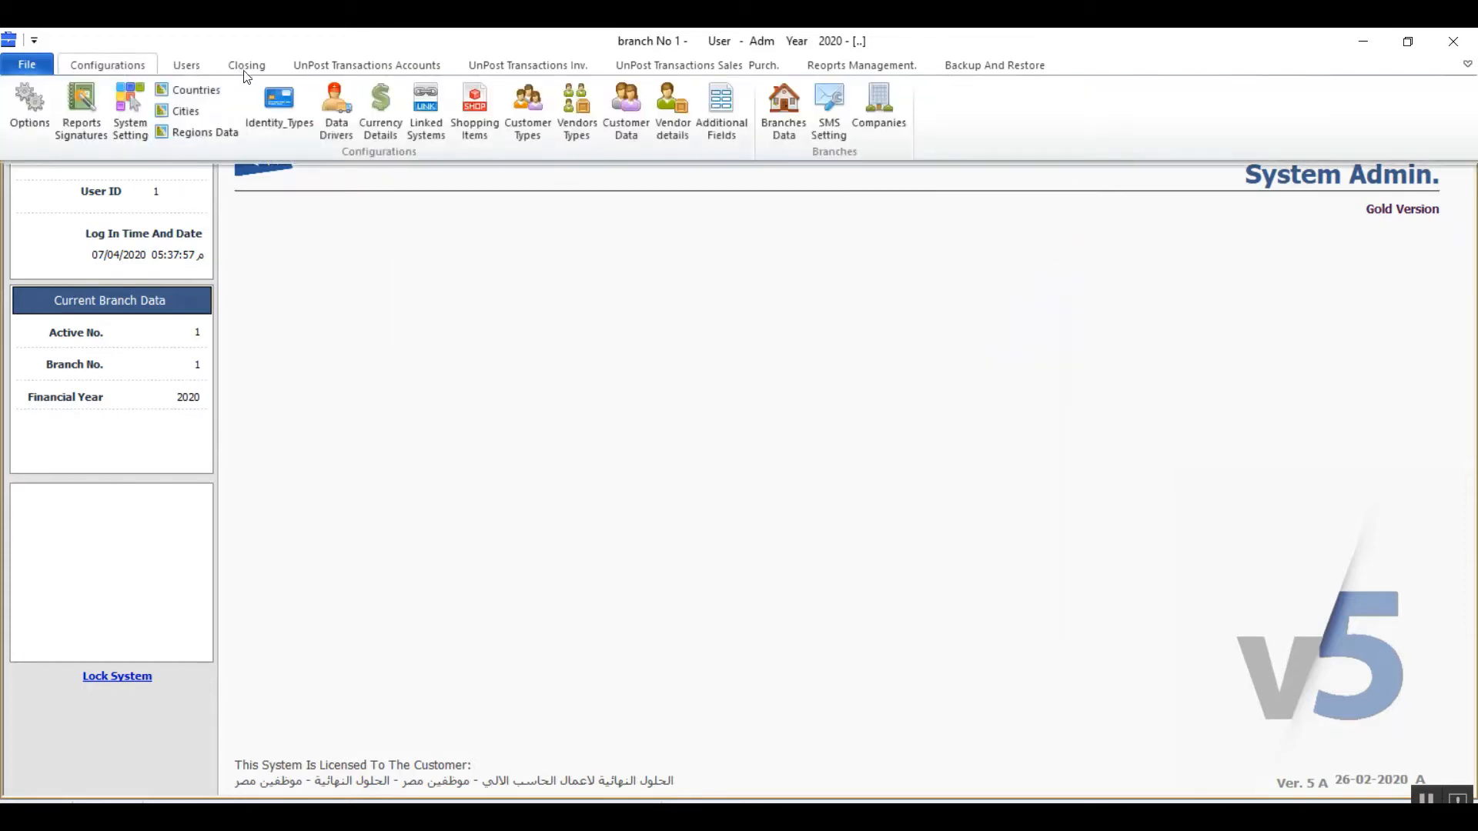
left_click(269, 103)
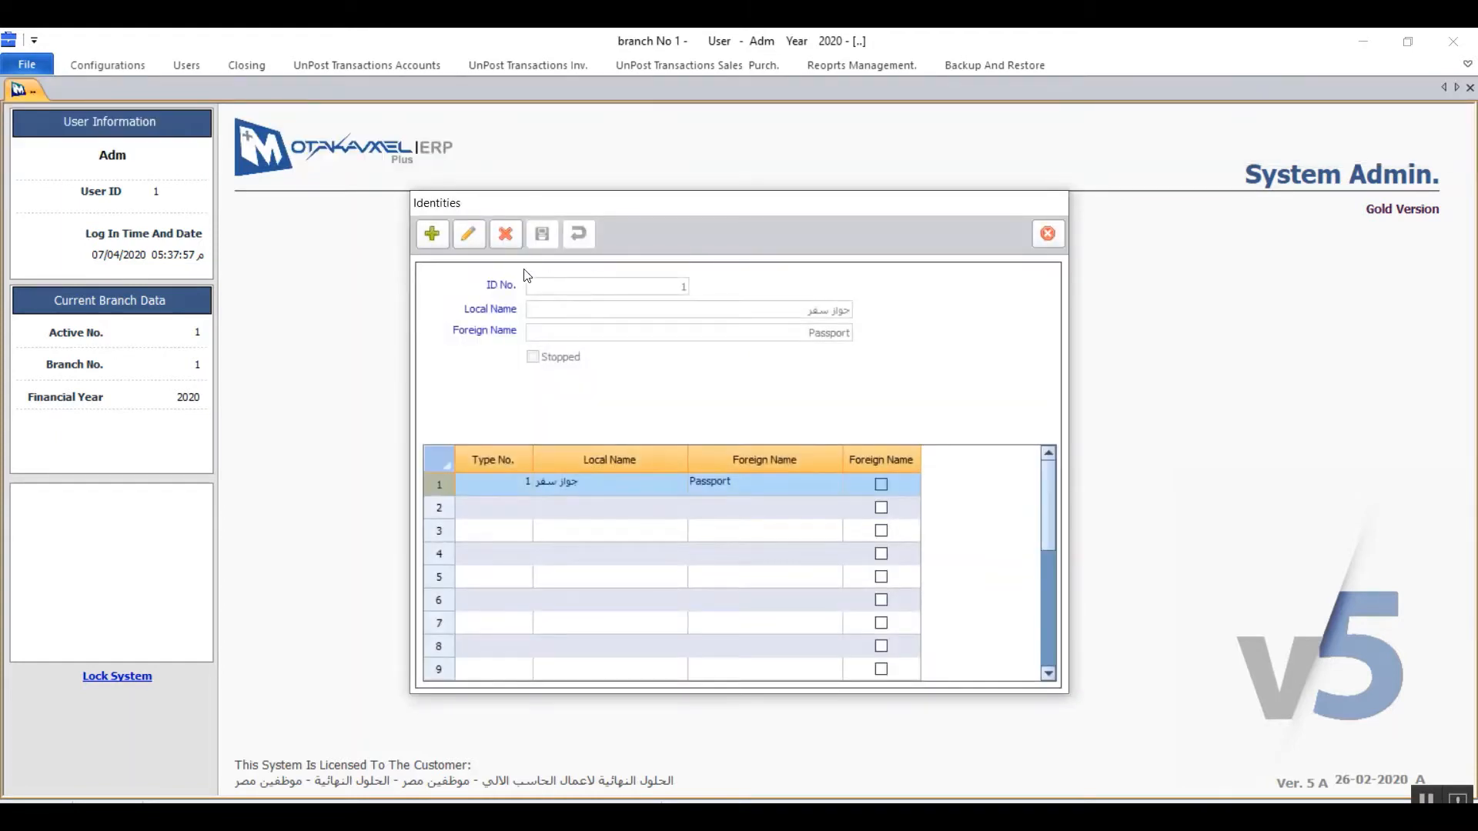
left_click(506, 234)
Step: Start a new identity type with Passport as its local name and copy that text into the foreign name
left_click(432, 235)
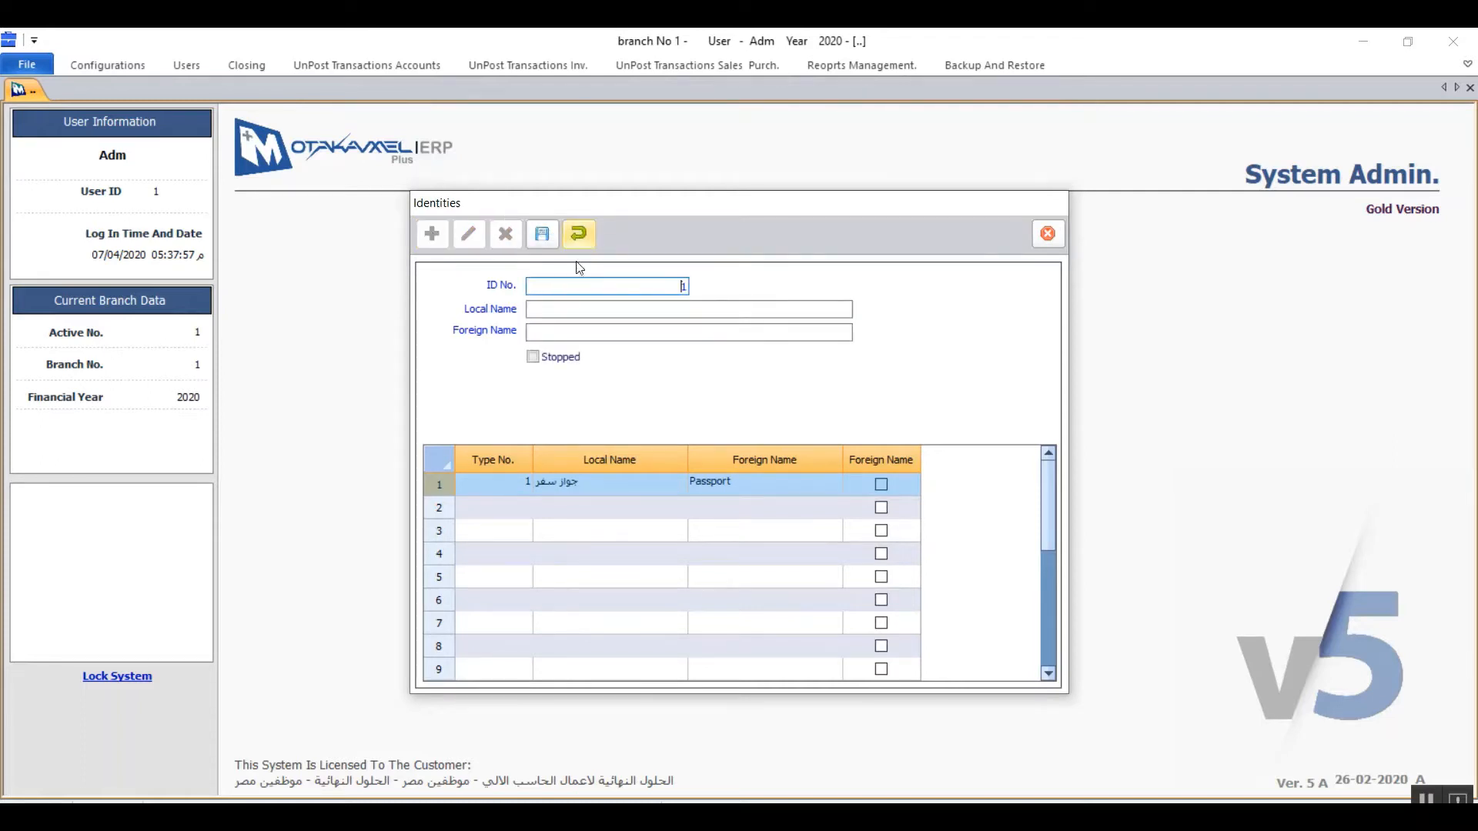
left_click(550, 312)
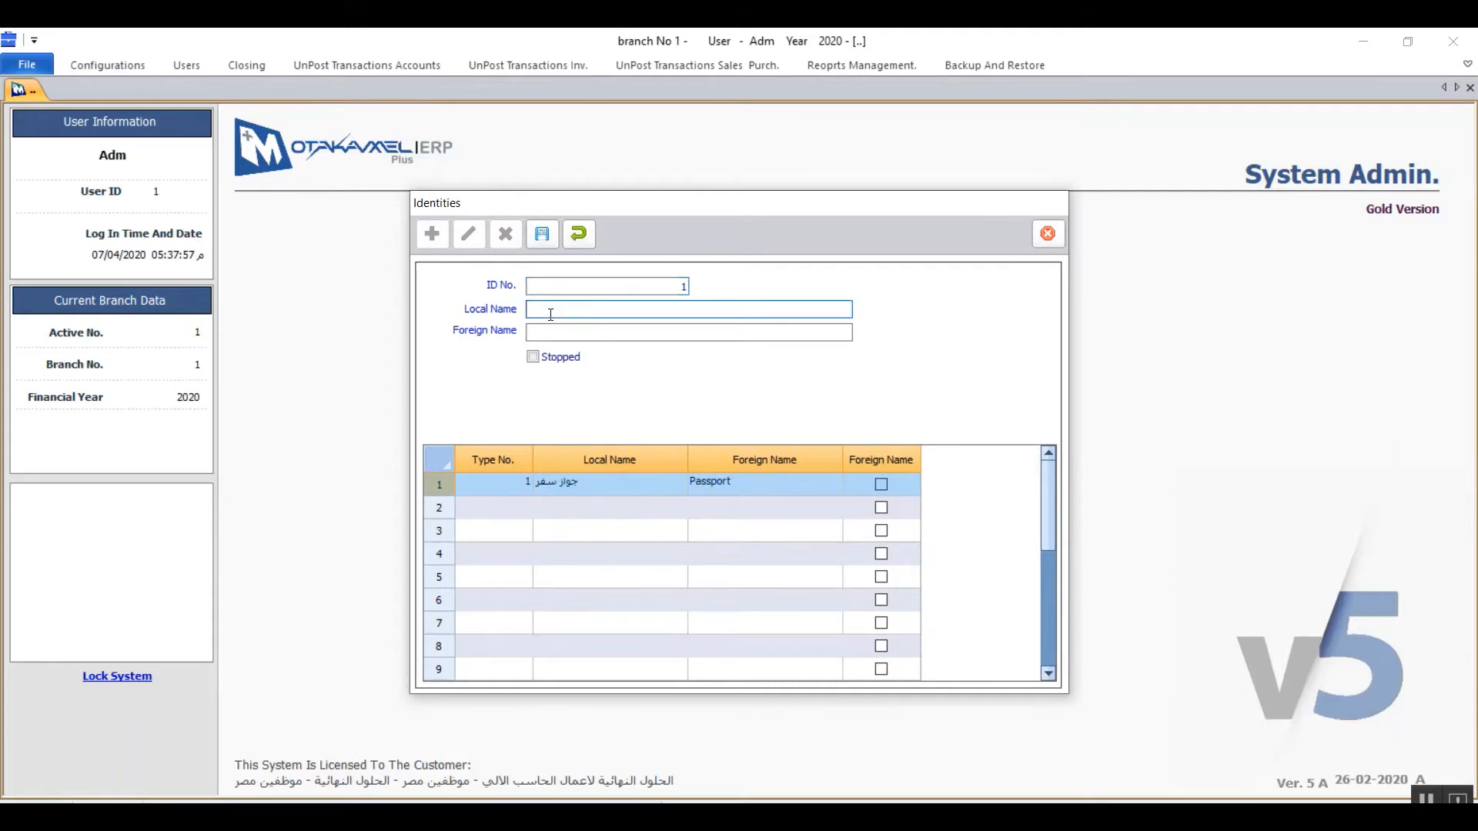
type("Passport")
left_click(583, 334)
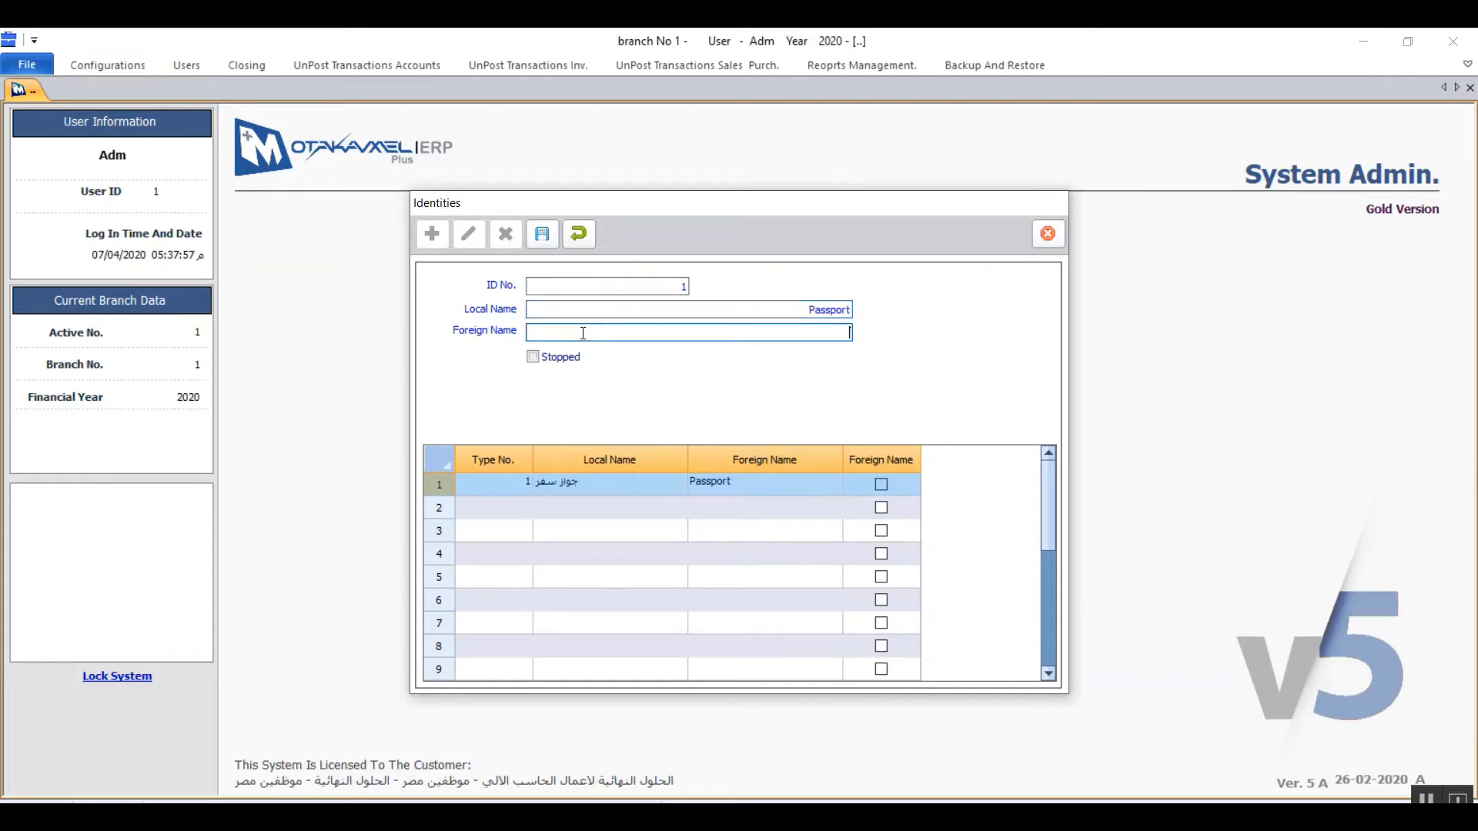
double_click(776, 309)
key("ctrl+c")
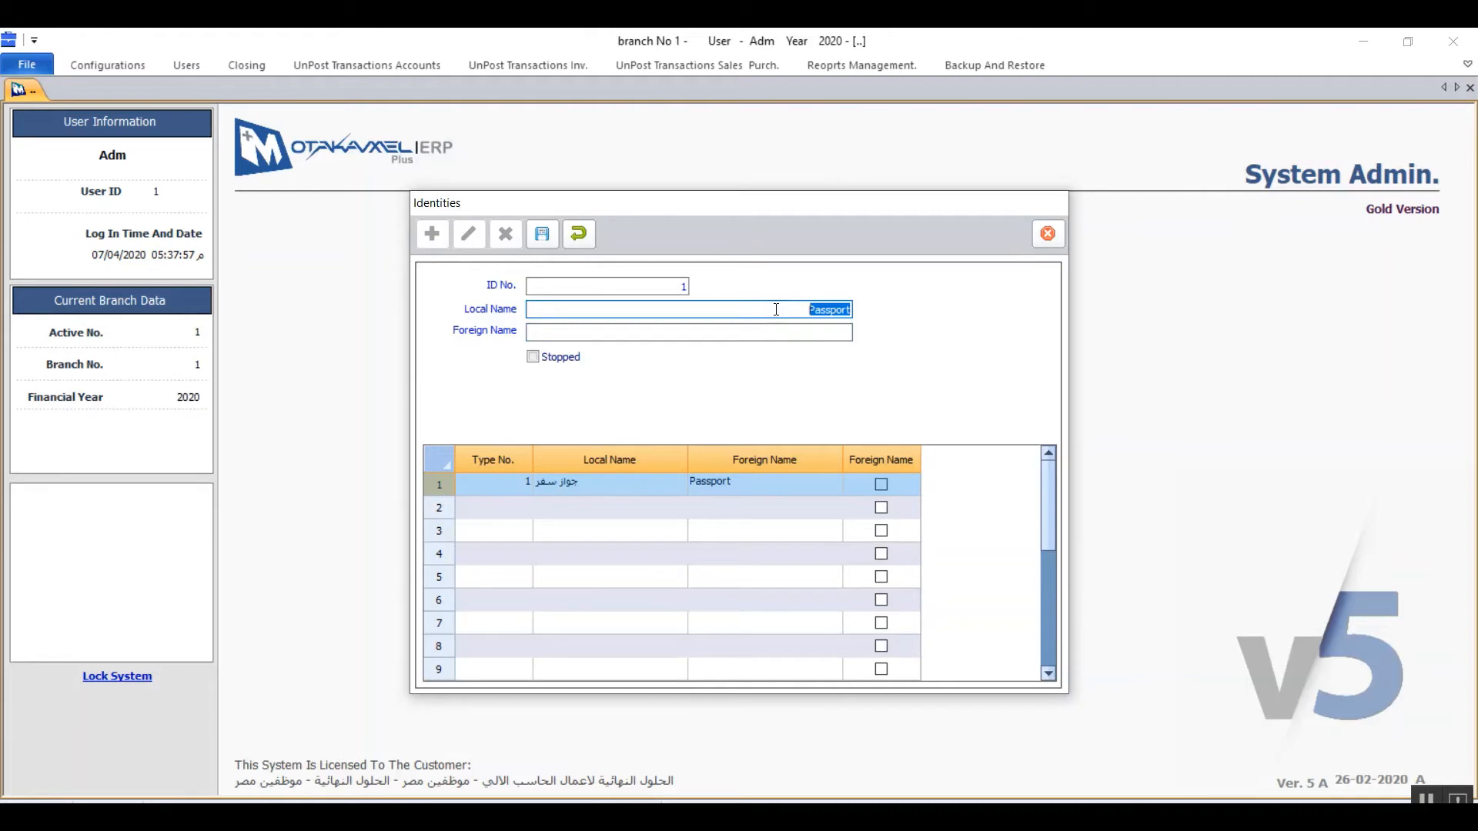
key("Tab")
key("ctrl+v")
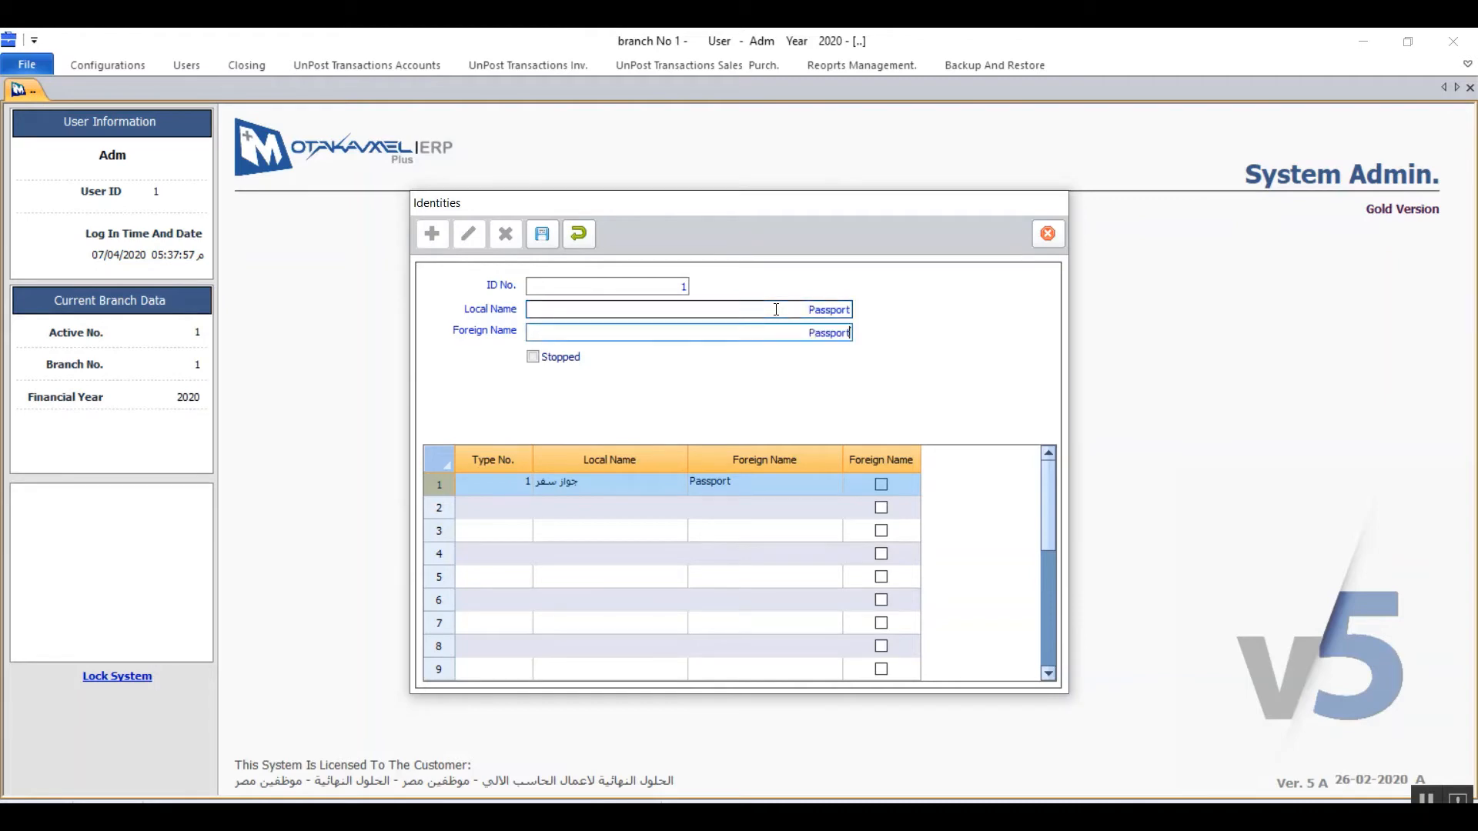
Step: Replace the identity's local name with جواز سفر and save the record
double_click(801, 305)
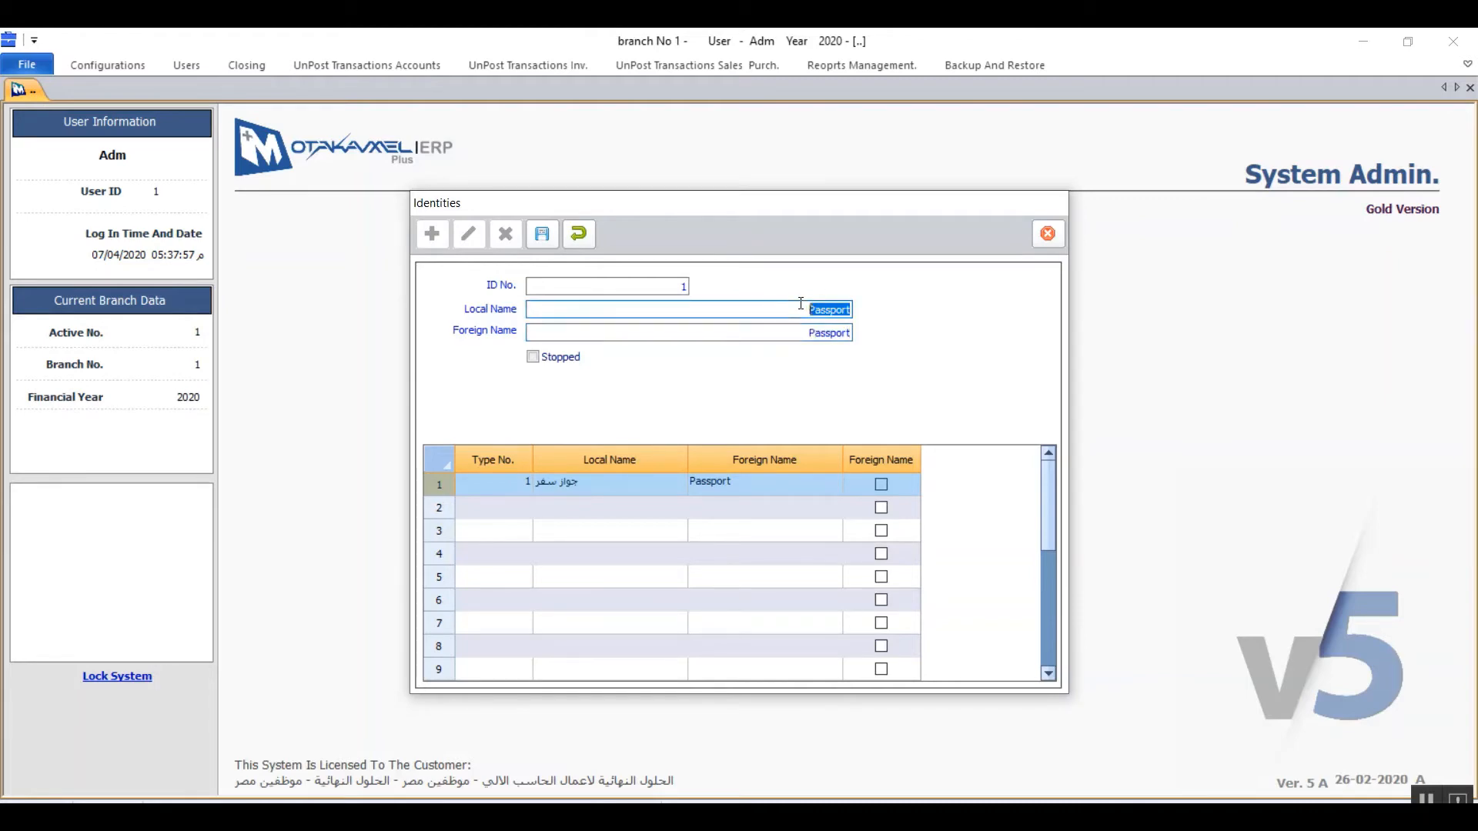
key("Delete")
type("جواز سفر")
left_click(542, 233)
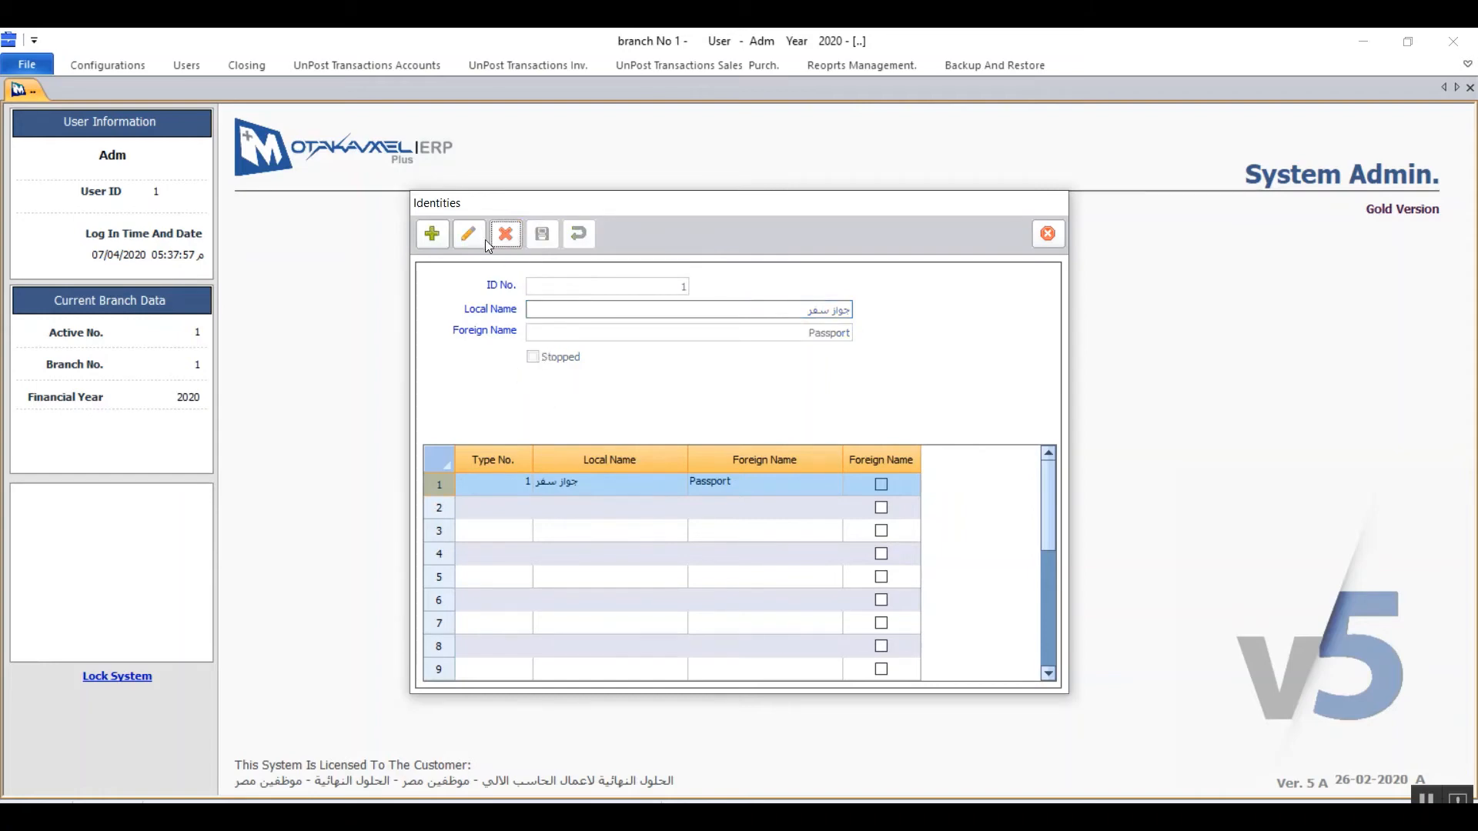
Step: Mark the Passport identity type as Stopped, save it and reopen the record for editing
left_click(471, 236)
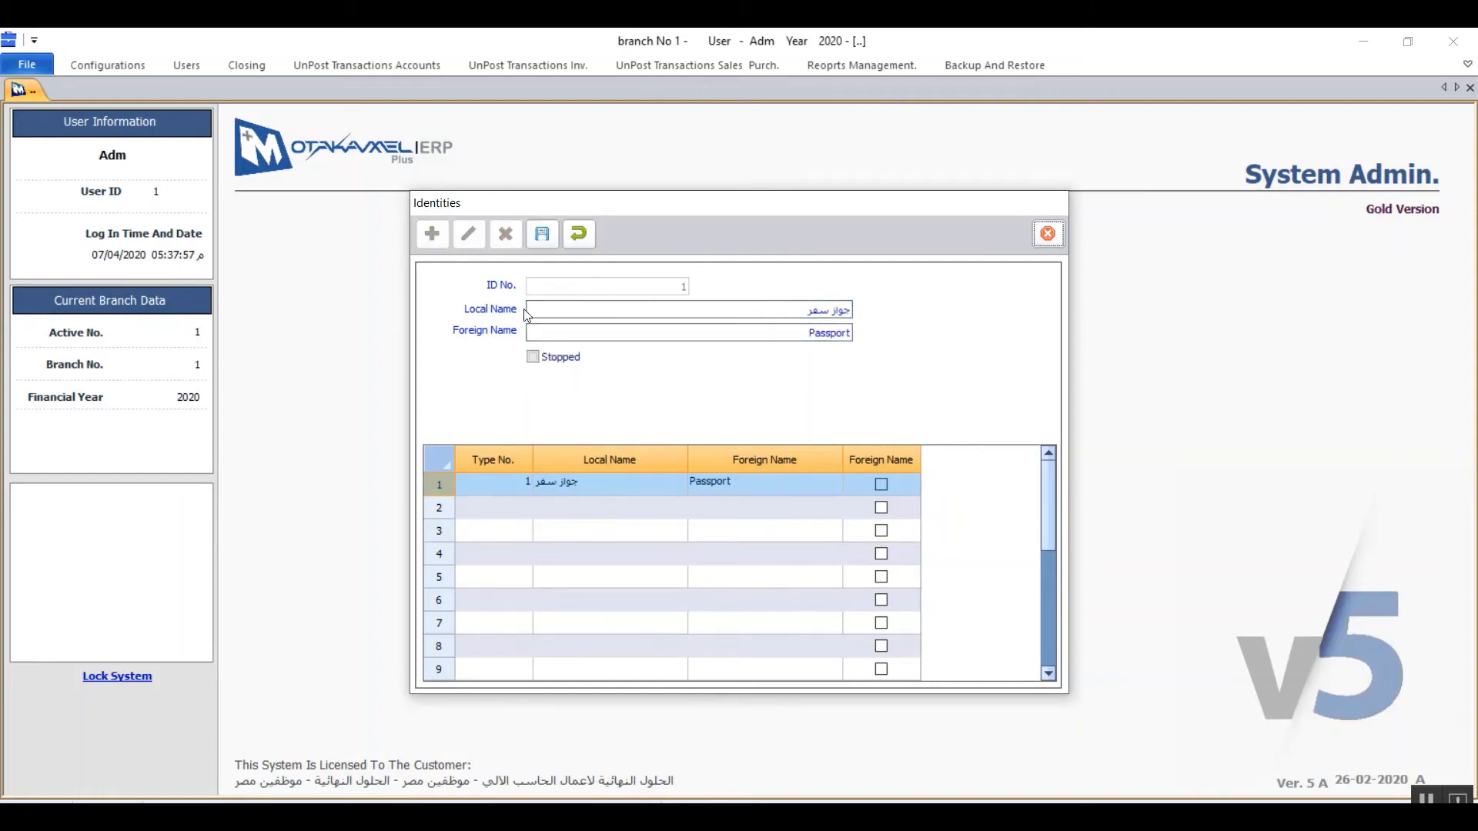
left_click(533, 358)
left_click(541, 233)
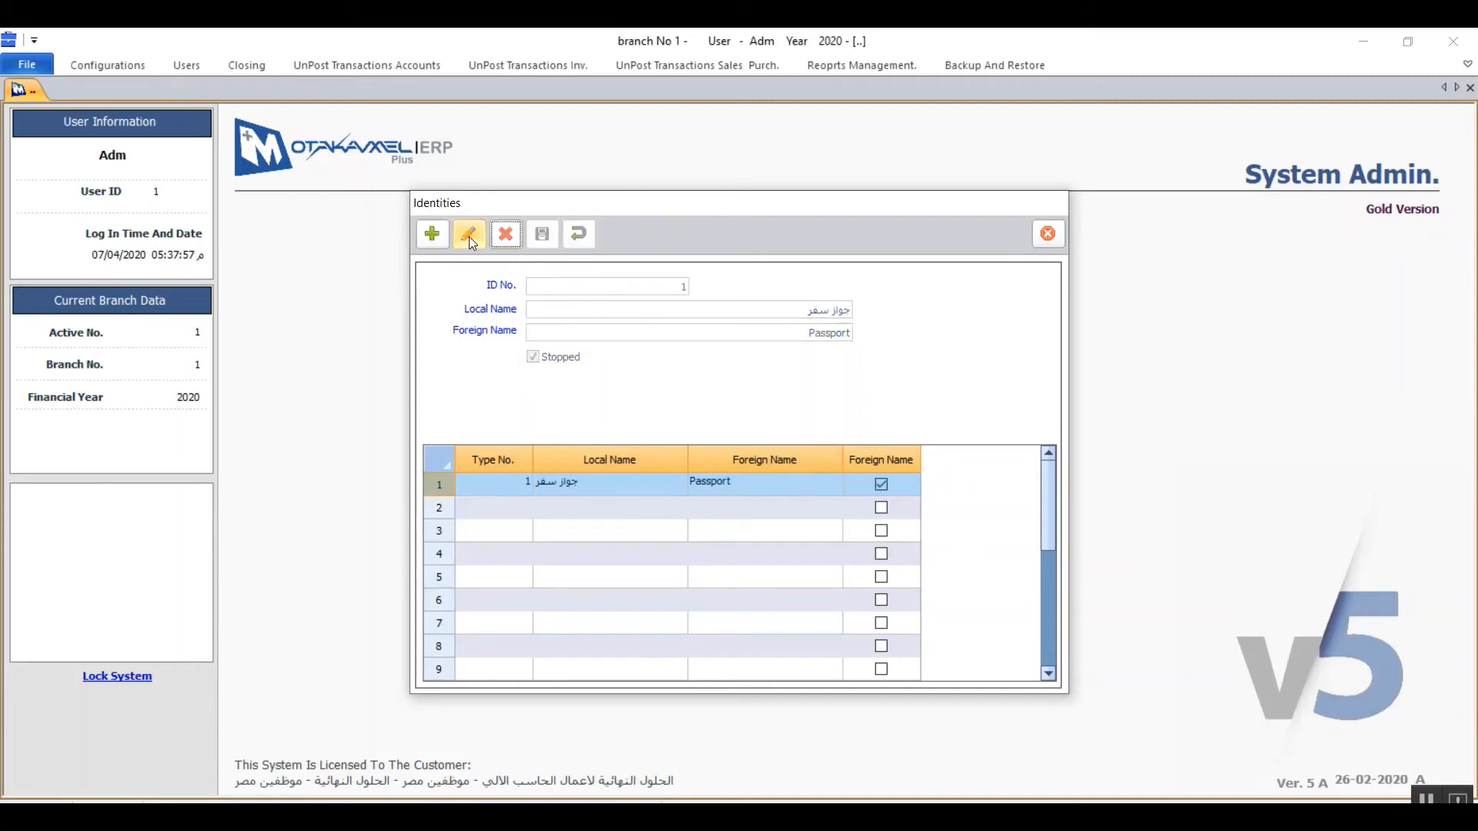
left_click(469, 237)
Step: Close the Identities form and quit the System Admin module
left_click(1052, 236)
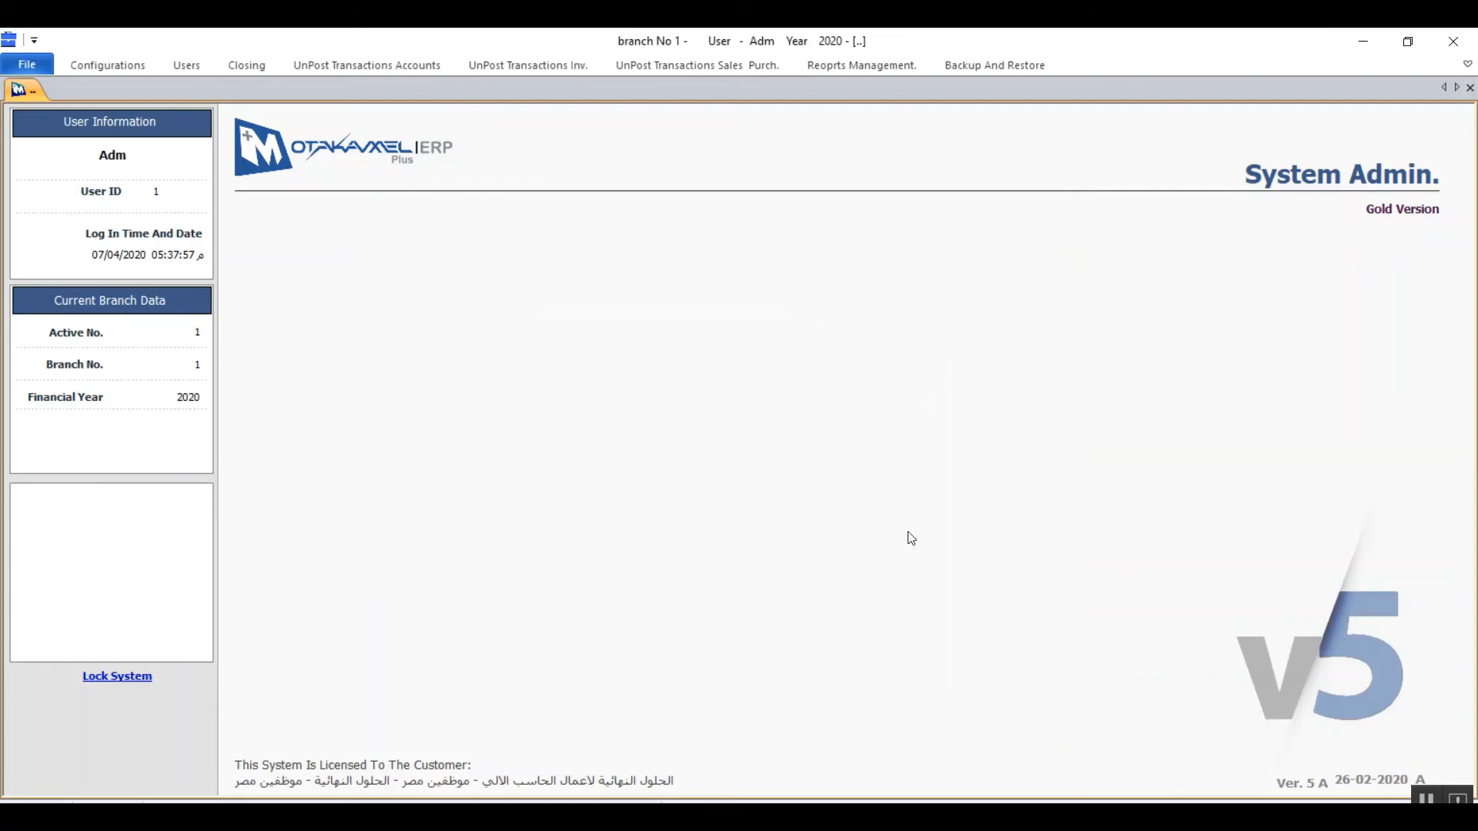
left_click(1452, 49)
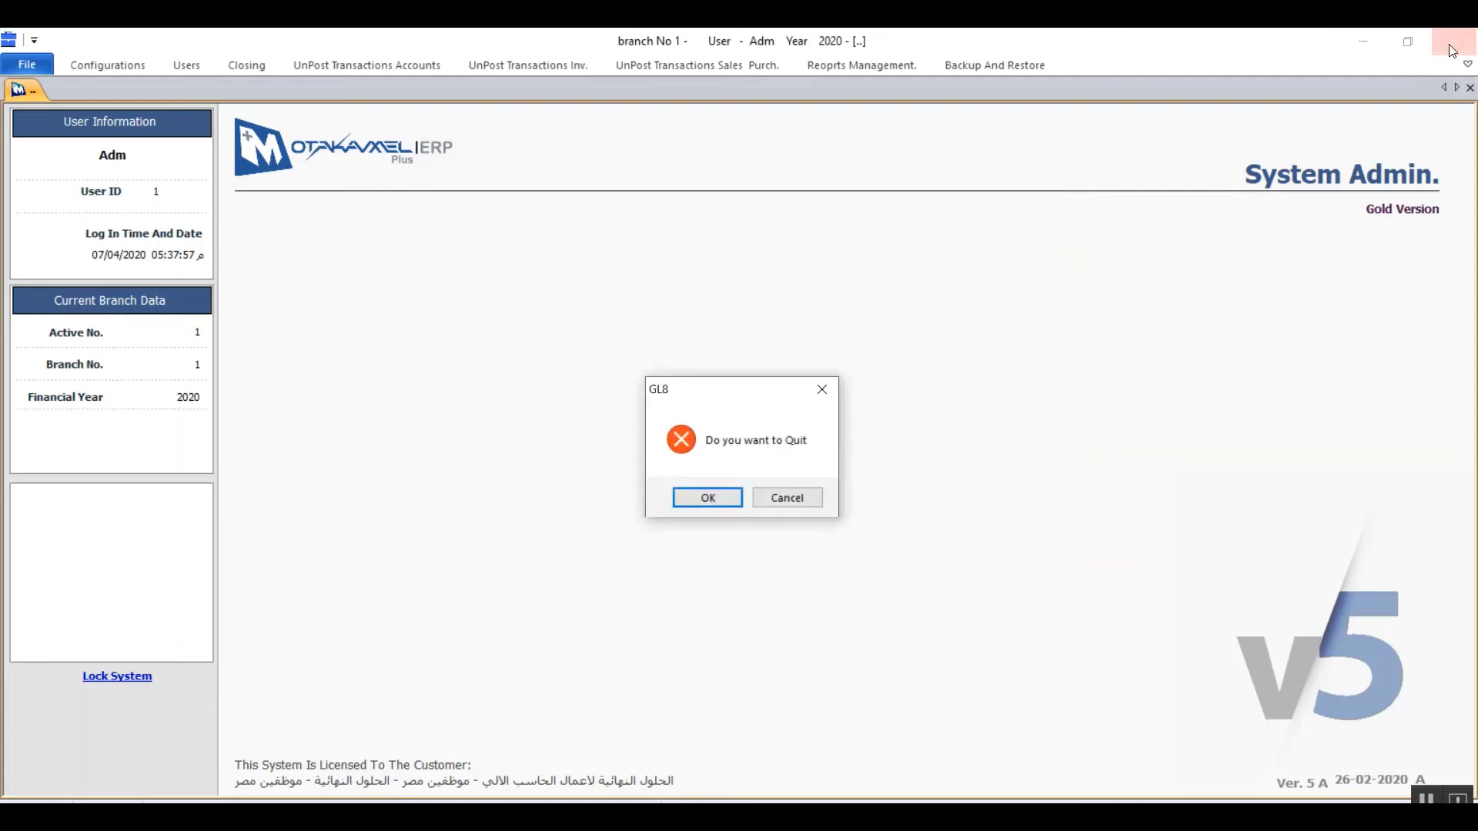
left_click(714, 504)
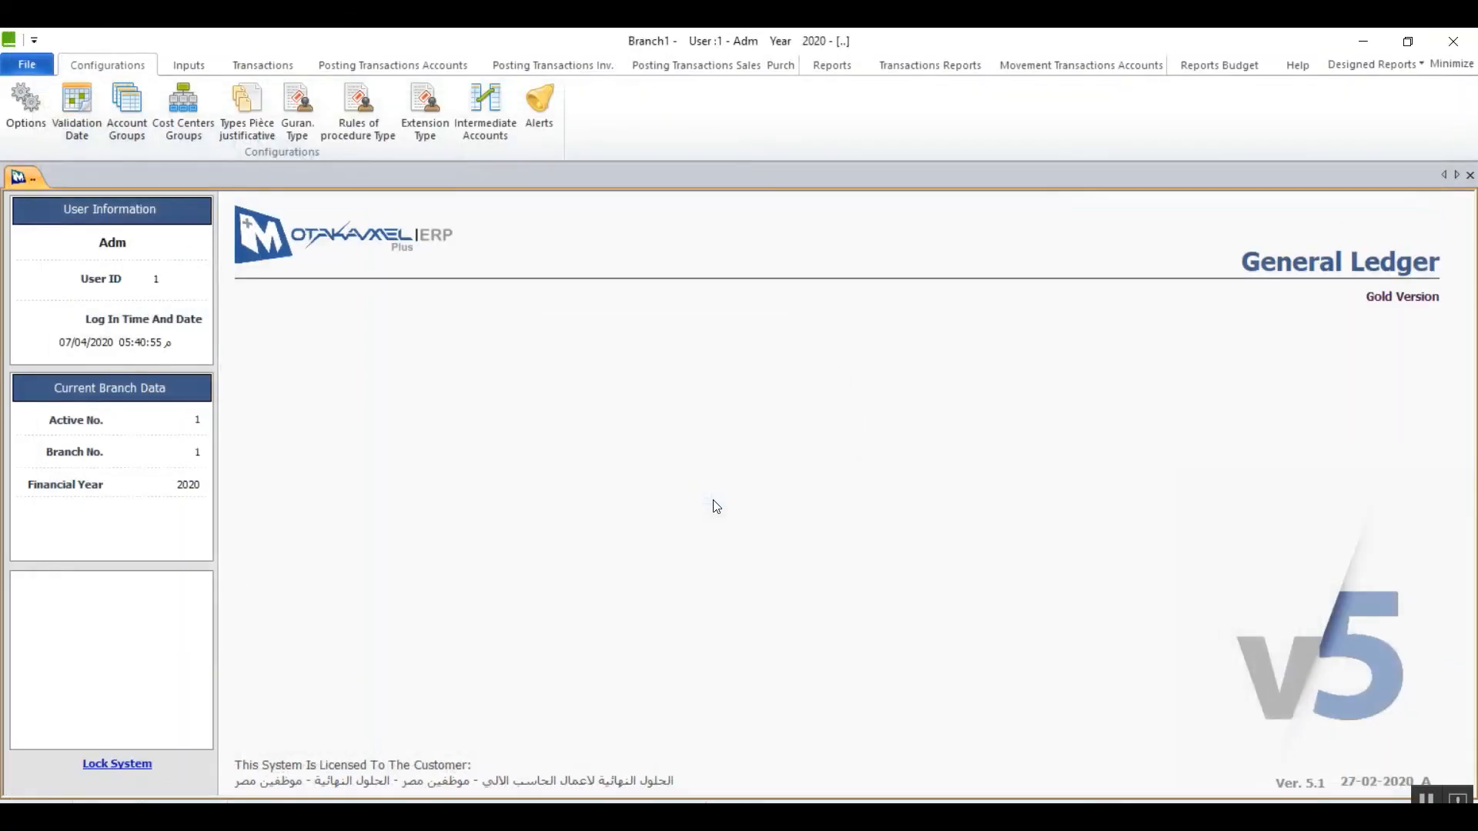